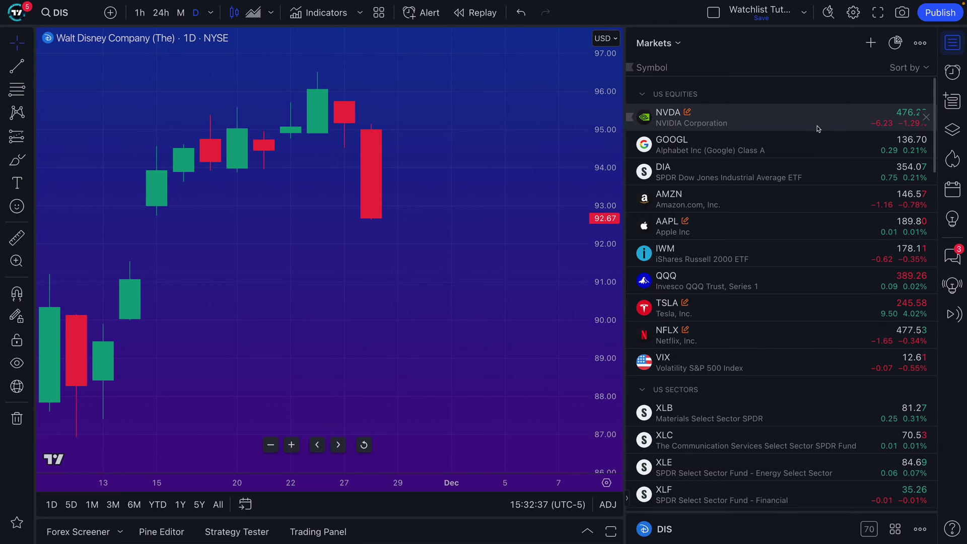
Hide the watchlist panel and show it again.
click(953, 43)
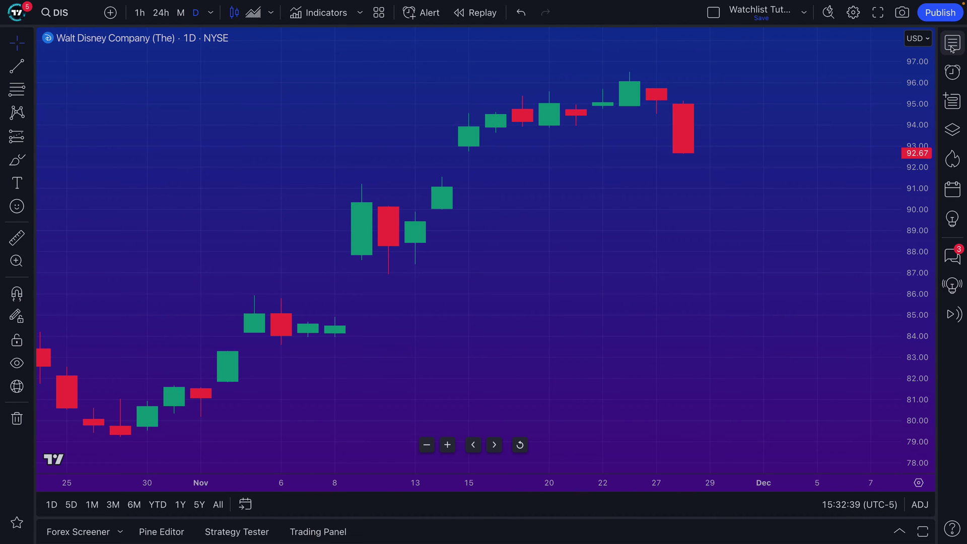
click(952, 45)
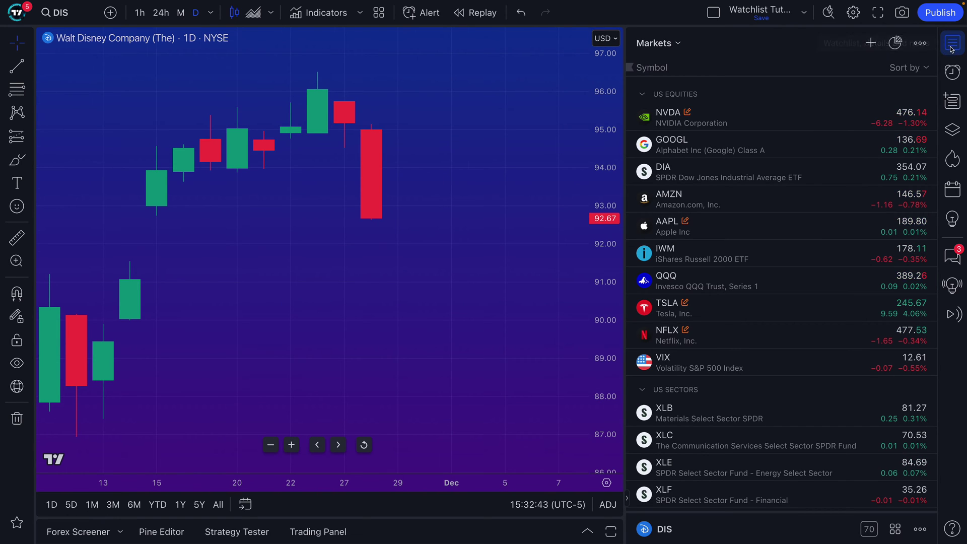
click(952, 46)
click(952, 47)
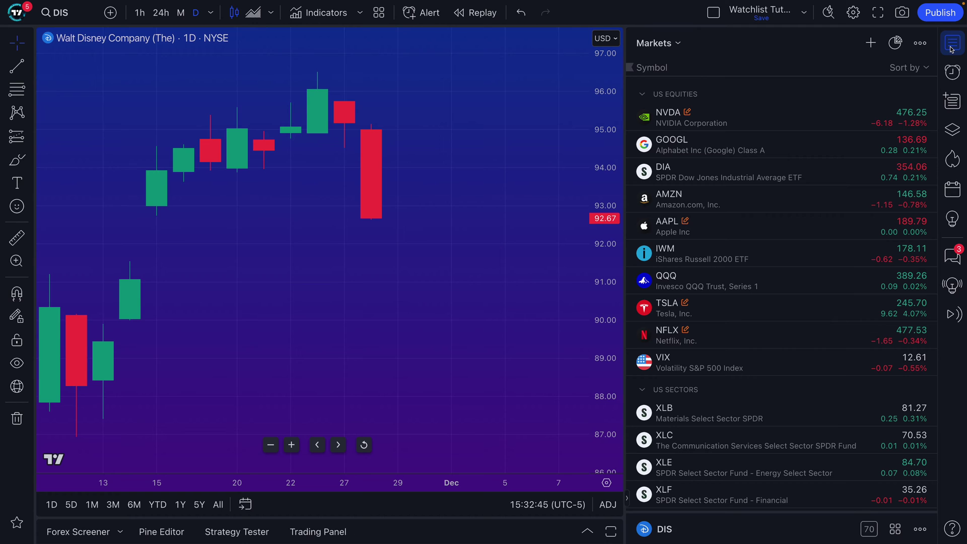
Examine the sections and symbols of the Markets watchlist and the selection of saved watchlists.
scroll(744, 271, down, 1)
scroll(744, 271, down, 8)
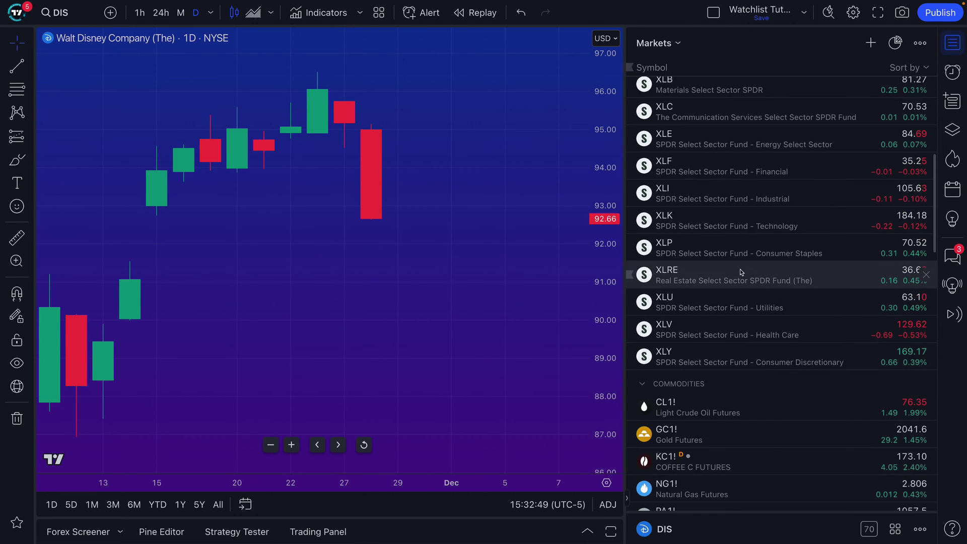
scroll(741, 272, down, 10)
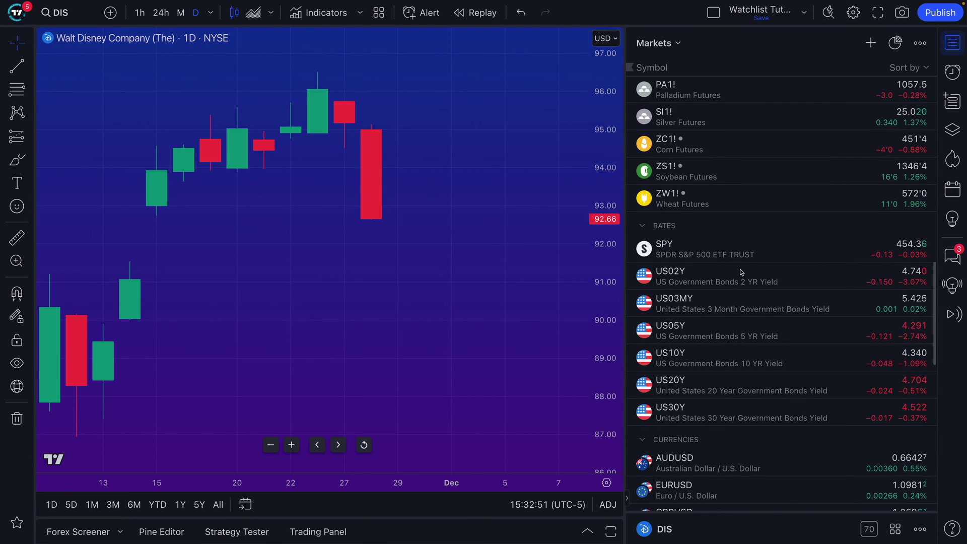
scroll(741, 272, down, 10)
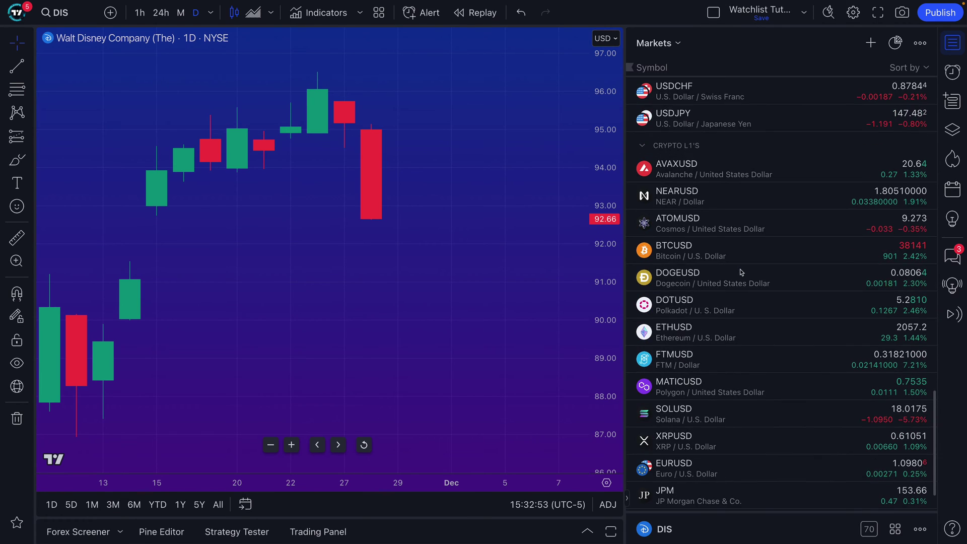
scroll(742, 272, up, 20)
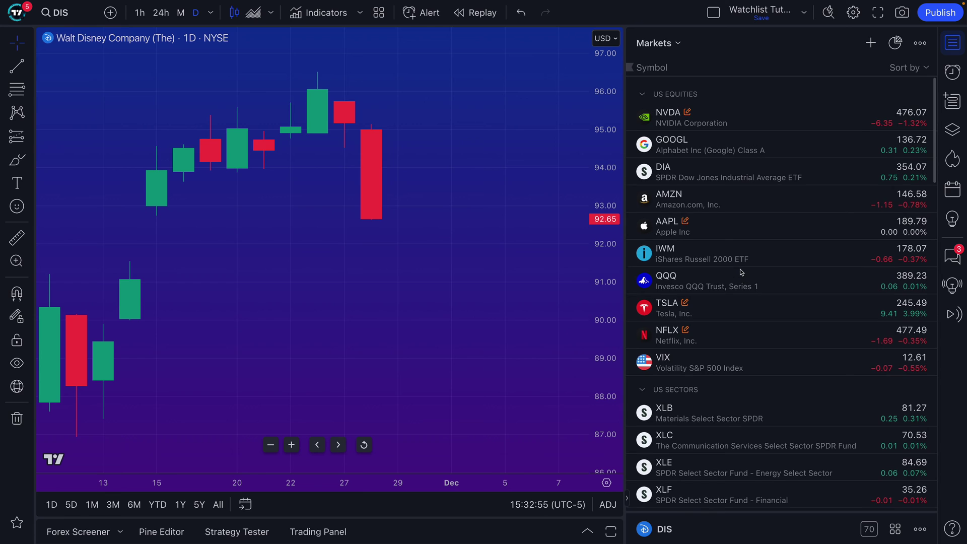
click(668, 49)
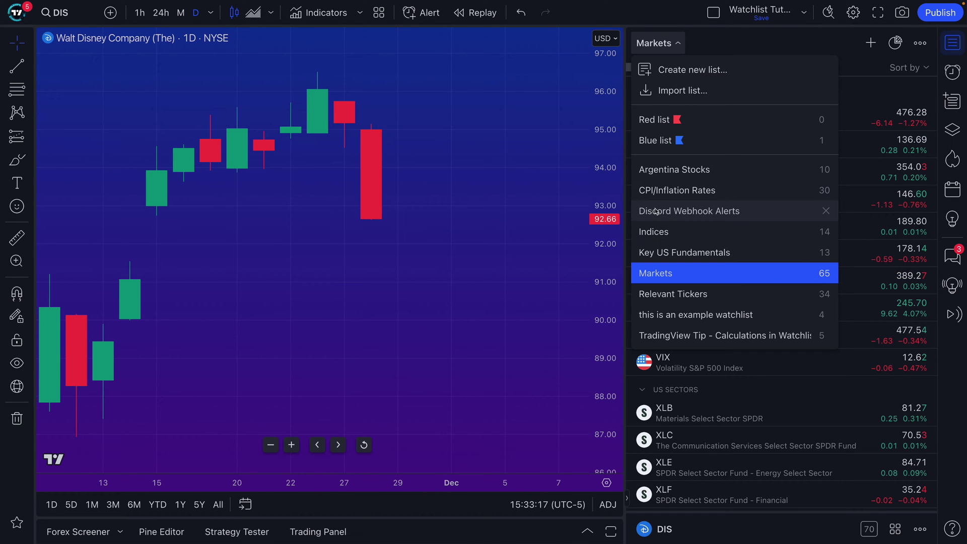
click(655, 43)
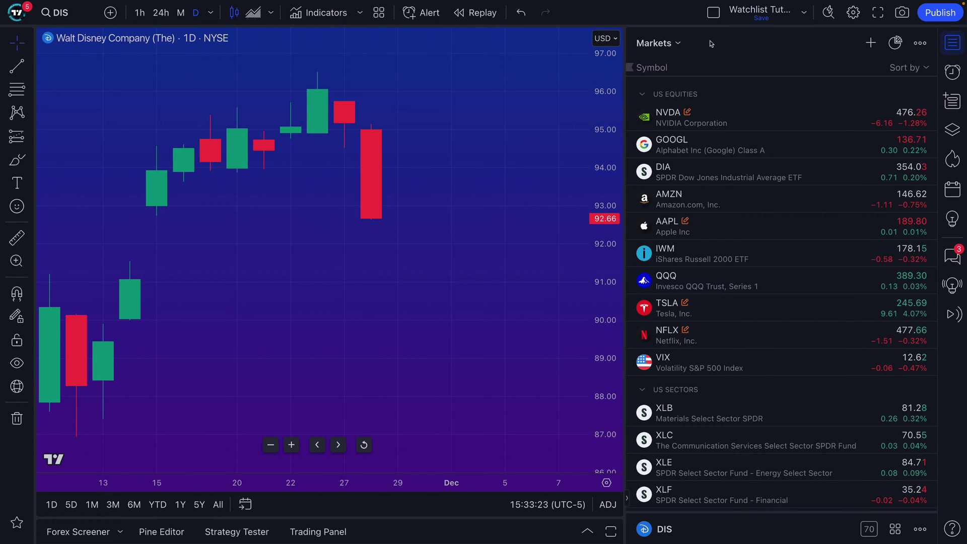
View the Indices watchlist and the Key US Fundamentals watchlist, and return to Markets.
click(665, 45)
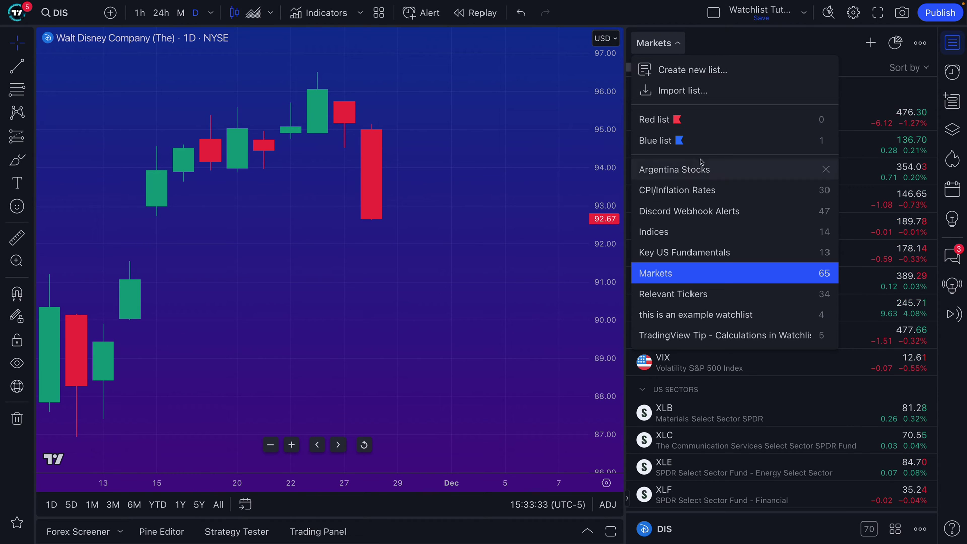
click(702, 237)
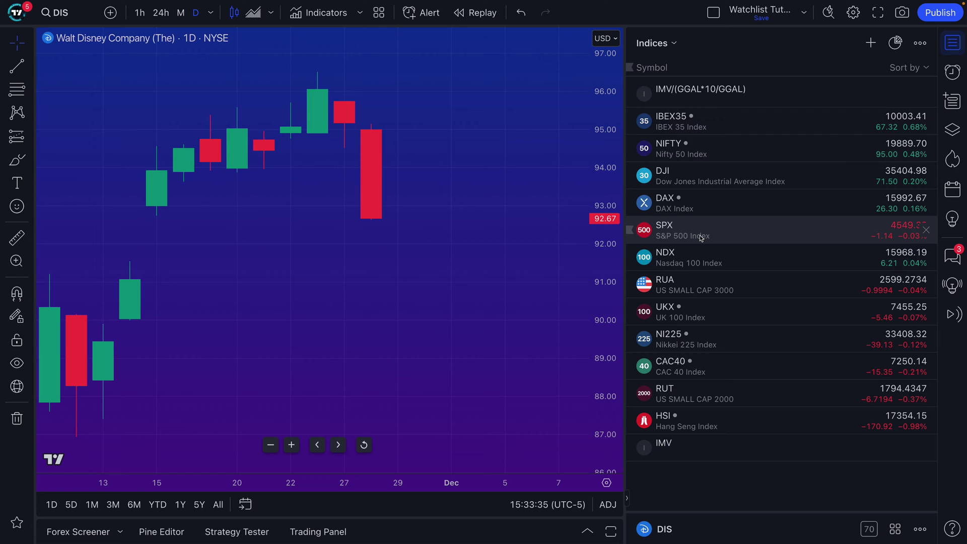
click(663, 48)
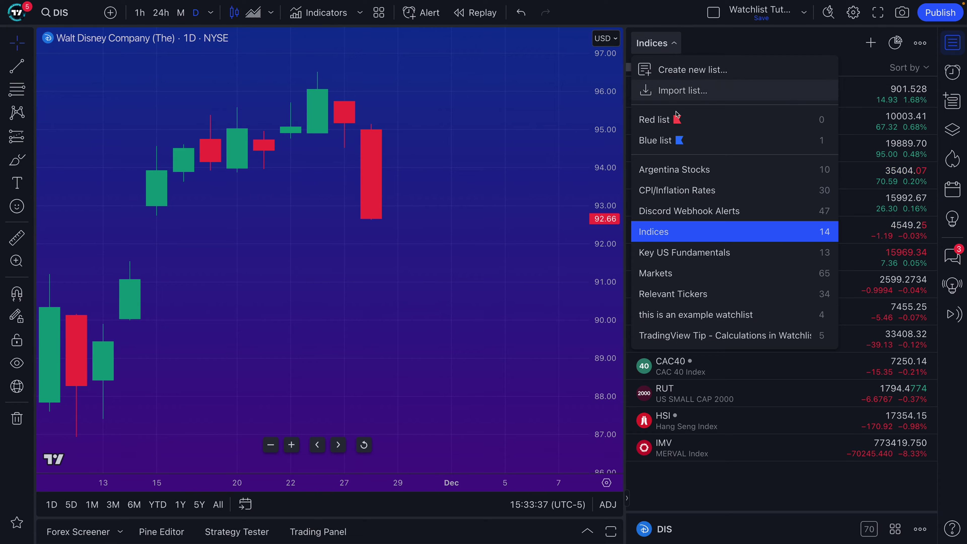
click(690, 252)
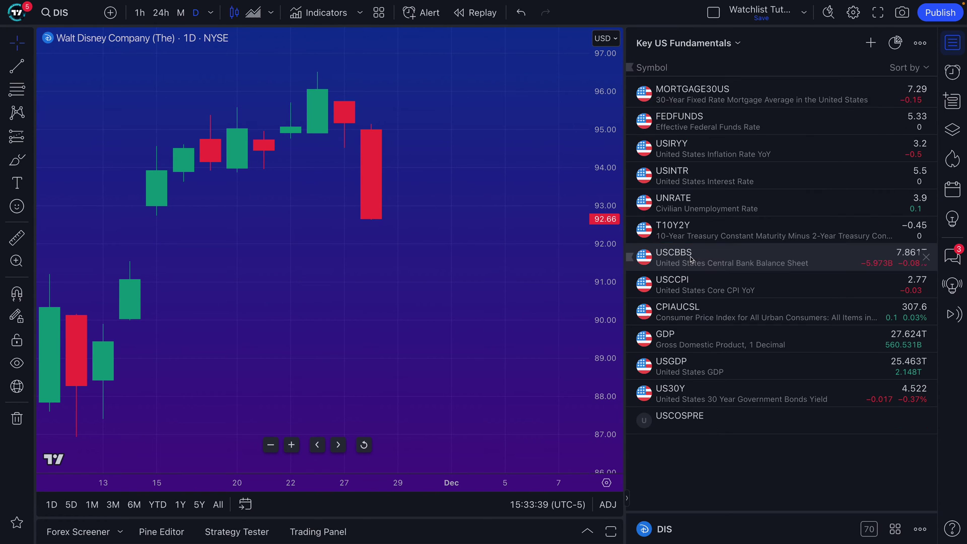
click(683, 44)
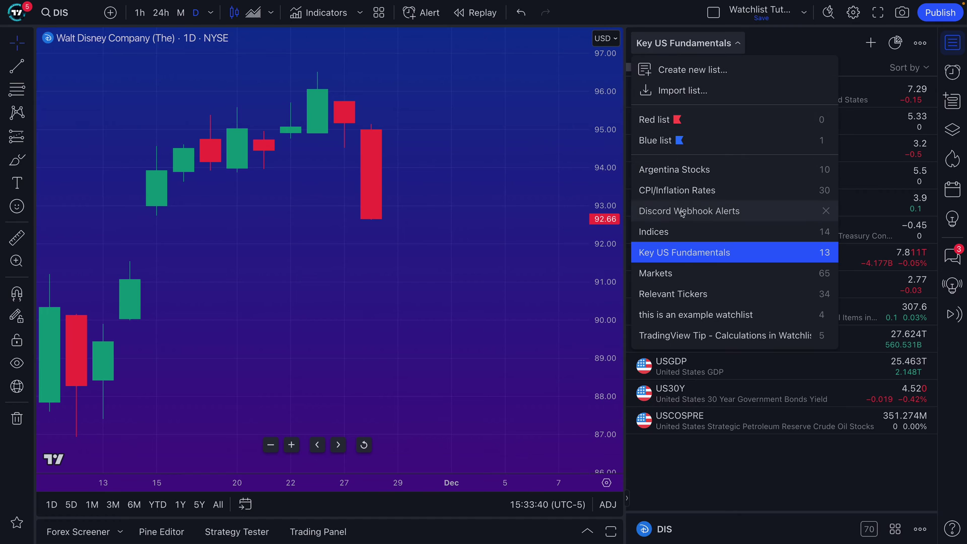
click(682, 273)
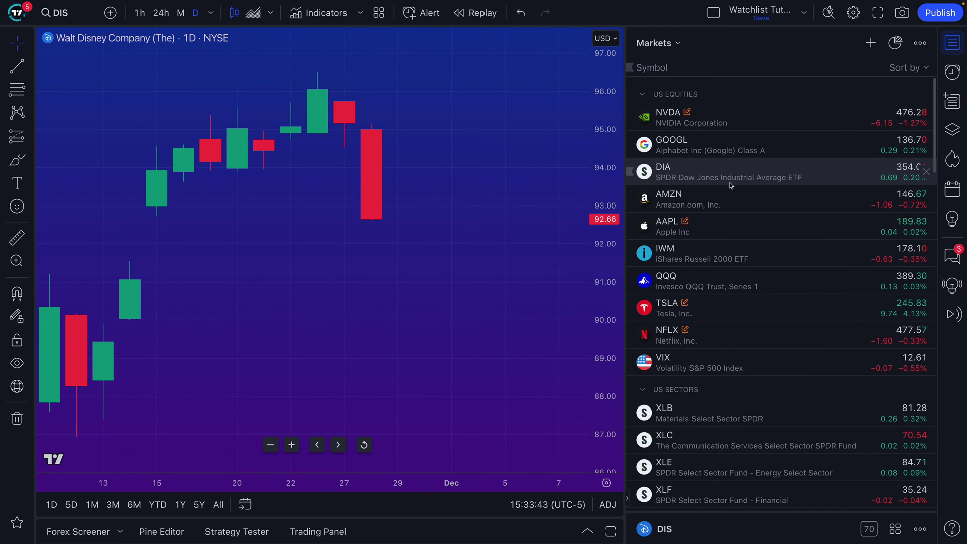
Enable table view for the Markets watchlist with the Last, Change, Change %, Volume and Extended Hours columns.
click(920, 43)
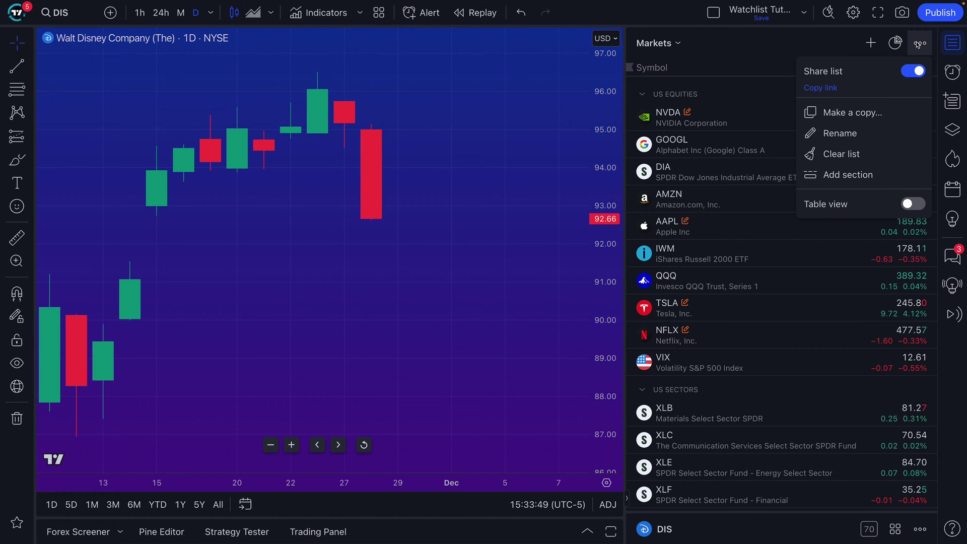
click(918, 45)
click(918, 44)
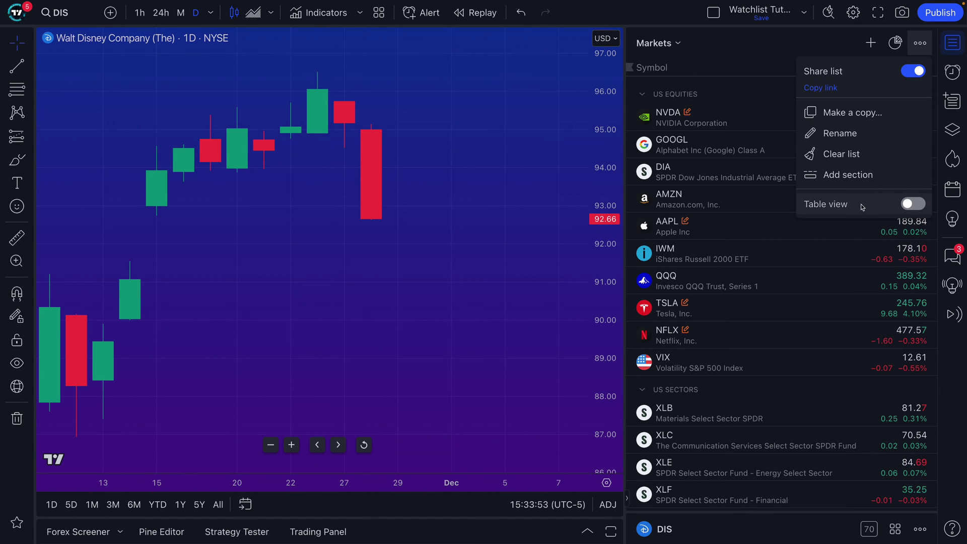
click(912, 205)
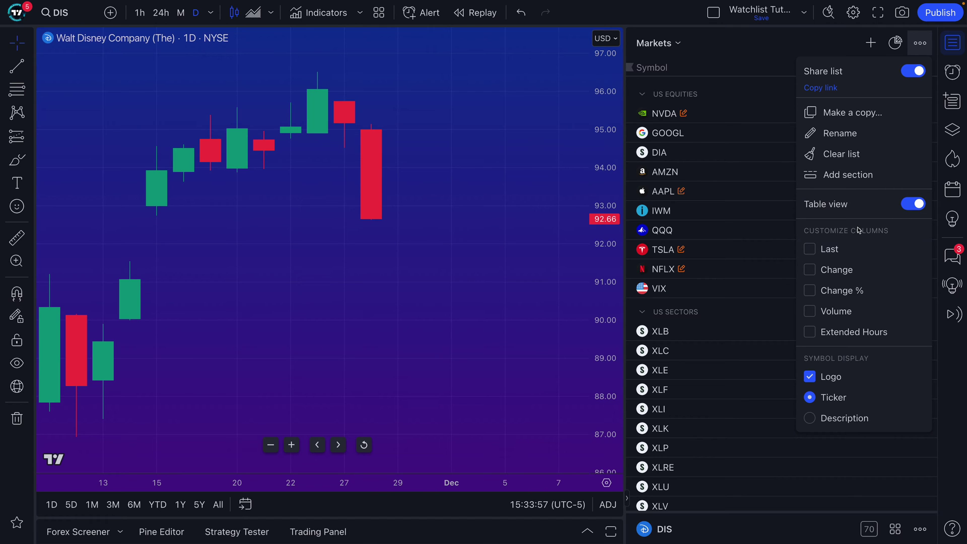
click(811, 249)
click(811, 271)
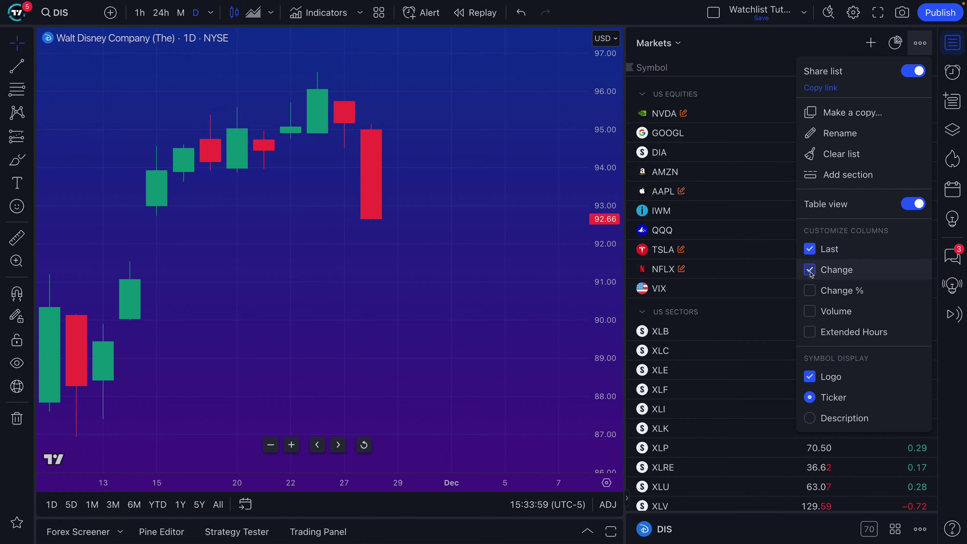
click(811, 292)
click(810, 310)
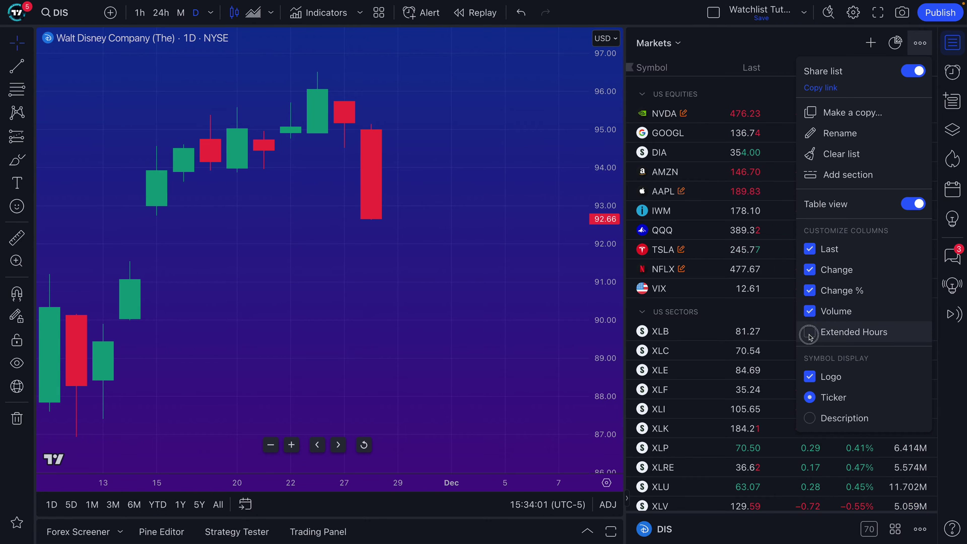
click(810, 334)
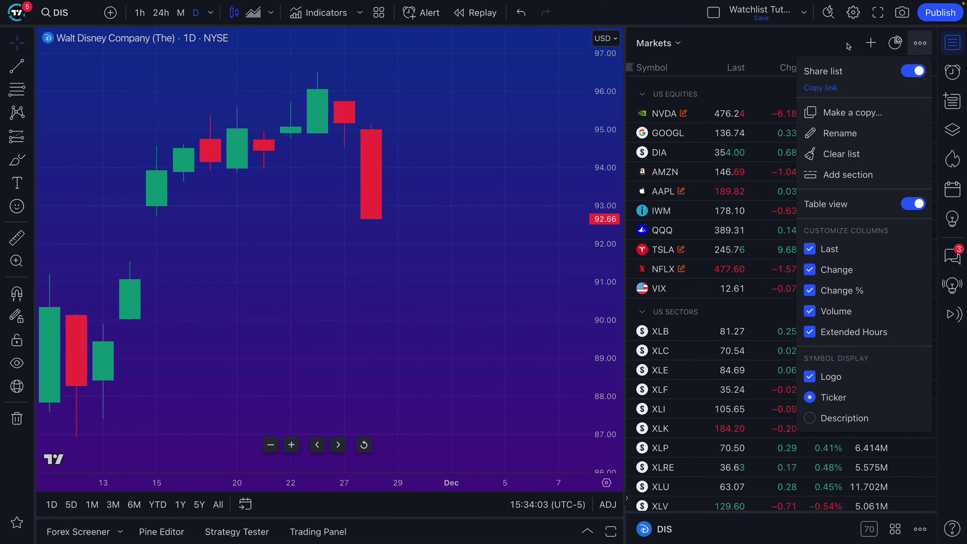
Switch the Markets watchlist back and forth between the standard view and table view, ending in table view.
click(916, 204)
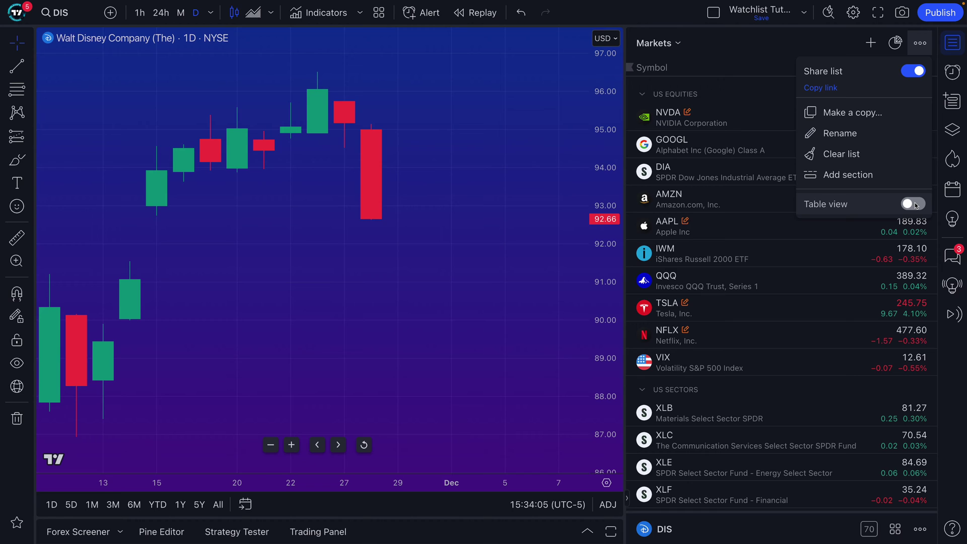
click(916, 204)
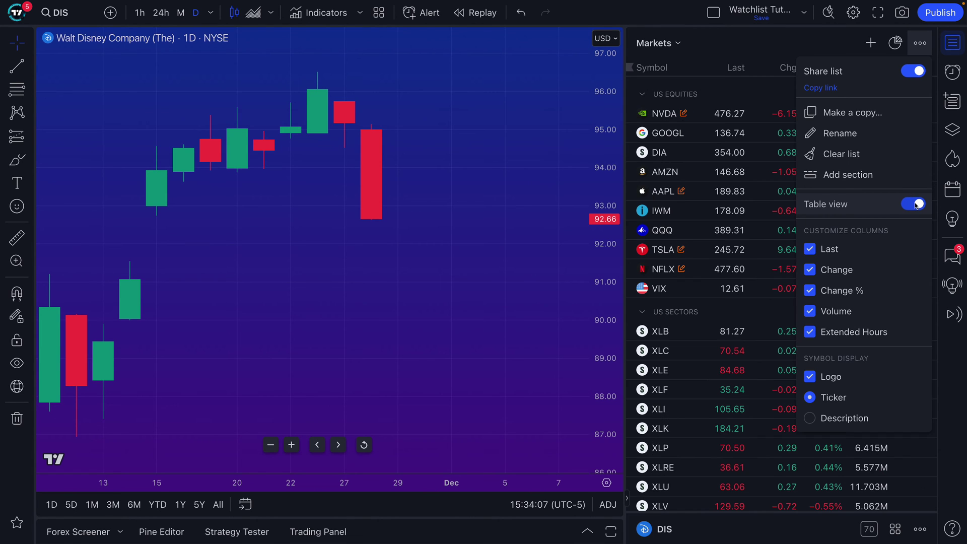
click(917, 204)
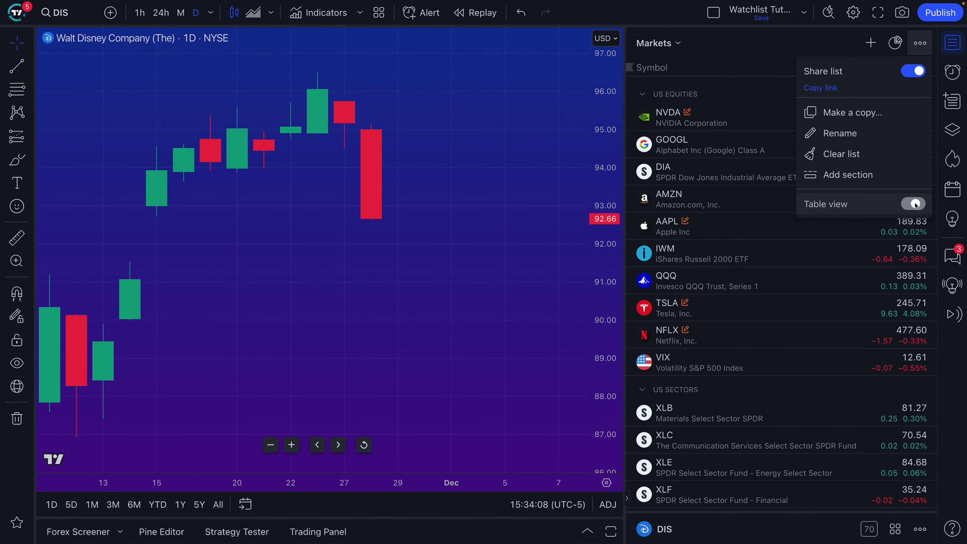
click(753, 67)
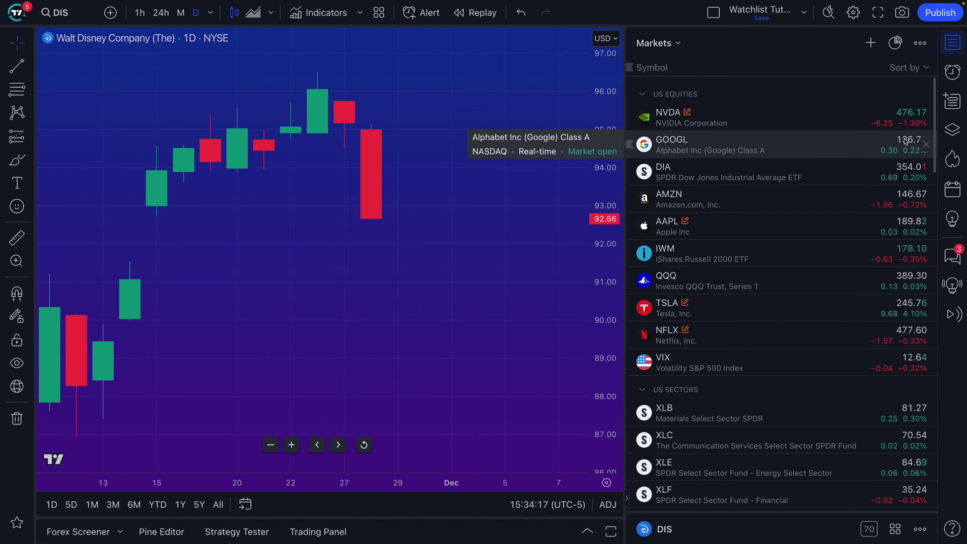
click(917, 46)
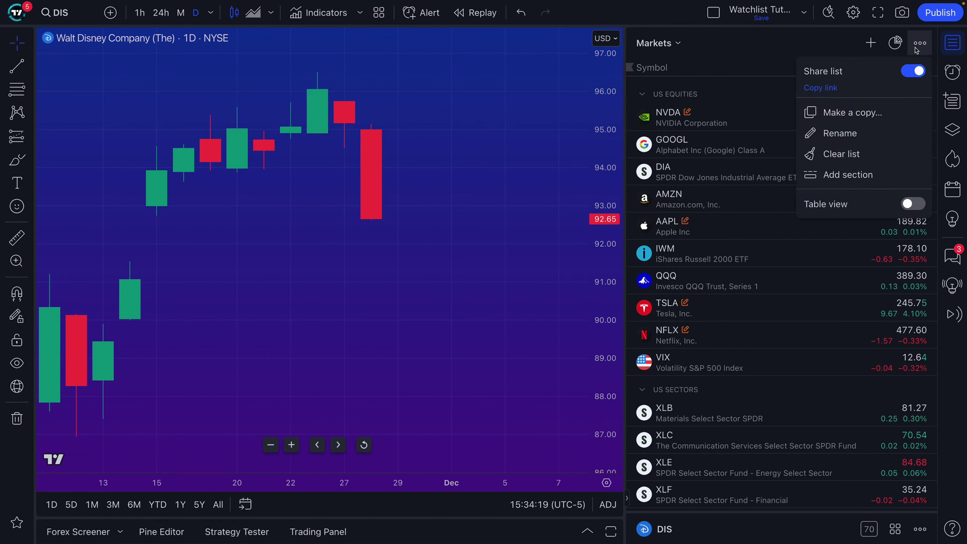
click(912, 204)
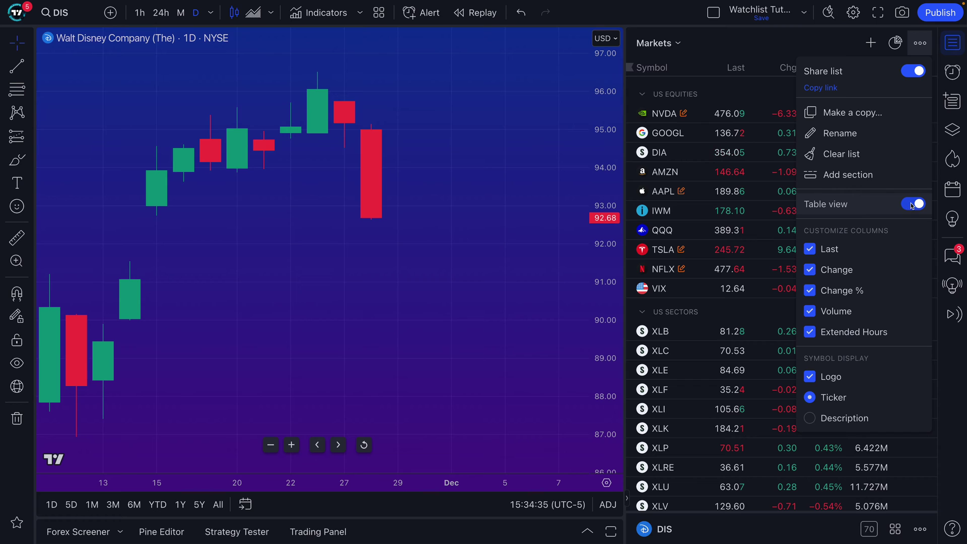
click(817, 47)
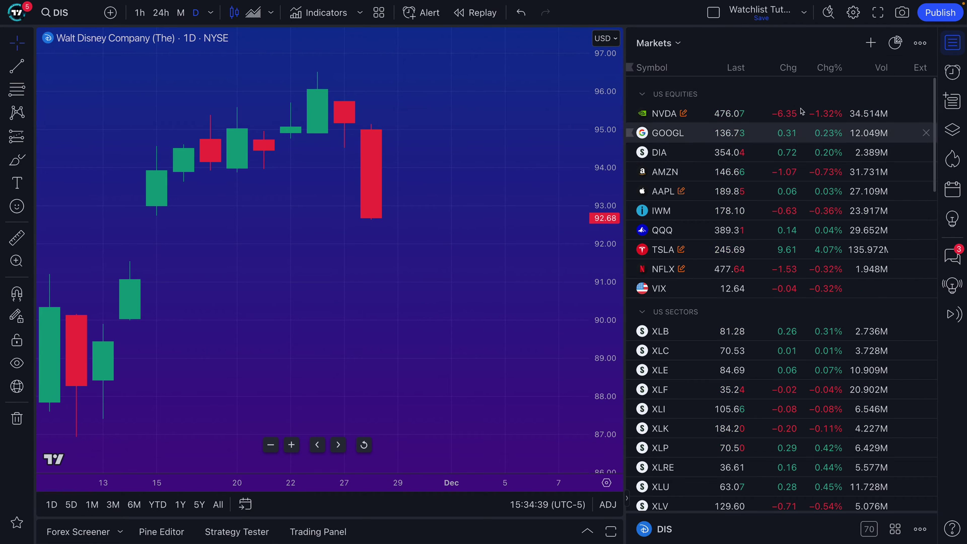
click(920, 43)
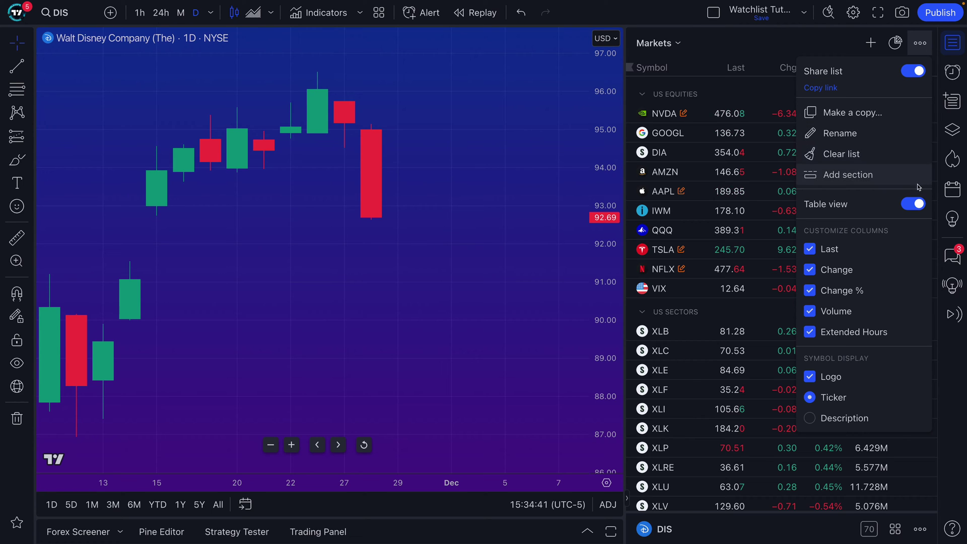
click(741, 51)
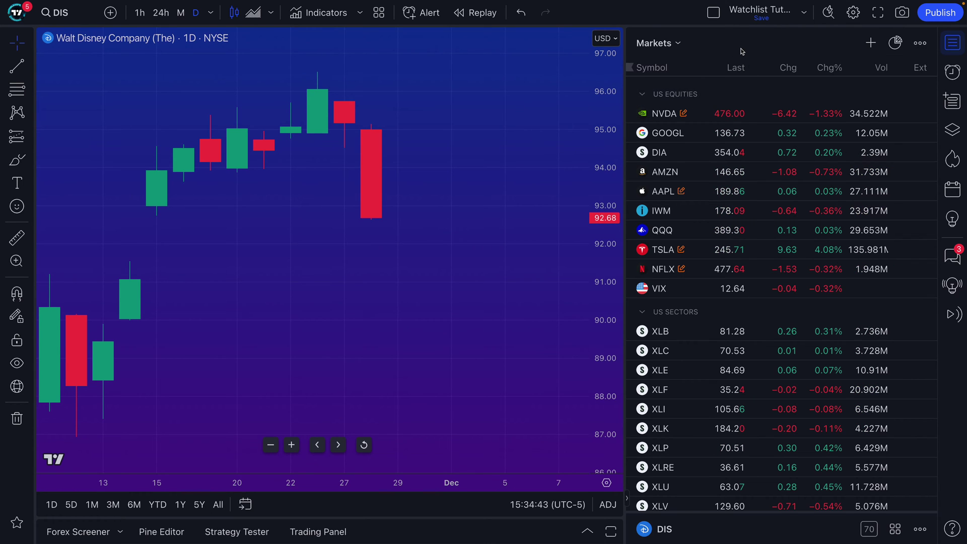
click(663, 51)
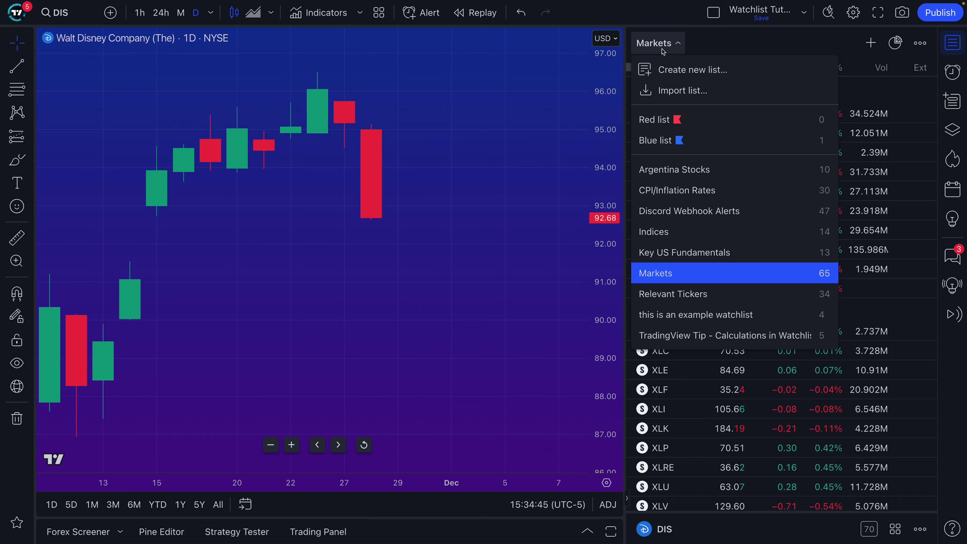
click(663, 50)
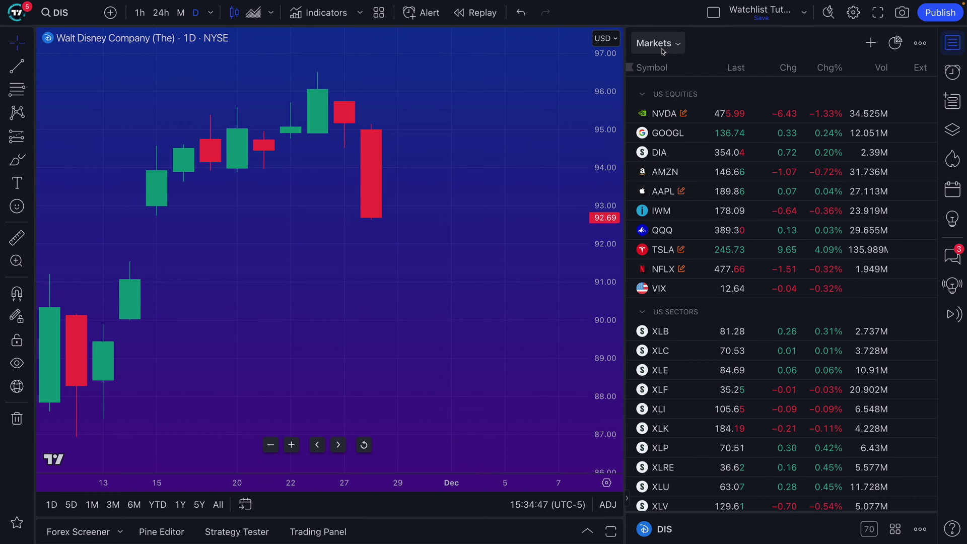
click(663, 51)
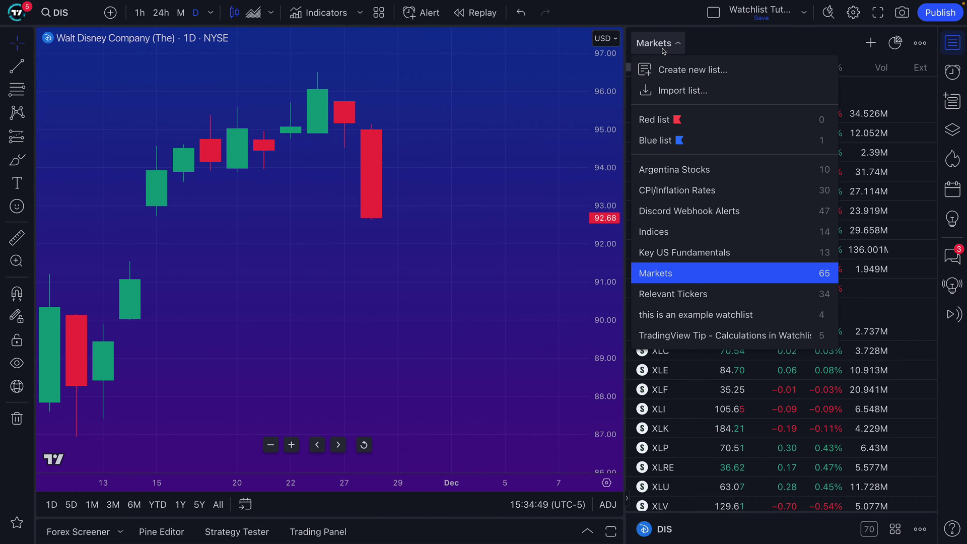
click(697, 50)
Remove the Extended Hours column from the Markets watchlist table.
click(922, 43)
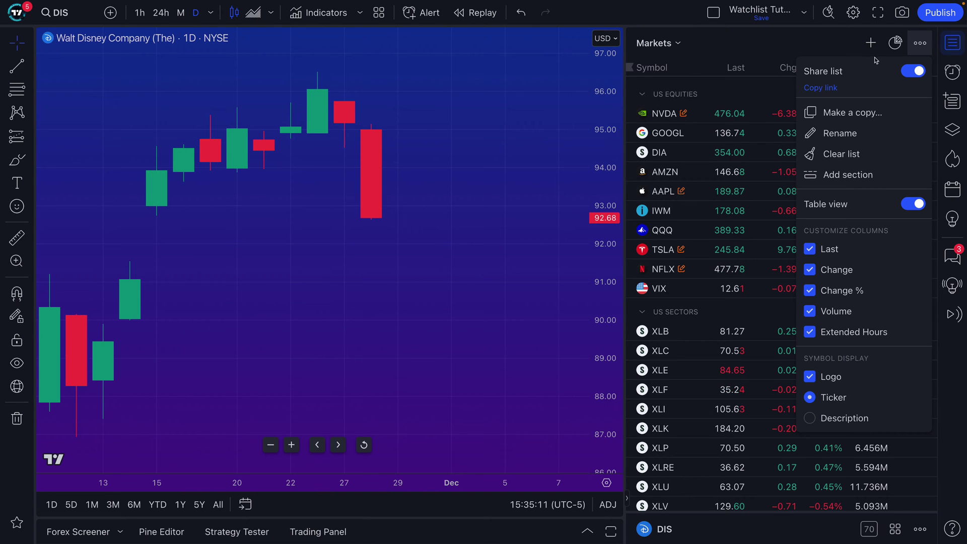
click(813, 336)
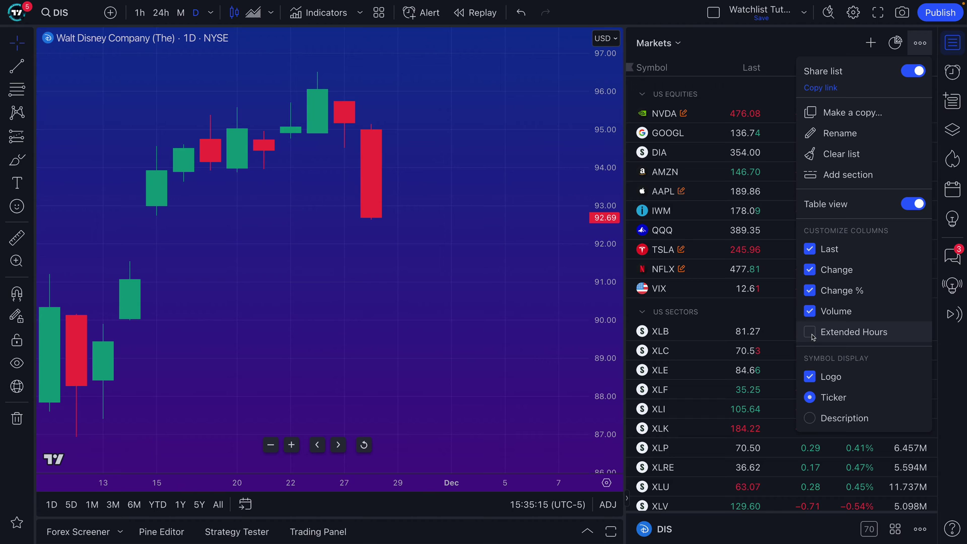
Remove the Change column from the Markets watchlist table and sort the symbols by volume in descending order.
click(810, 271)
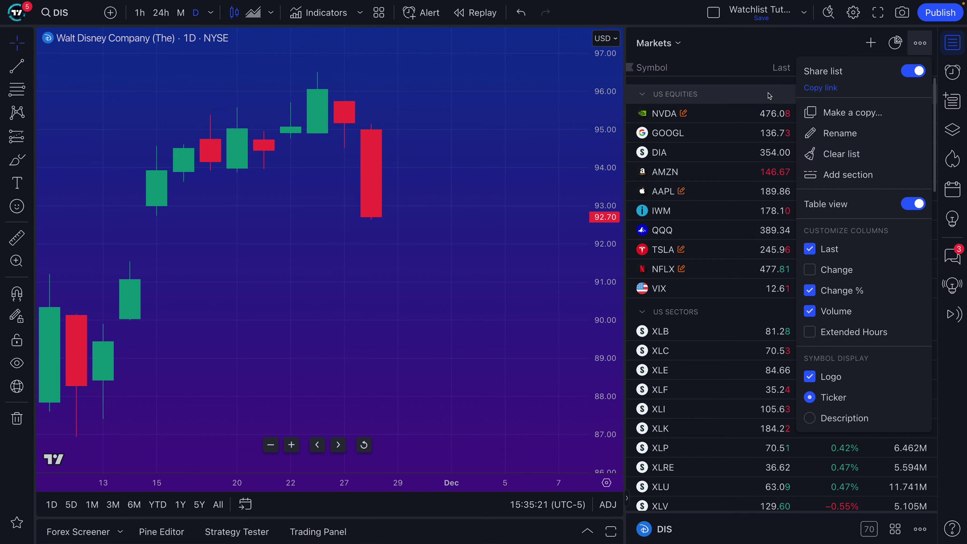
click(754, 82)
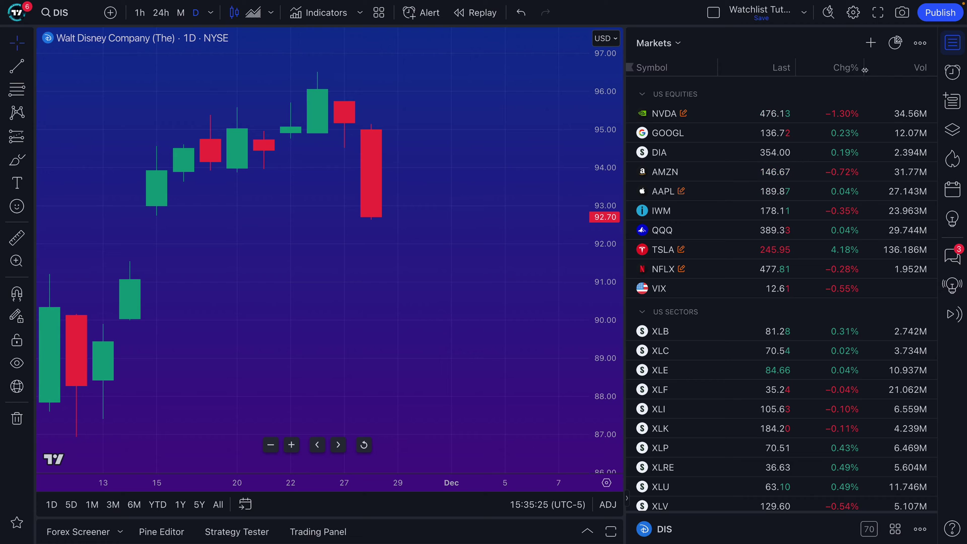
click(920, 68)
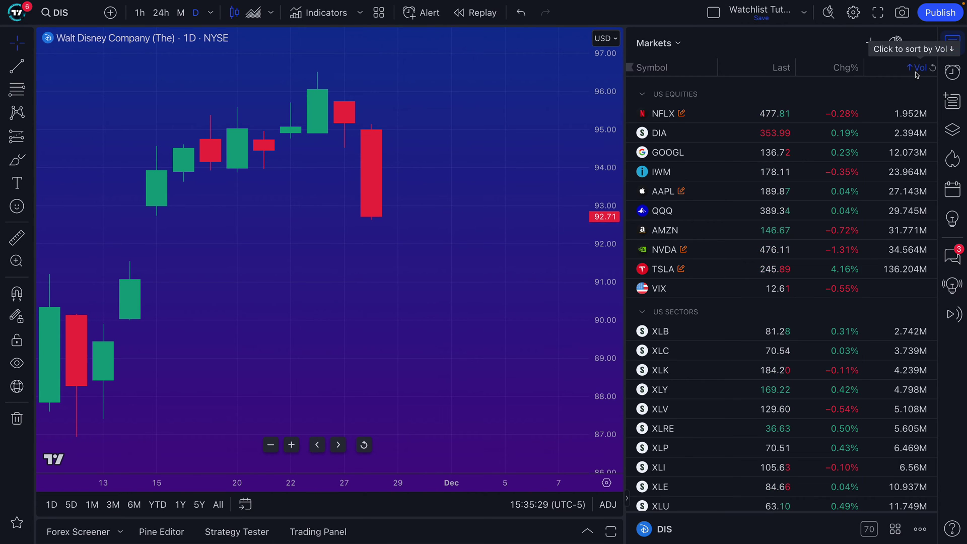
click(917, 71)
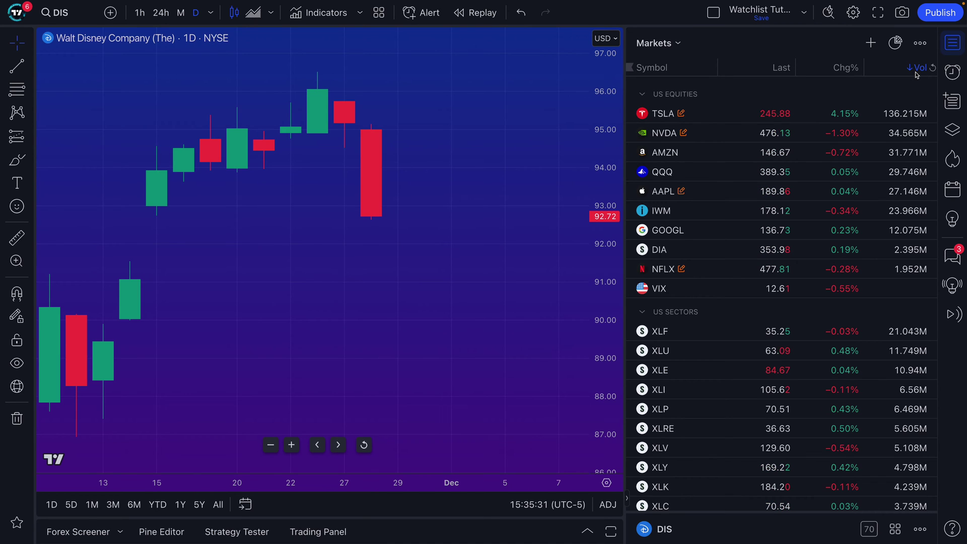
Sort the Markets watchlist by Chg% and by Last, ending with Chg% in descending order.
click(836, 71)
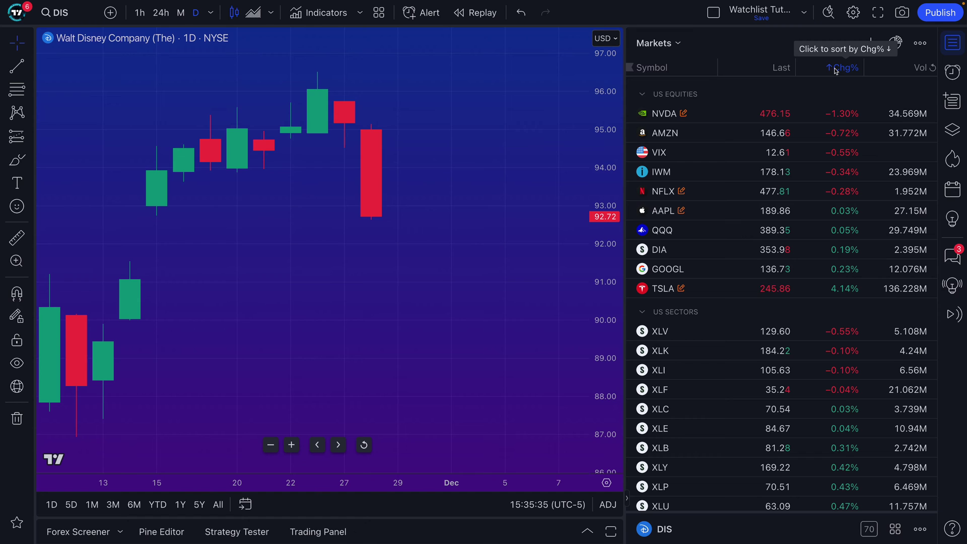
scroll(743, 299, down, 3)
scroll(743, 302, up, 4)
click(853, 68)
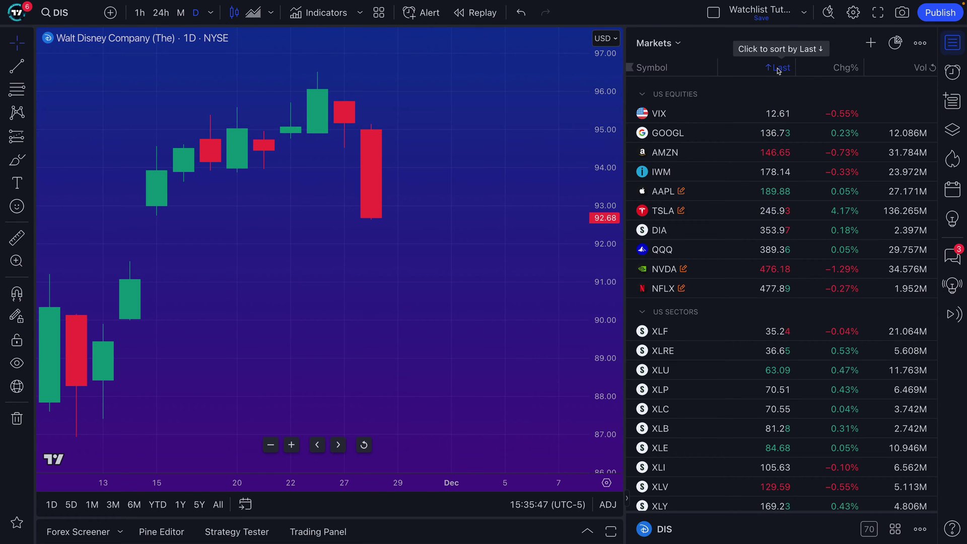
click(779, 69)
click(839, 70)
click(839, 70)
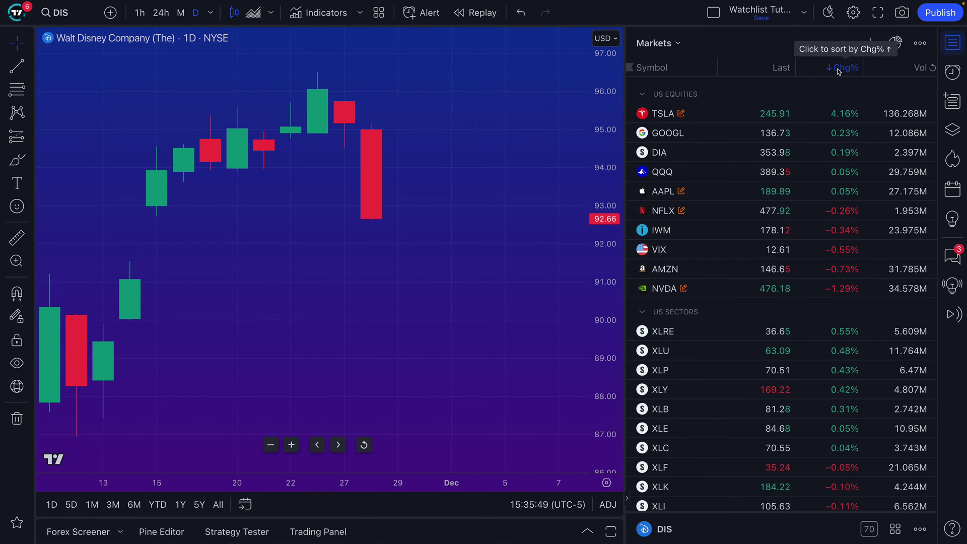
click(921, 43)
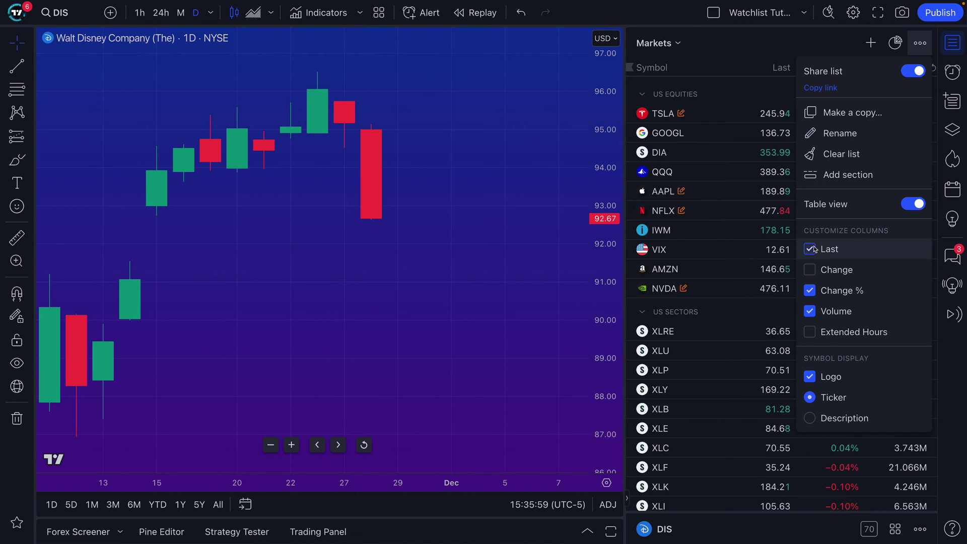
click(750, 51)
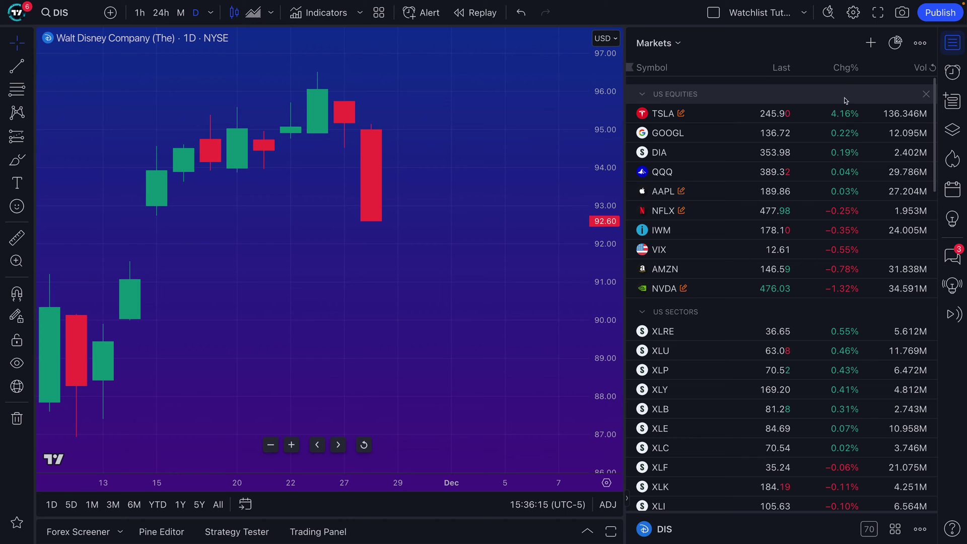
scroll(849, 262, down, 3)
scroll(850, 261, down, 10)
scroll(849, 262, up, 12)
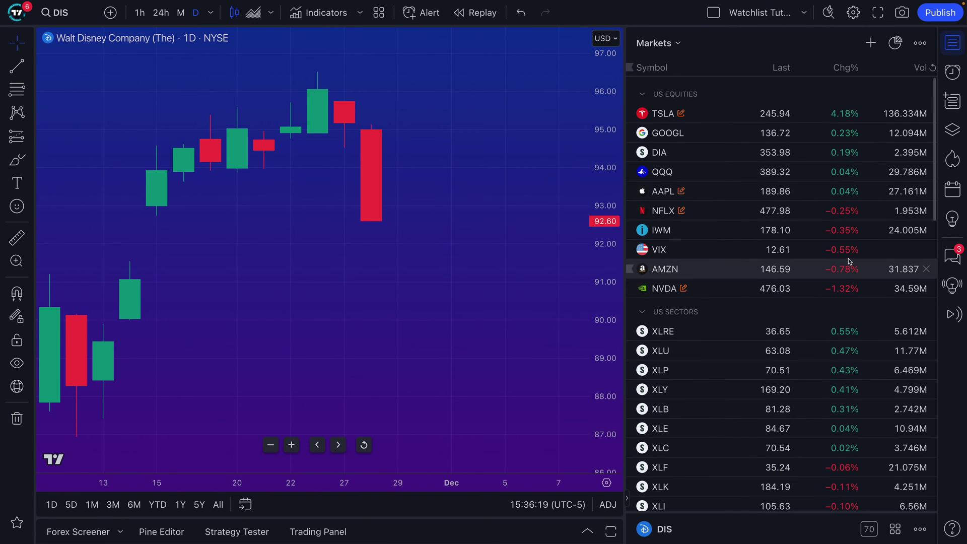
Re-sort the Markets watchlist by Chg% descending, and finally by volume from highest to lowest.
click(846, 70)
click(846, 69)
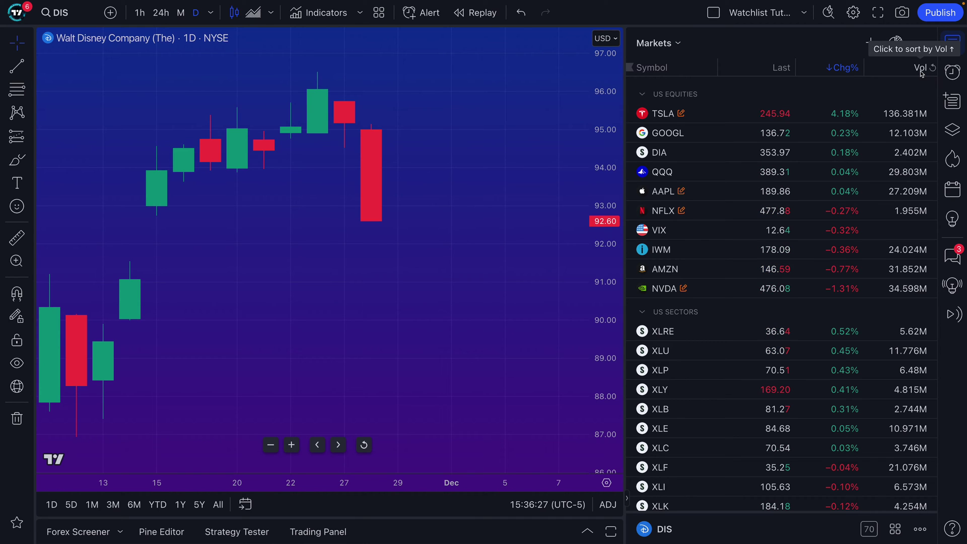
click(920, 68)
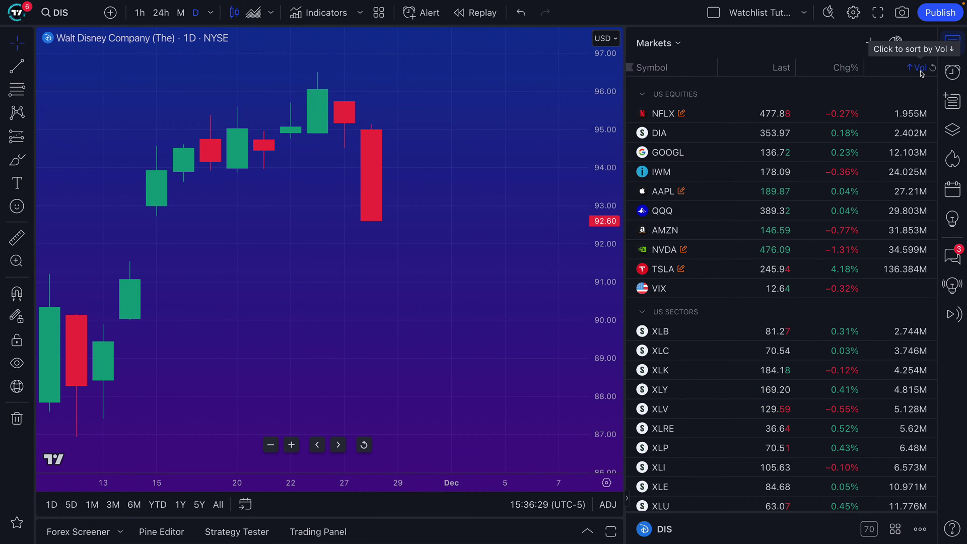
click(921, 70)
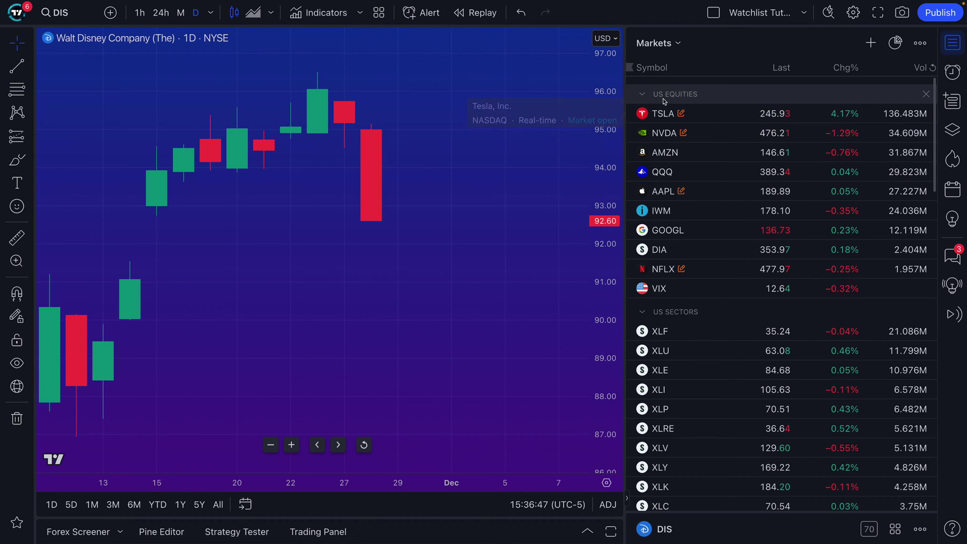
Collapse and re-expand the US Equities and US Sectors sections, and look through the sections below.
click(643, 97)
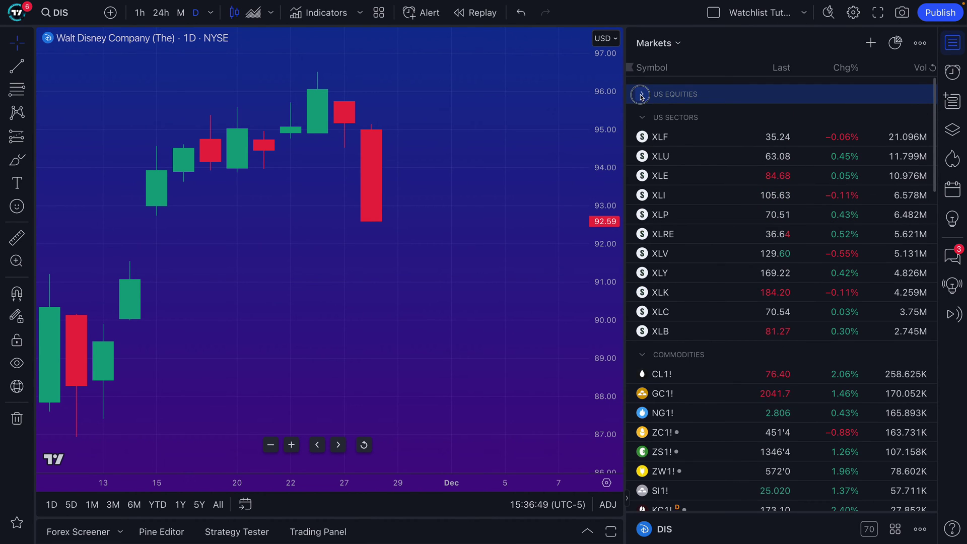
click(643, 97)
click(644, 312)
click(644, 313)
scroll(655, 314, down, 5)
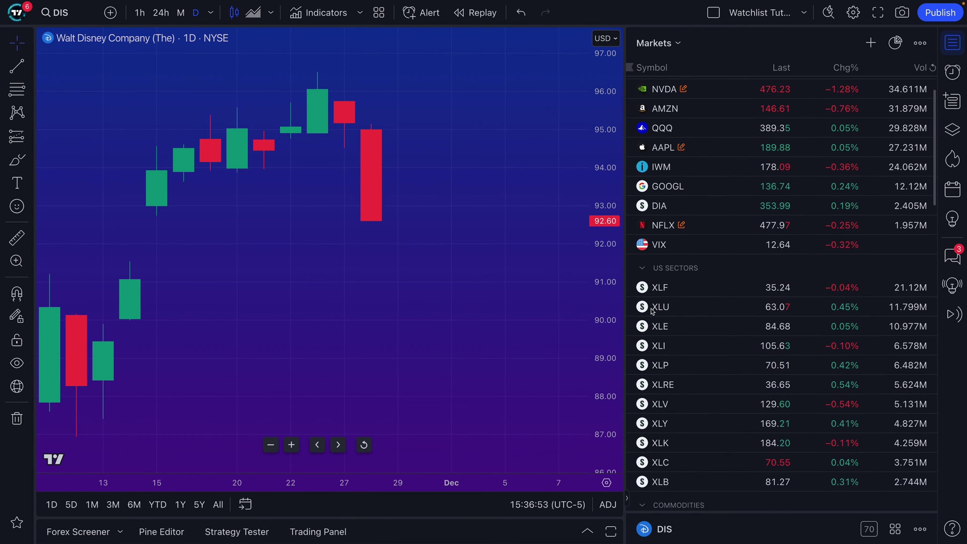
scroll(662, 314, down, 1)
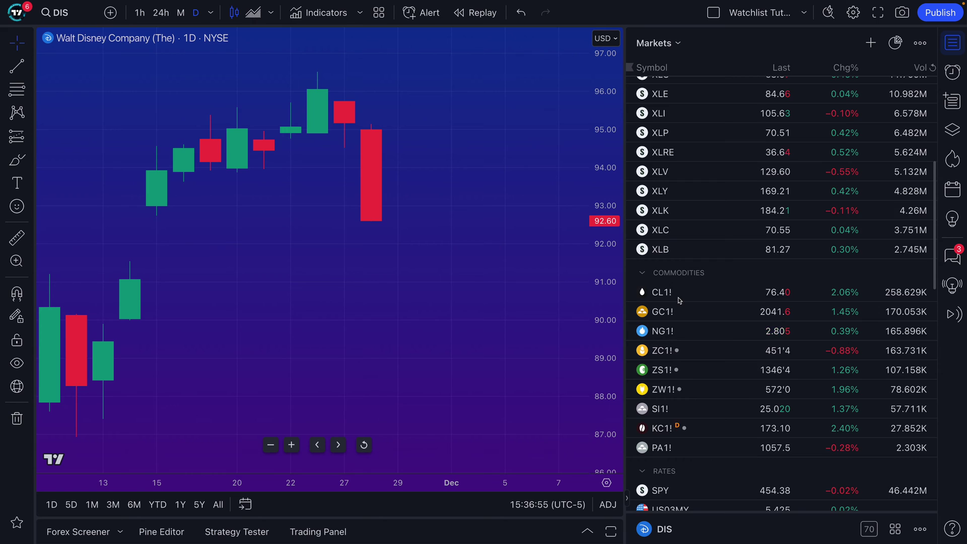
scroll(679, 300, up, 5)
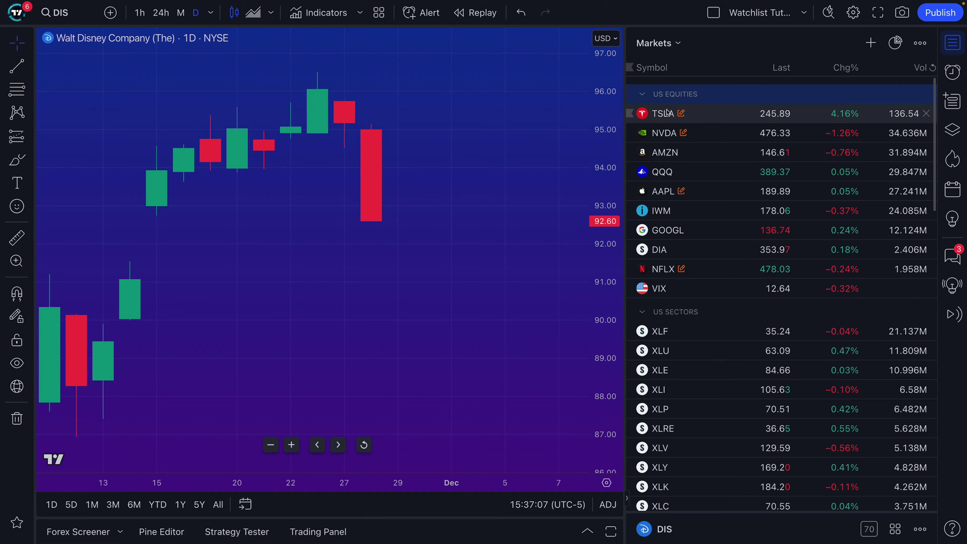
Try moving VIX through the sections and back to the end of US Equities, and collapse and re-expand US Sectors.
scroll(664, 282, down, 1)
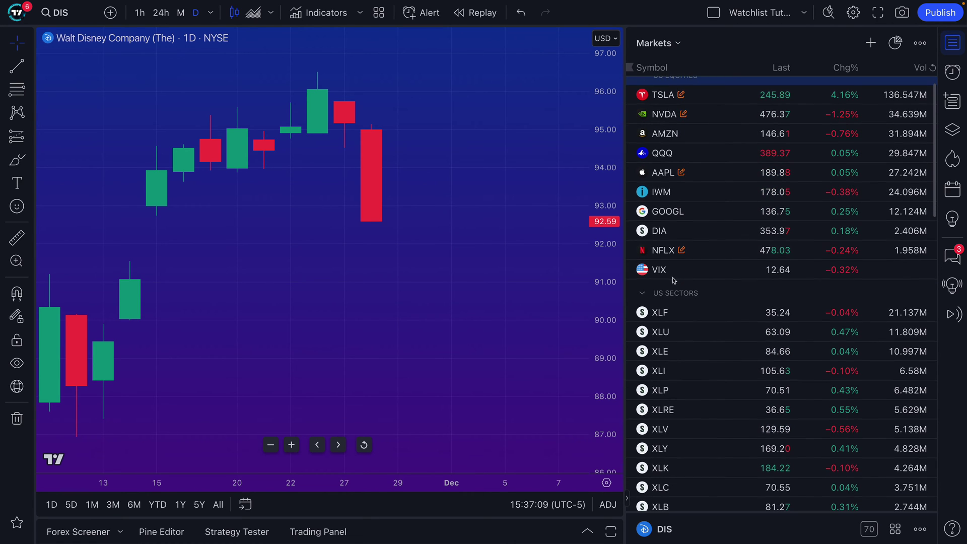
drag(664, 274, 660, 173)
scroll(675, 275, down, 6)
scroll(674, 274, down, 10)
scroll(674, 275, up, 8)
scroll(675, 275, up, 8)
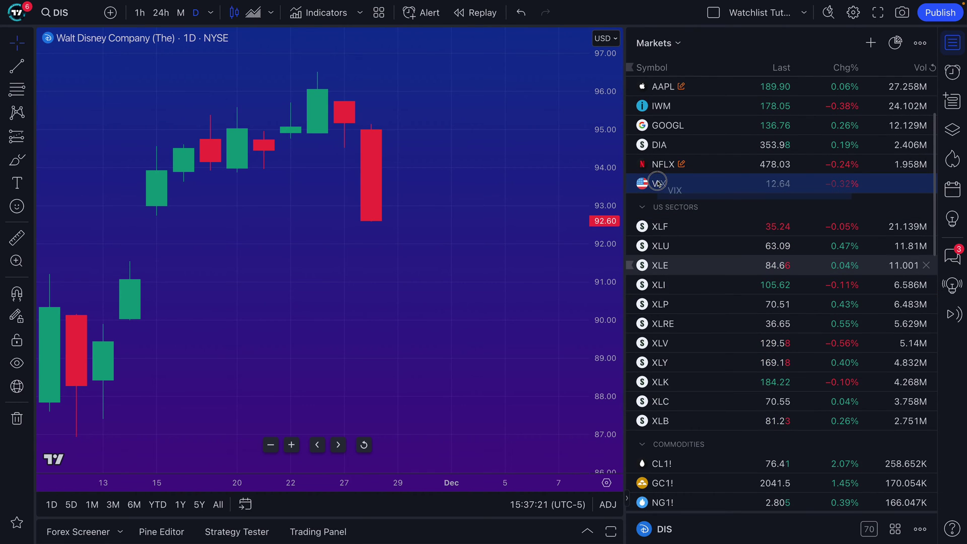
scroll(675, 227, up, 3)
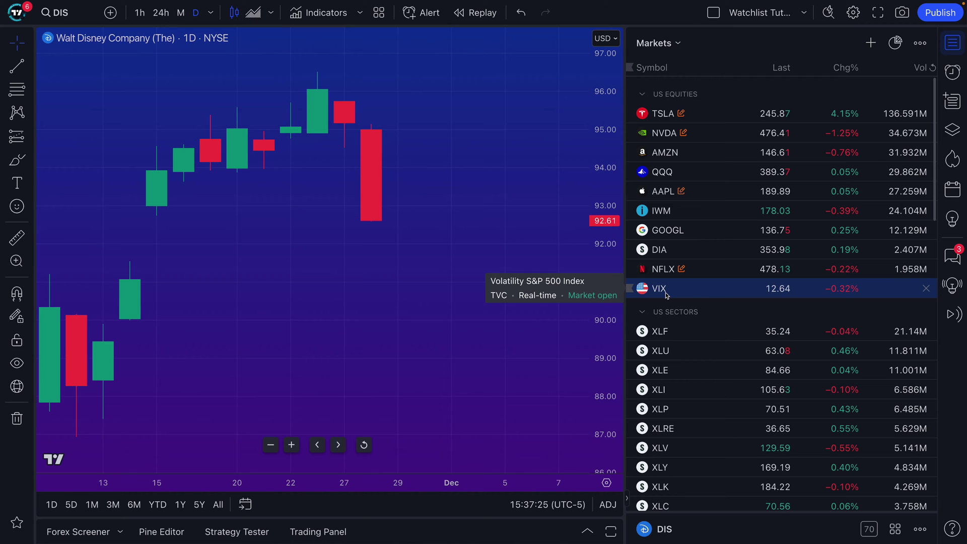
drag(665, 294, 692, 276)
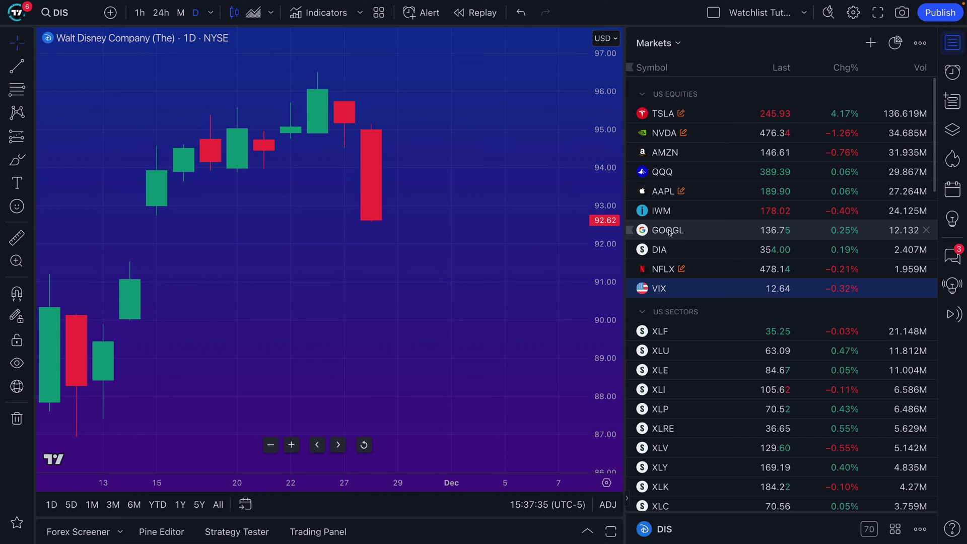
click(644, 312)
click(644, 312)
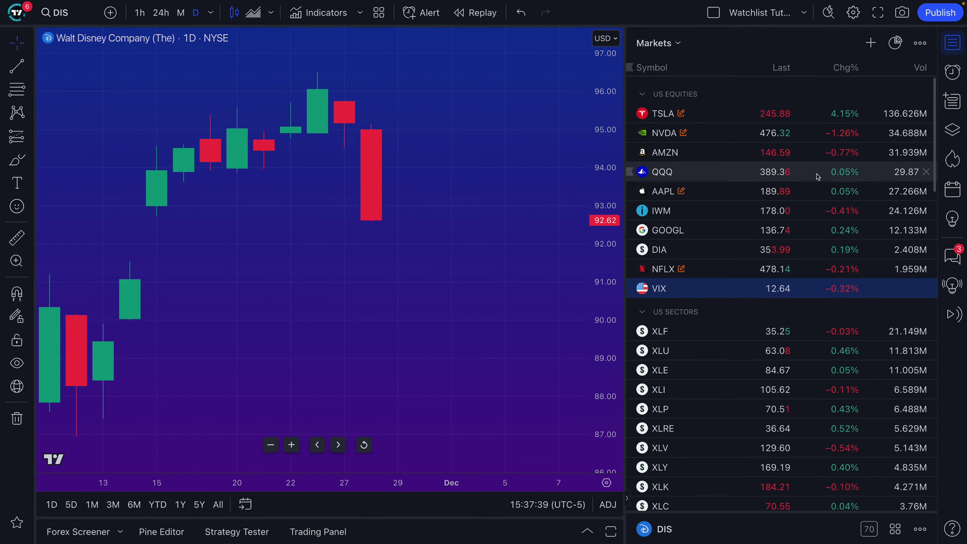
Add a new section to the Markets watchlist and rename it TEST SECTION.
click(924, 48)
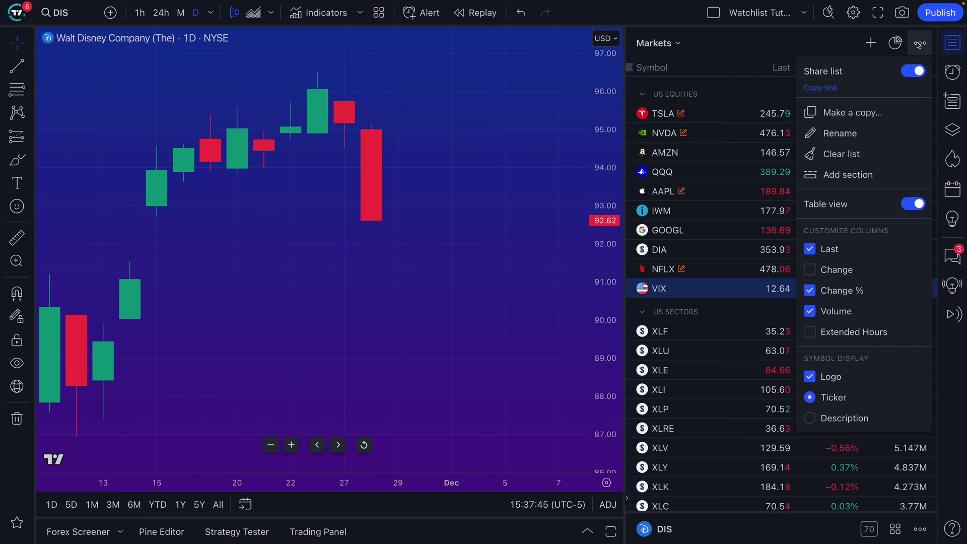
click(847, 175)
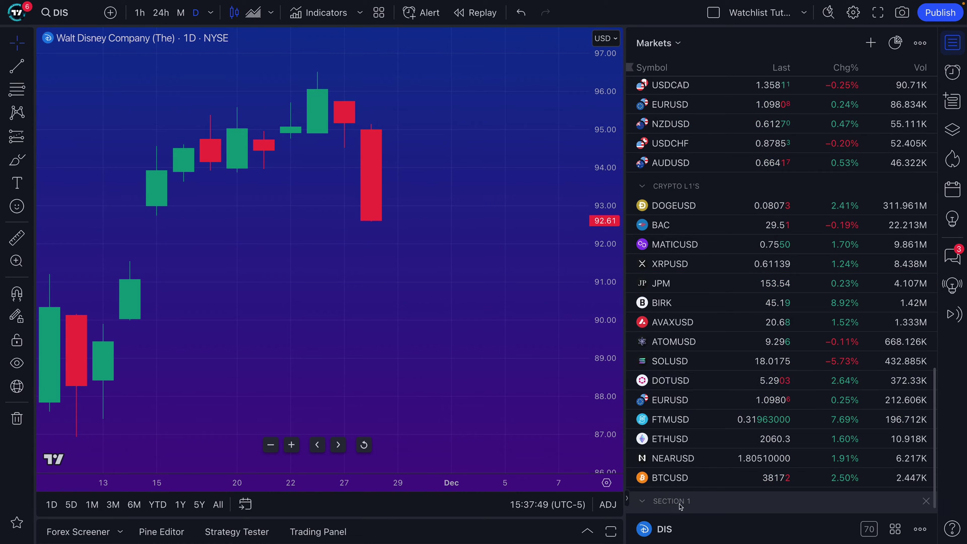
click(674, 497)
right_click(671, 500)
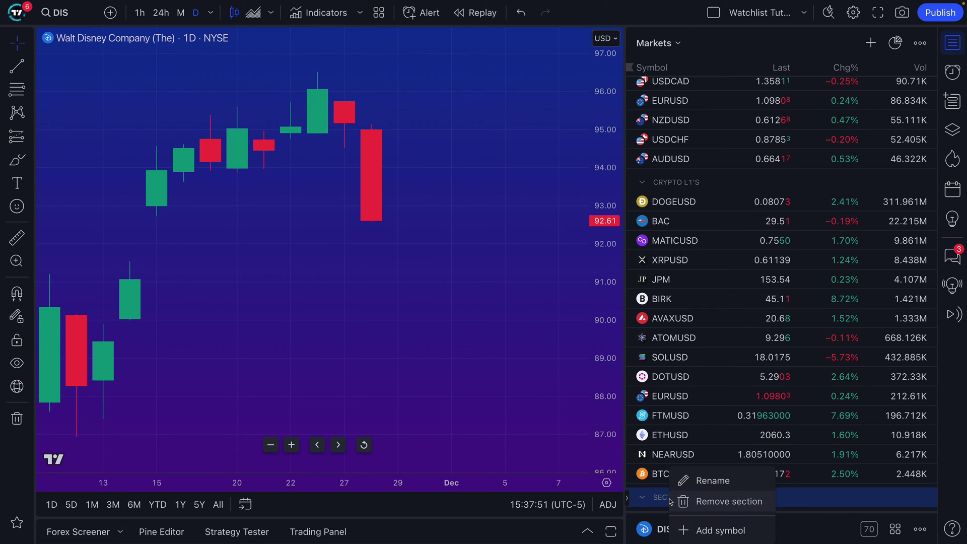
click(704, 483)
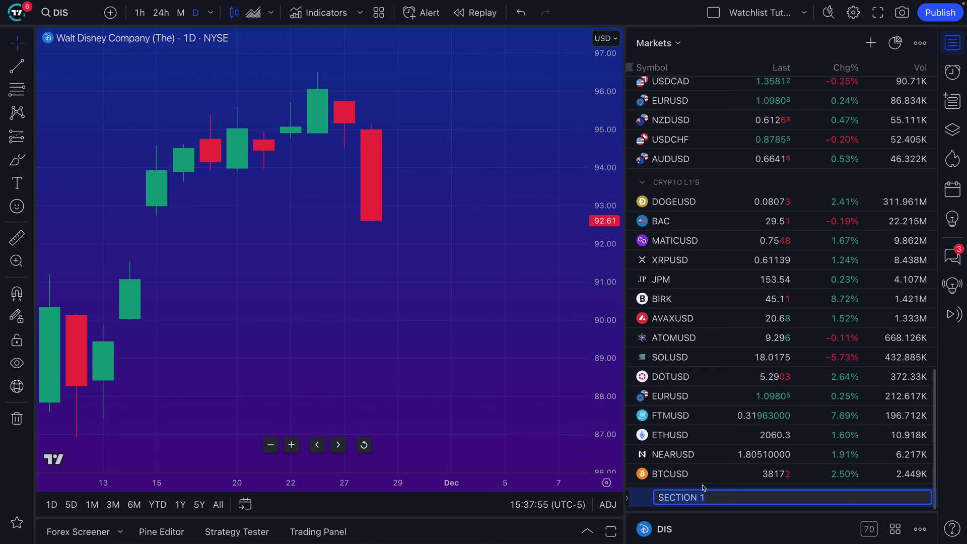
text(TES)
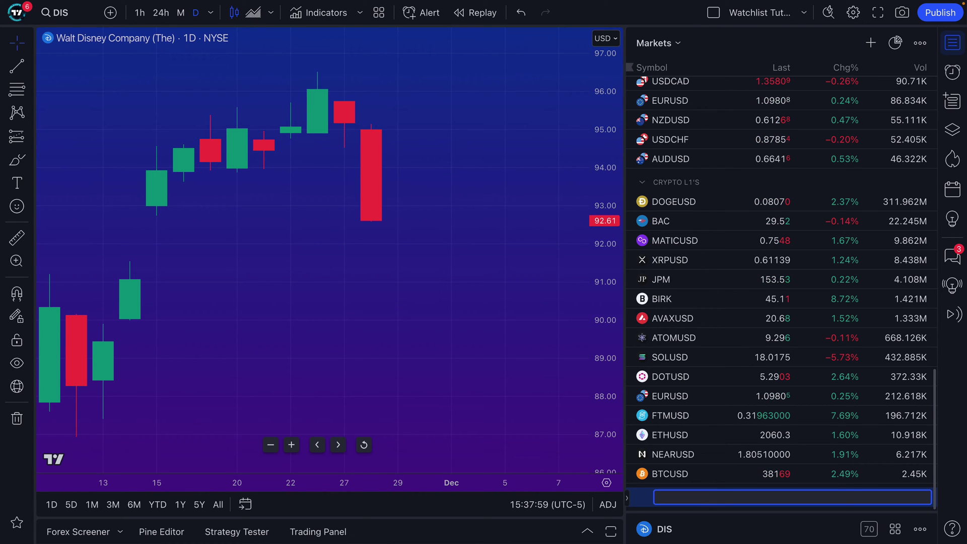
text(T SECTION)
key(Return)
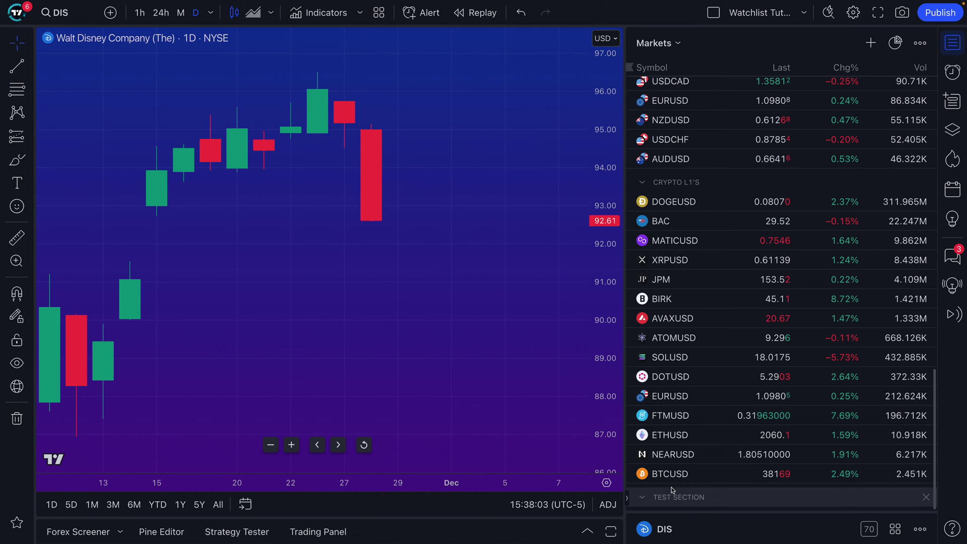
Move EURUSD from the Crypto L1's section to the end of the Currencies section.
mouse_move(687, 471)
mouse_down()
mouse_move(703, 510)
mouse_move(704, 464)
mouse_up()
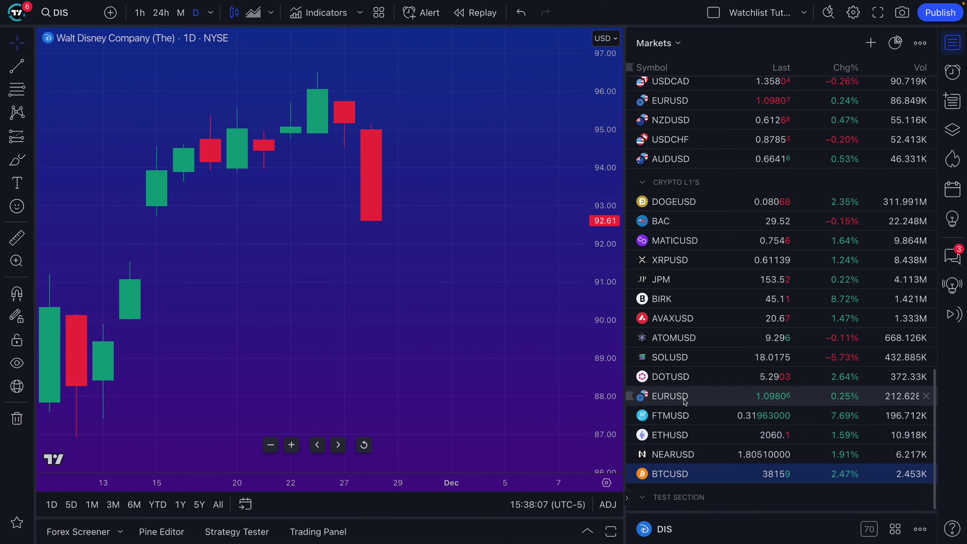
scroll(686, 401, up, 1)
drag(683, 421, 711, 199)
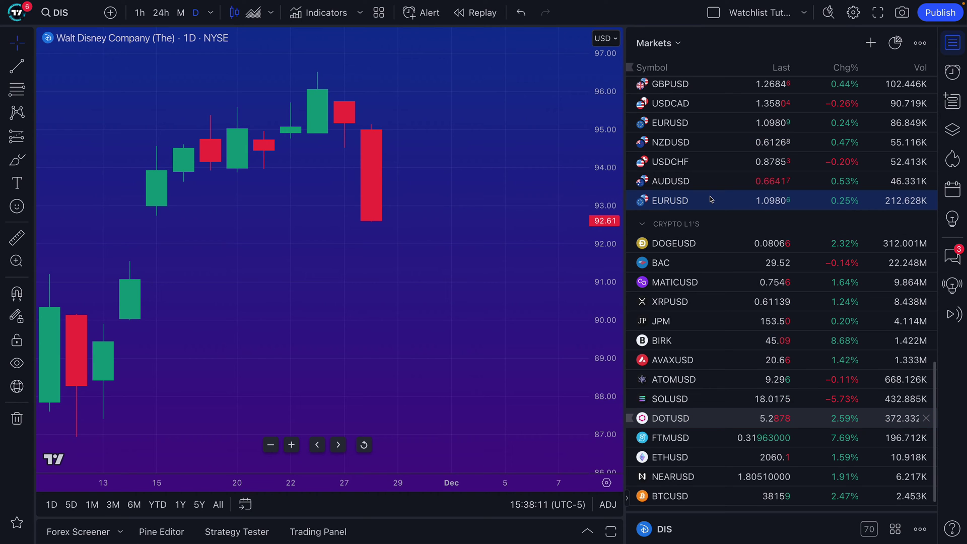
Move BIRK from the Crypto L1's section into US Equities, just above VIX.
drag(700, 340, 694, 255)
scroll(695, 252, up, 3)
scroll(695, 252, up, 8)
scroll(693, 255, up, 7)
Move SPY from the Rates section into US Equities, between NFLX and BIRK.
scroll(691, 339, down, 9)
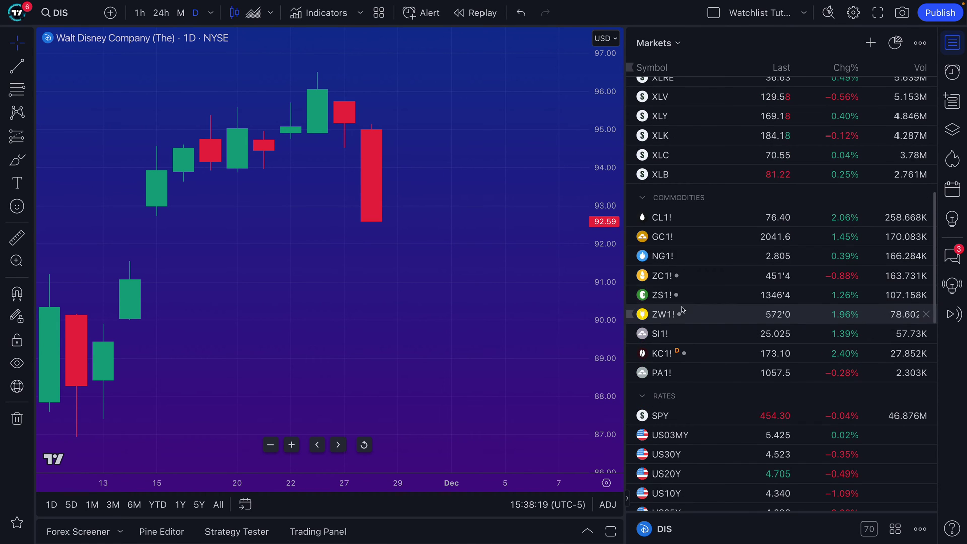
drag(692, 305, 698, 222)
scroll(692, 212, up, 1)
scroll(690, 210, up, 8)
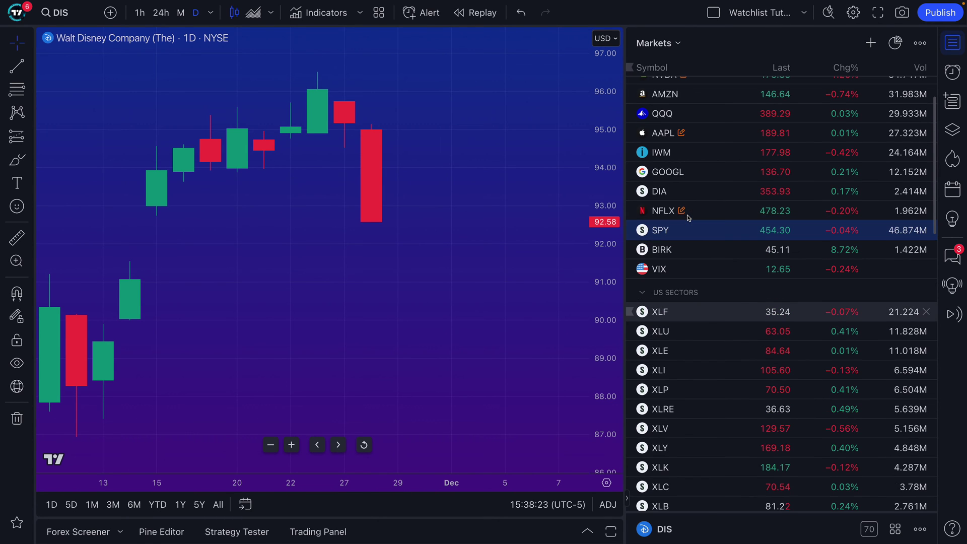
Look over the rearranged sections of the Markets watchlist down to TEST SECTION at its end.
scroll(710, 244, up, 3)
scroll(712, 257, down, 5)
scroll(712, 267, up, 6)
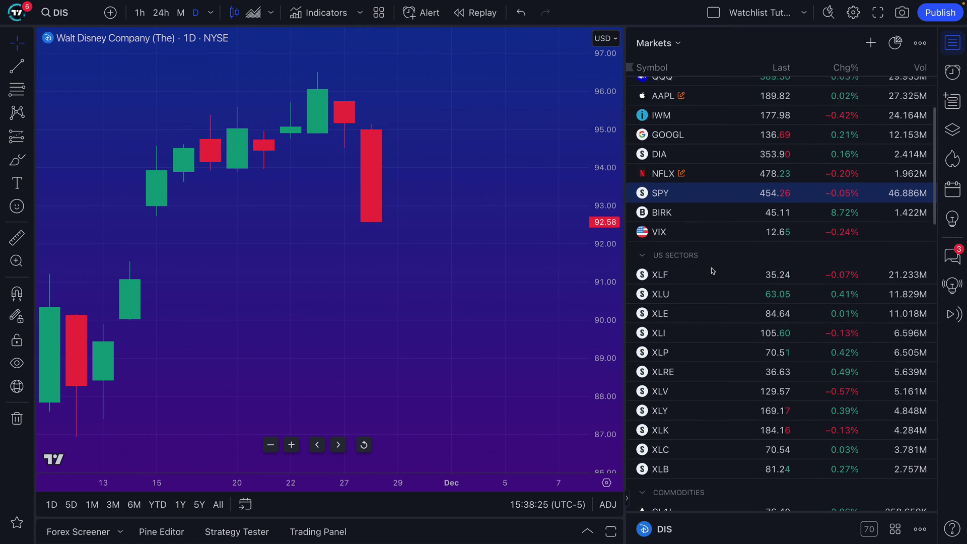
scroll(726, 278, down, 15)
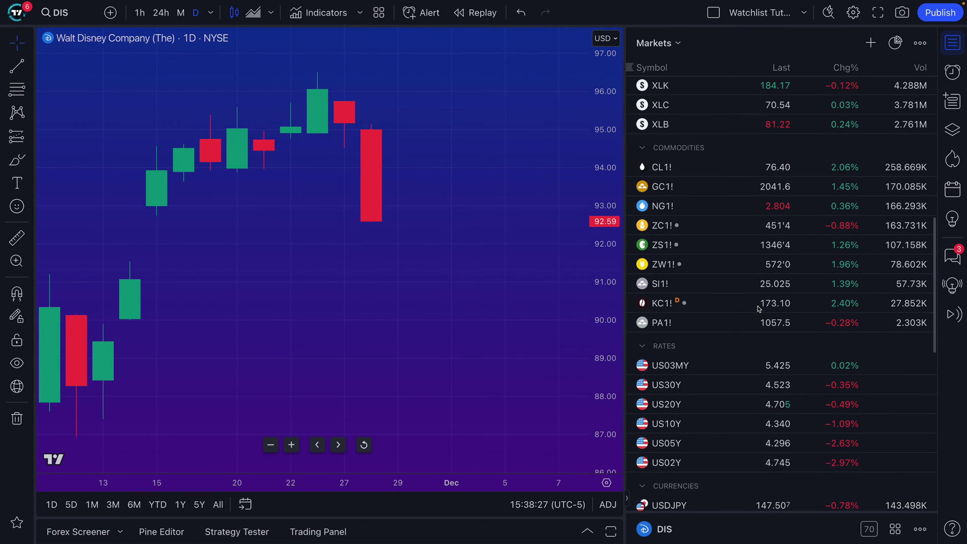
scroll(764, 307, down, 1)
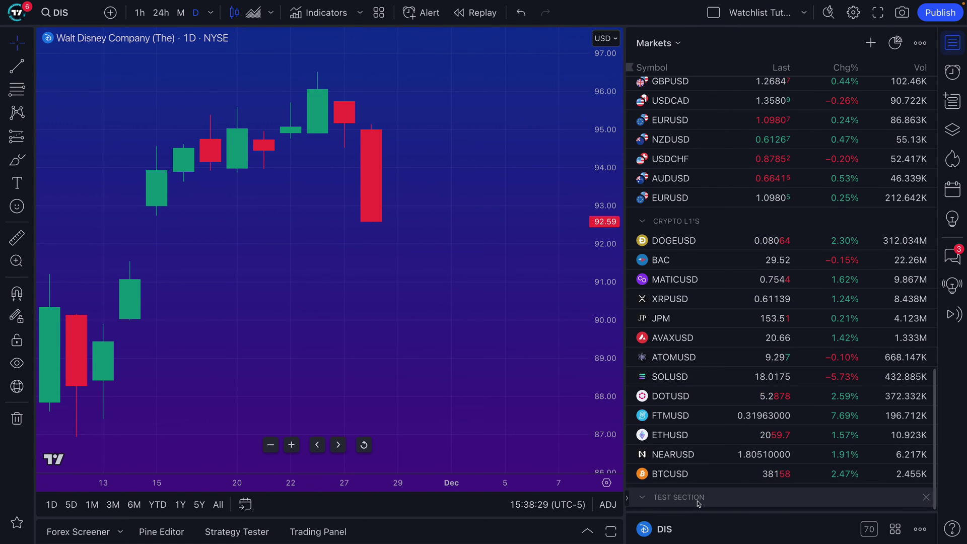
Remove TEST SECTION from the end of the Markets watchlist.
click(925, 498)
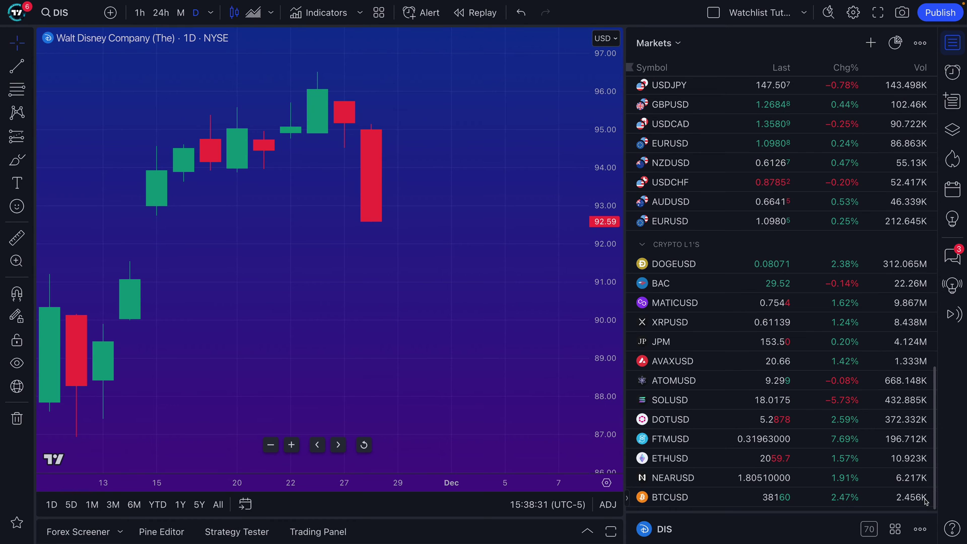
scroll(834, 365, up, 15)
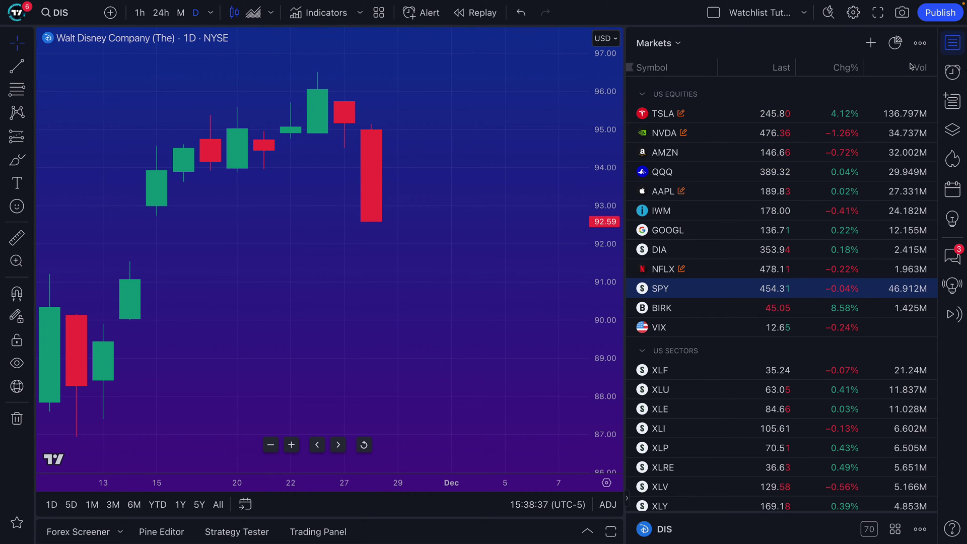
Hide and restore the watchlist's symbol logos, and display symbols by description instead of ticker.
click(918, 45)
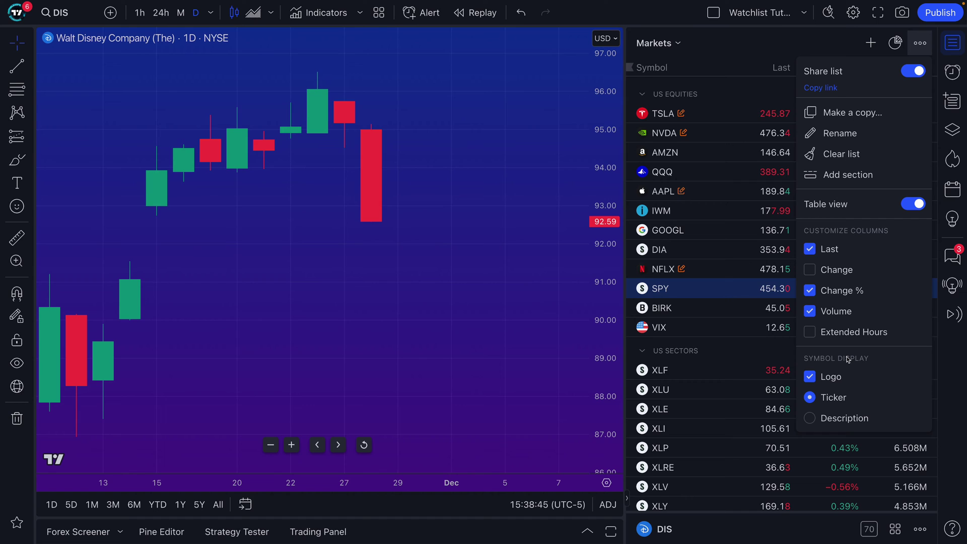
click(809, 378)
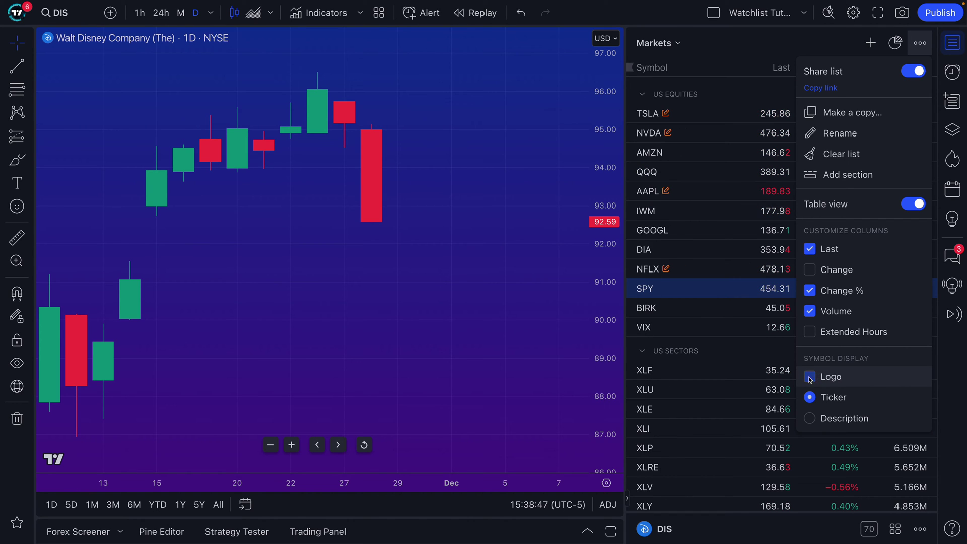
click(809, 376)
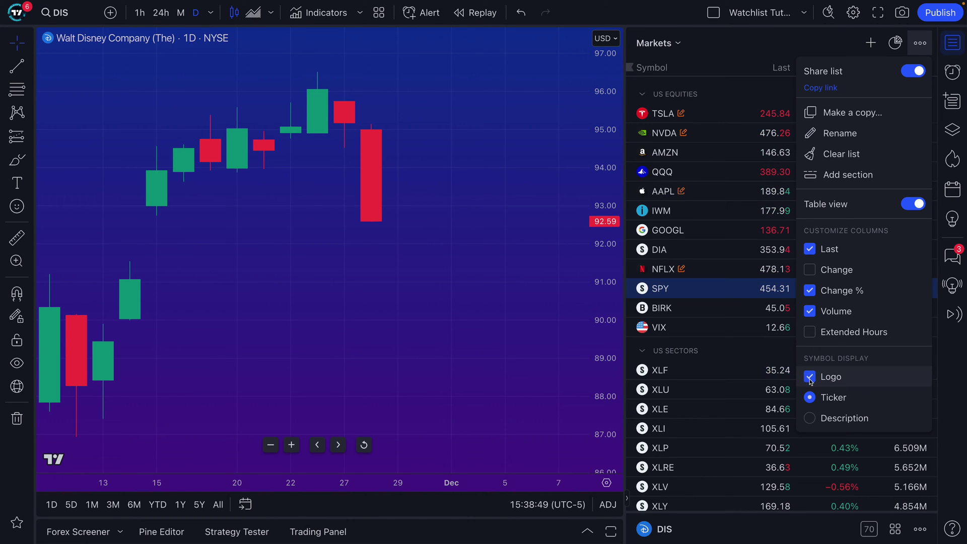
click(810, 418)
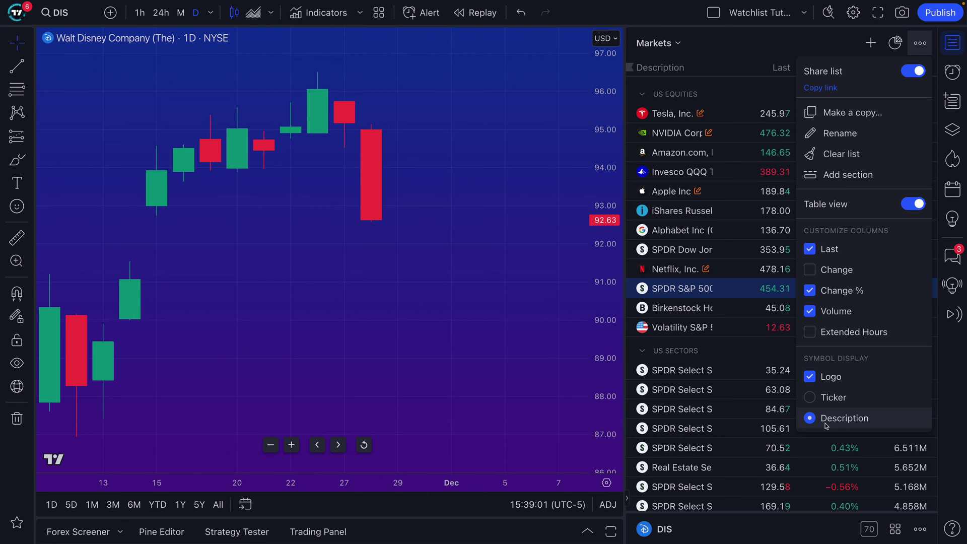
click(686, 323)
scroll(688, 318, down, 9)
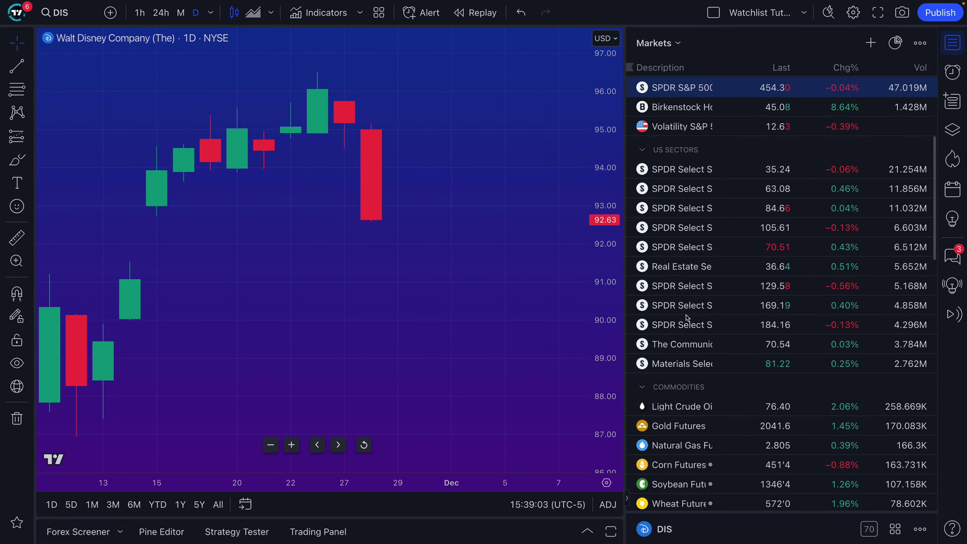
scroll(686, 317, down, 2)
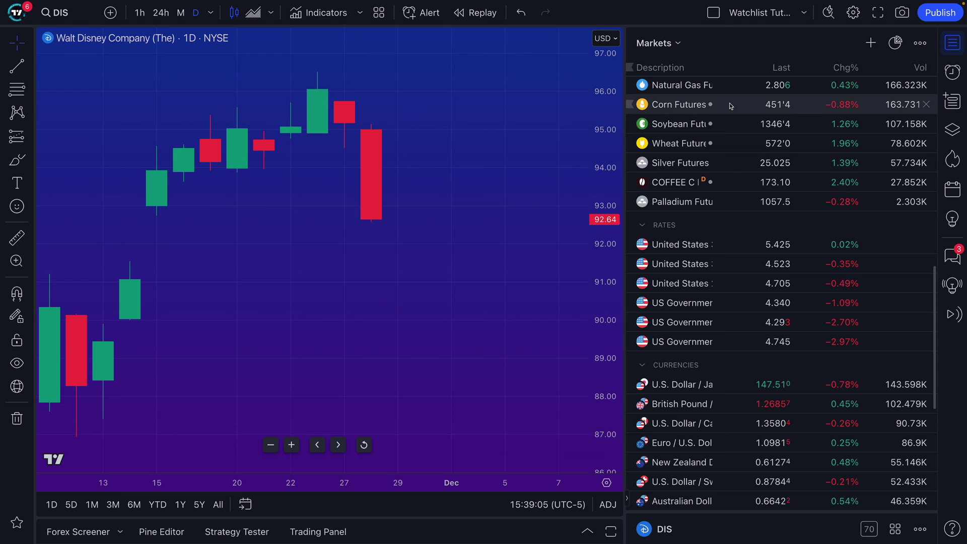
Adjust the watchlist's column widths, leaving Description slightly wider while Last, Chg% and Vol still fit.
drag(720, 71, 806, 68)
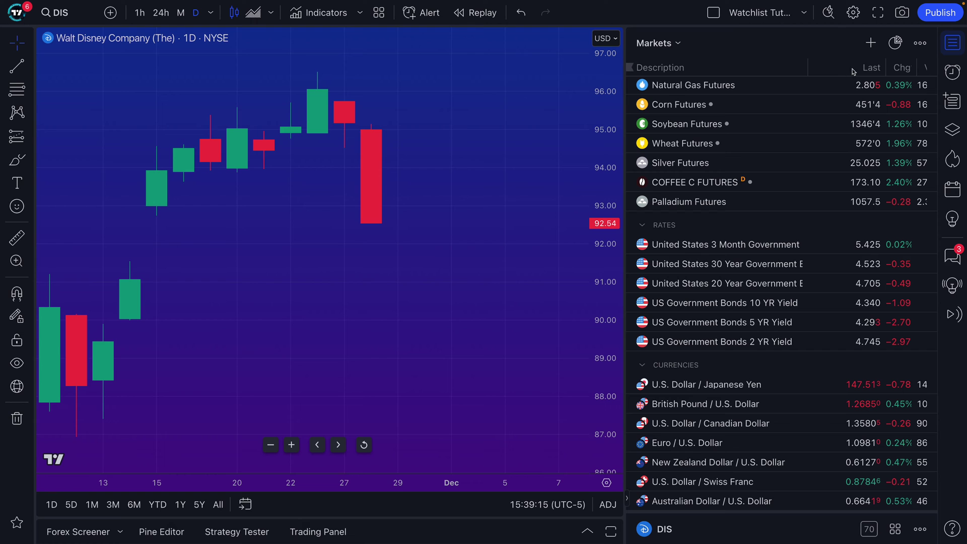
drag(808, 73, 747, 75)
mouse_move(809, 68)
mouse_down()
mouse_move(829, 73)
mouse_move(803, 75)
mouse_up()
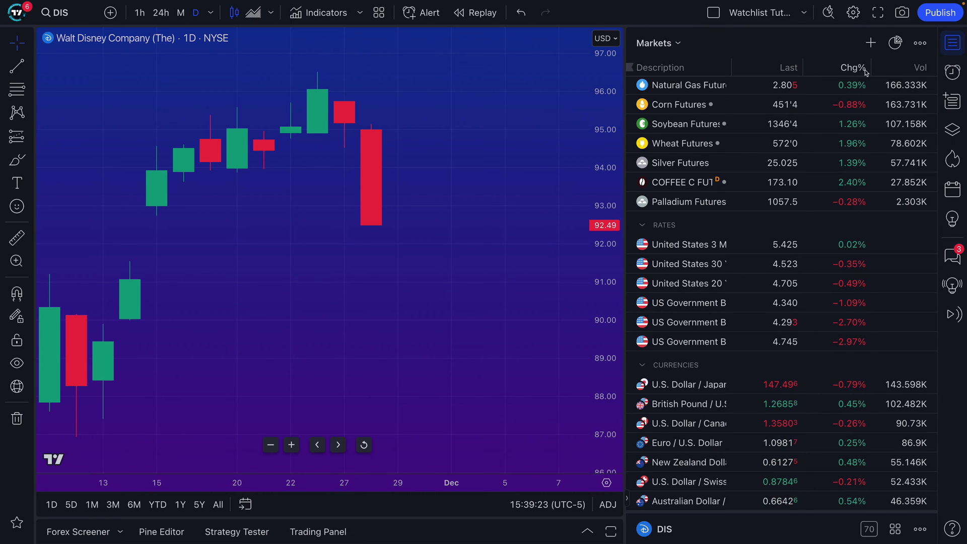
mouse_move(871, 68)
mouse_down()
mouse_move(858, 69)
mouse_move(888, 69)
mouse_move(862, 69)
mouse_up()
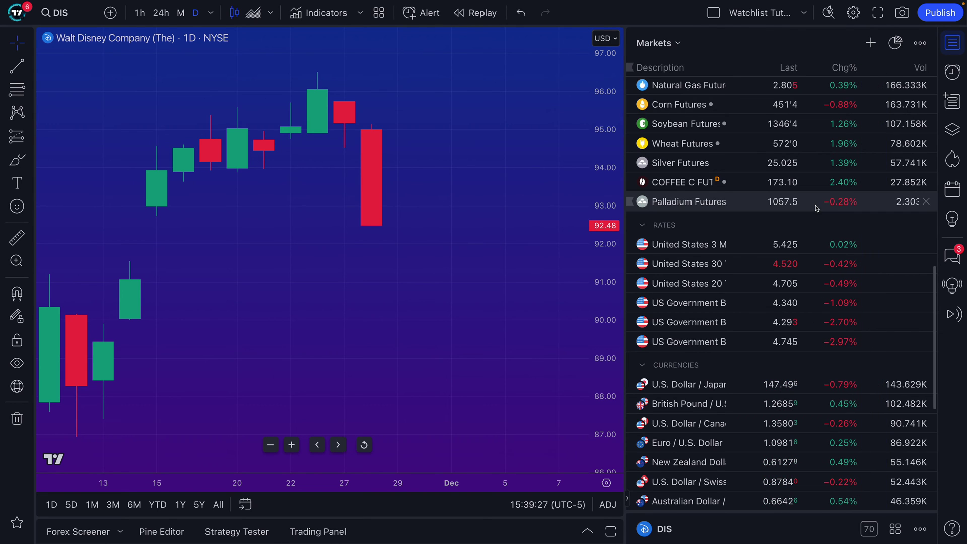
scroll(820, 211, up, 10)
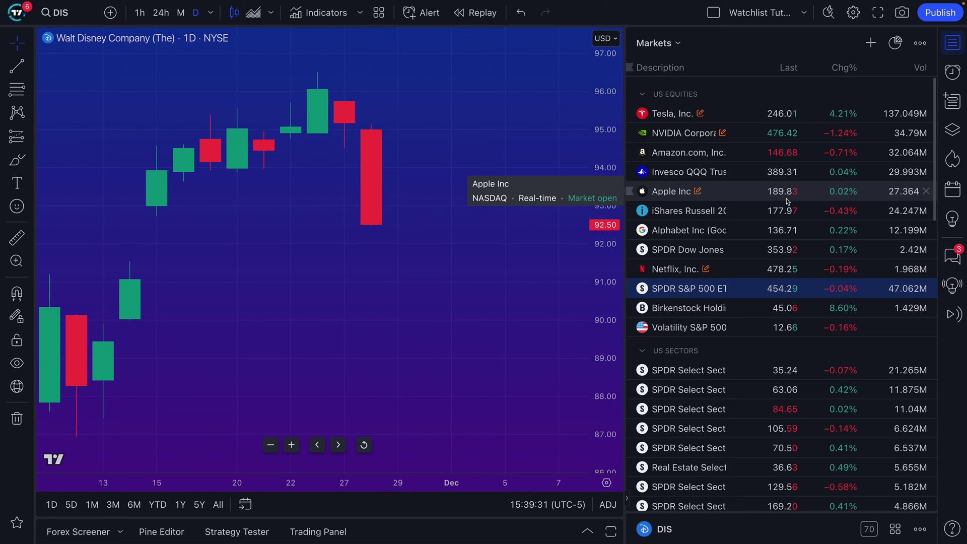
View the charts of Tesla, NVIDIA, Amazon, Invesco QQQ and Apple from the US Equities section in turn.
click(662, 117)
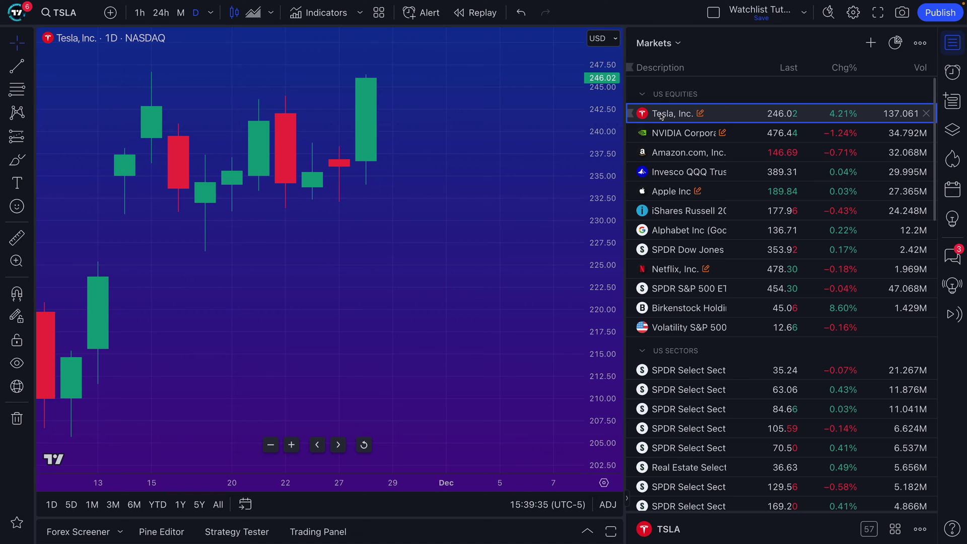
click(662, 133)
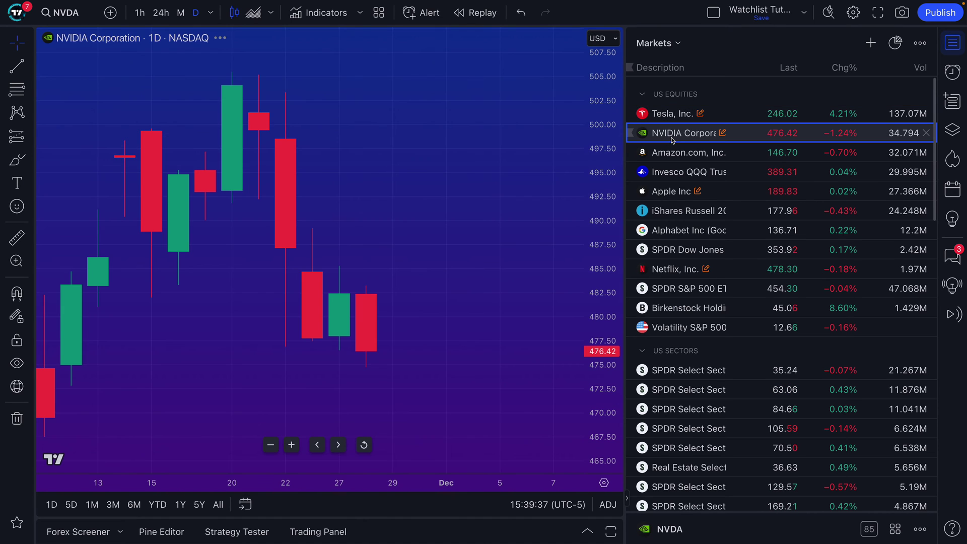
click(680, 158)
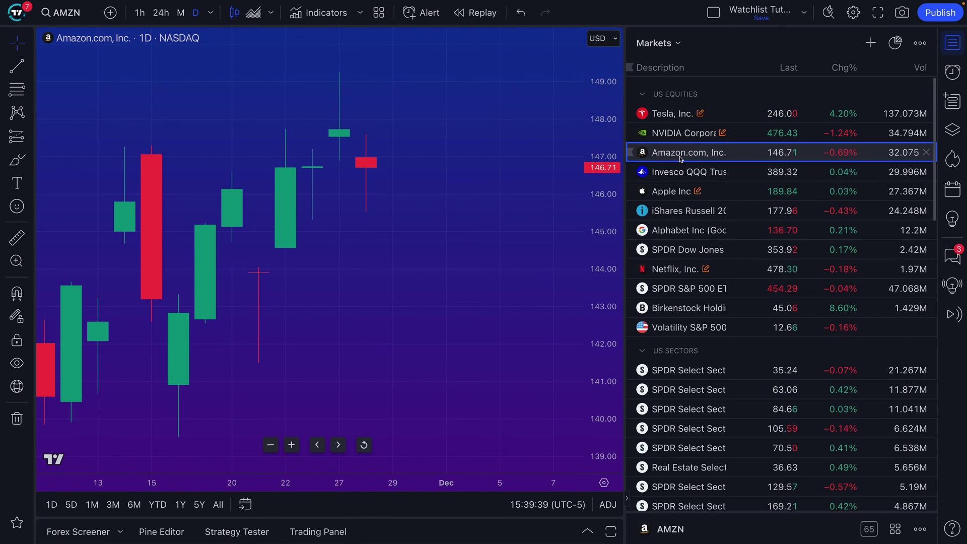
click(700, 173)
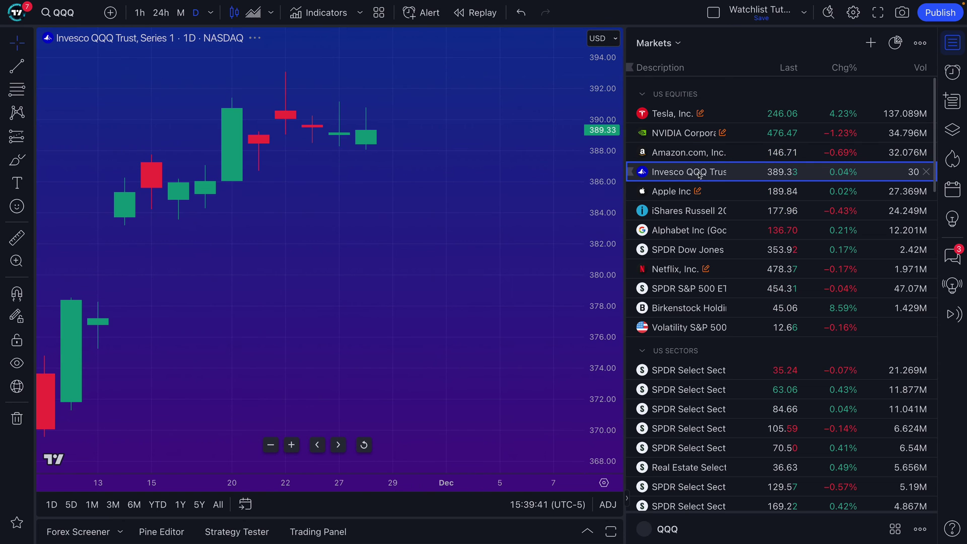
click(642, 192)
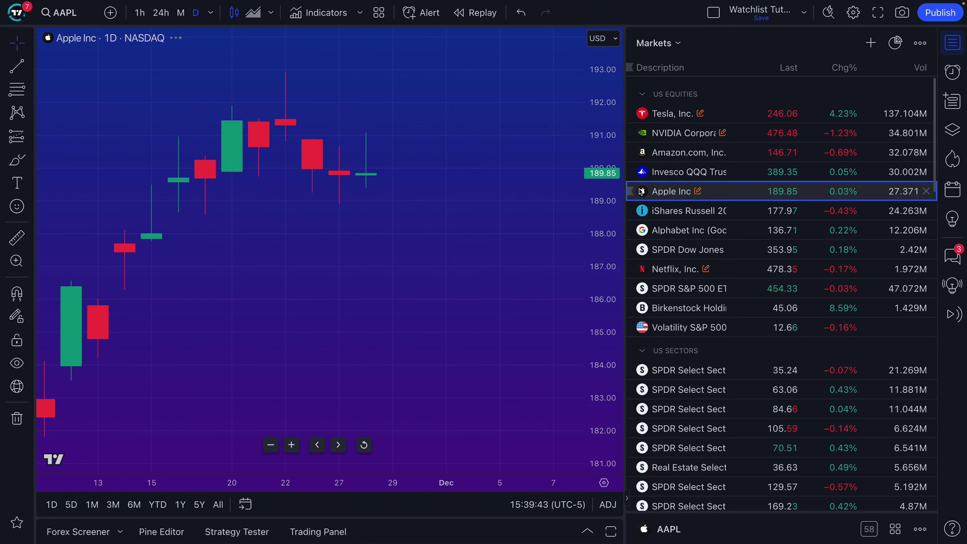
Open the iShares Russell 2000 ETF chart and delete the red arrow labelled Russell 2000.
click(642, 210)
mouse_move(339, 368)
mouse_down()
mouse_move(395, 346)
mouse_move(408, 195)
mouse_move(435, 201)
mouse_up()
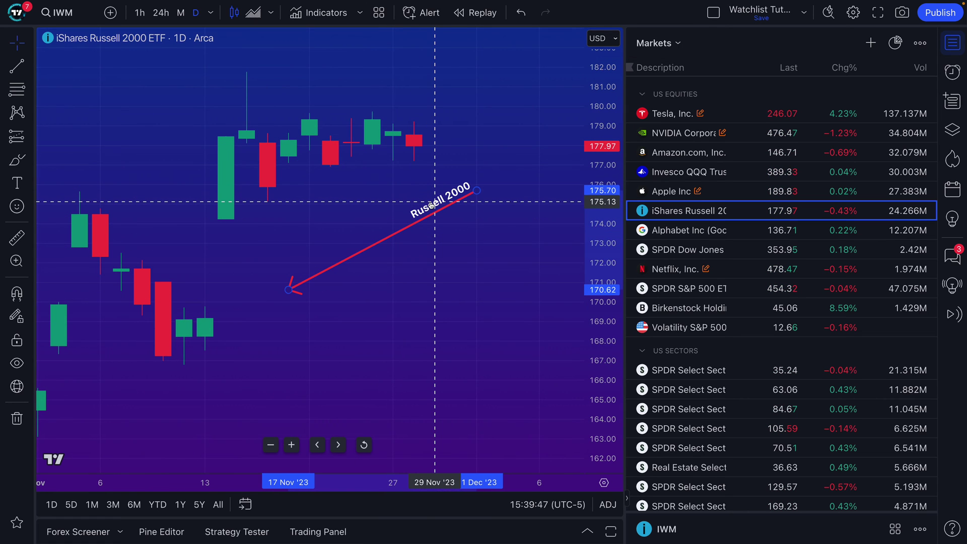
key(Delete)
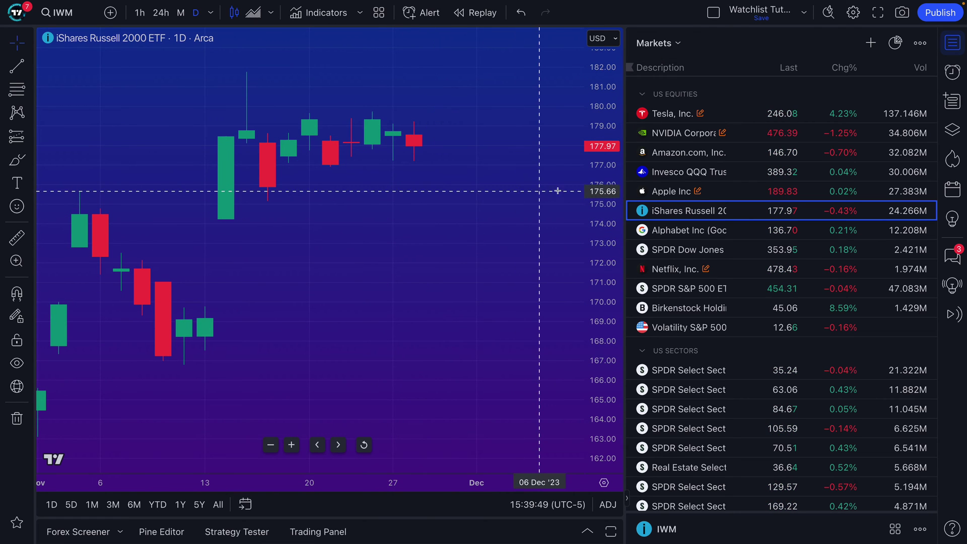
View the charts of the remaining US Equities symbols from Alphabet down to VIX, examining Birkenstock's full price history.
key(Down)
key(Down)
key(Down)
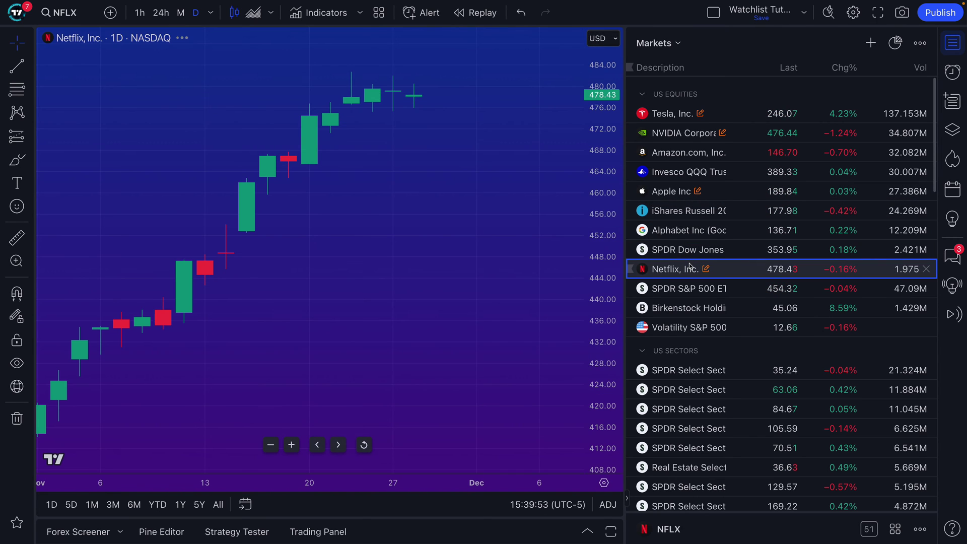
key(Down)
click(685, 310)
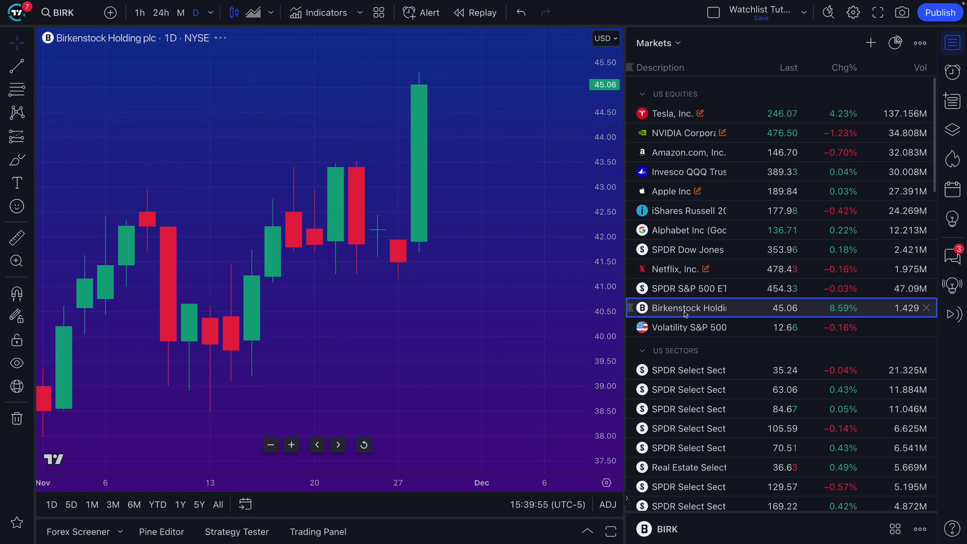
scroll(443, 277, down, 5)
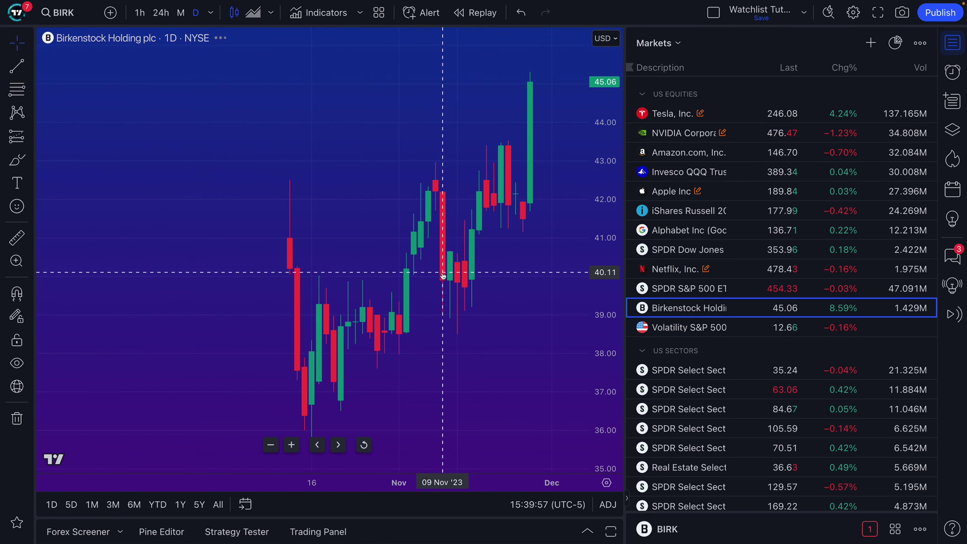
scroll(443, 277, up, 2)
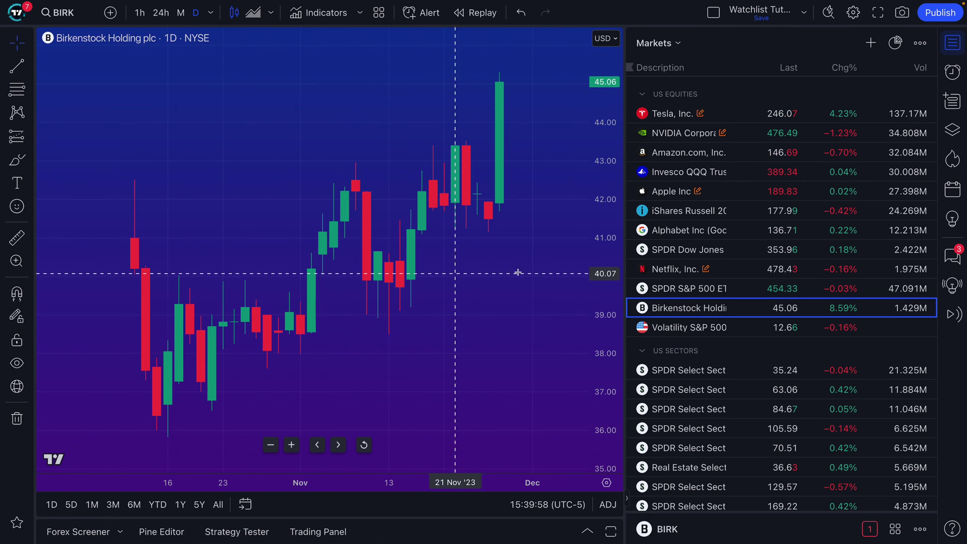
click(727, 323)
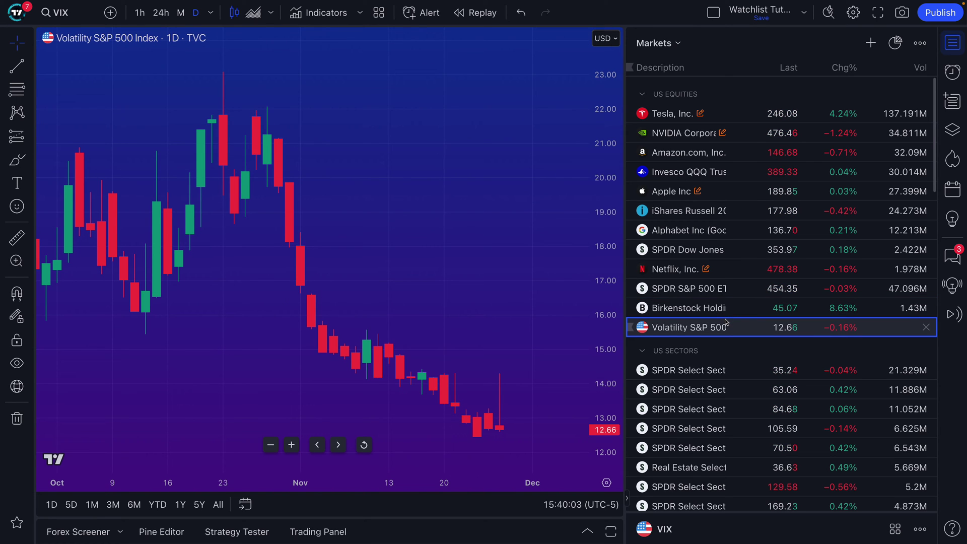
Open the Netflix chart from US Equities and enlarge the symbol details pane beneath the watchlist.
scroll(728, 320, down, 4)
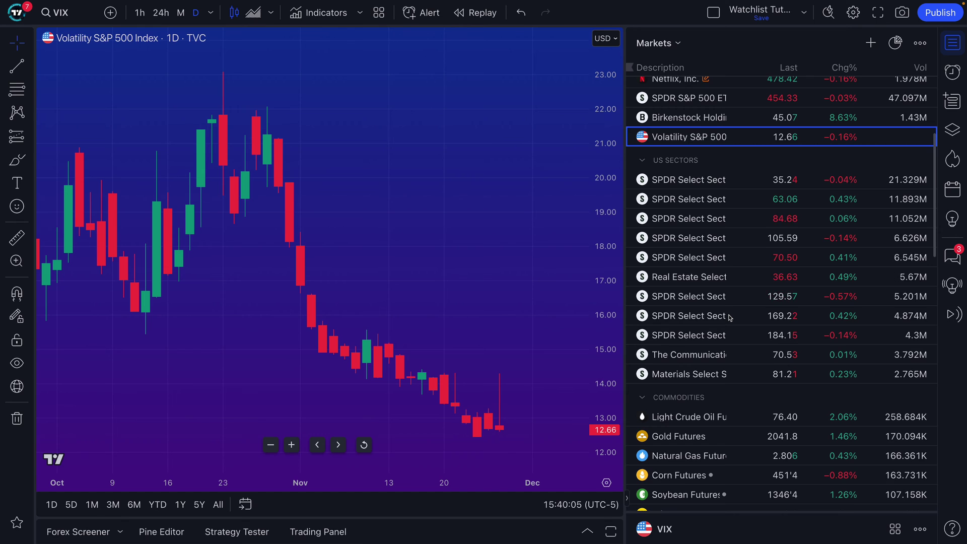
scroll(730, 318, down, 2)
scroll(730, 318, down, 6)
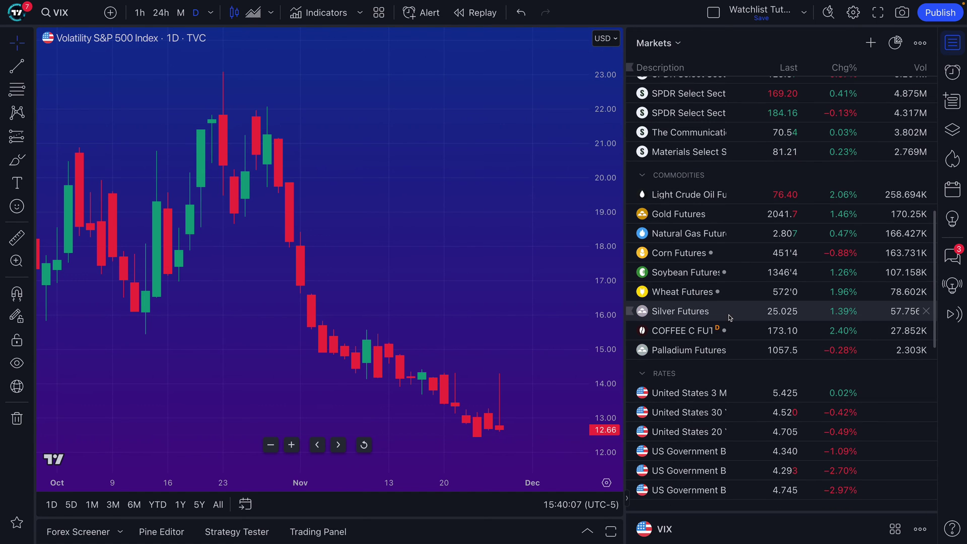
scroll(730, 318, up, 13)
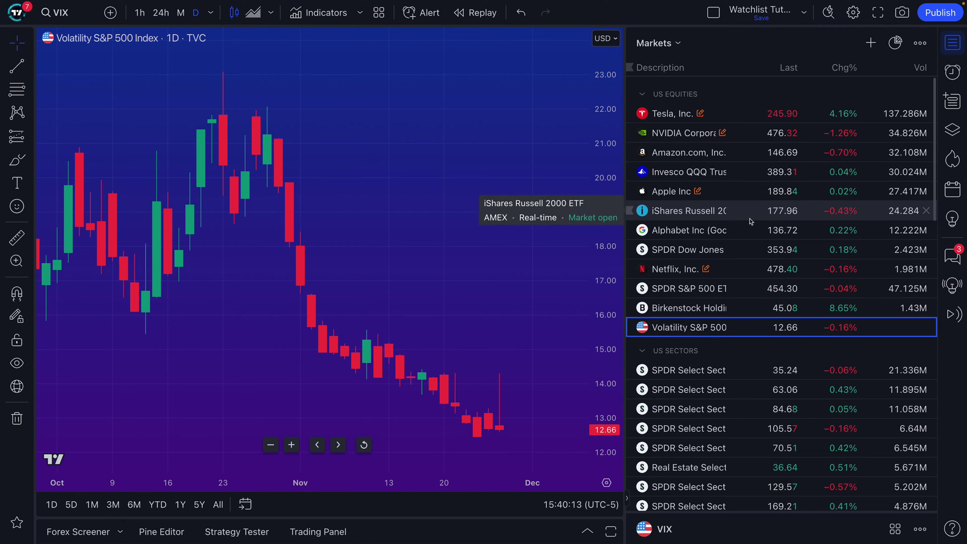
click(726, 271)
drag(768, 486, 756, 348)
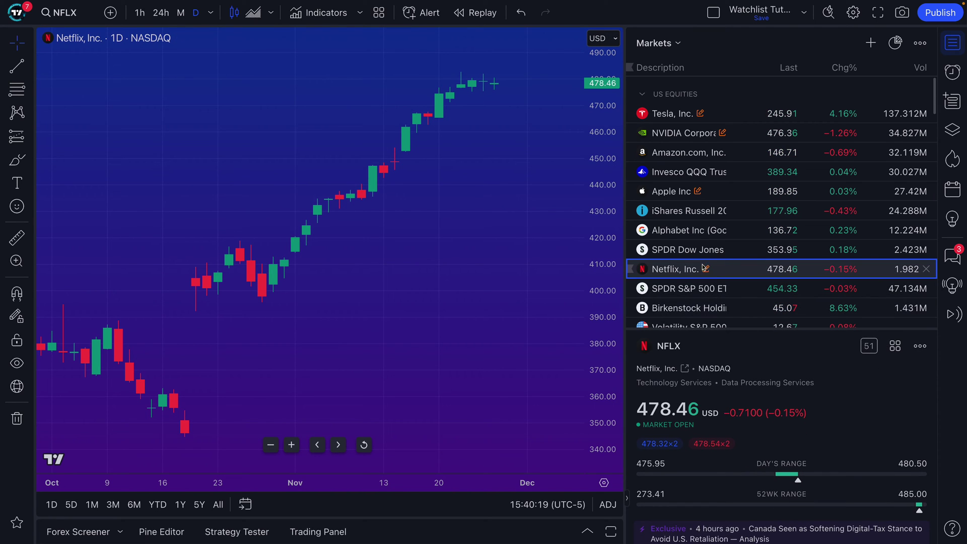
Open the notes attached to NVIDIA in the watchlist and make the notes pane taller.
mouse_move(706, 270)
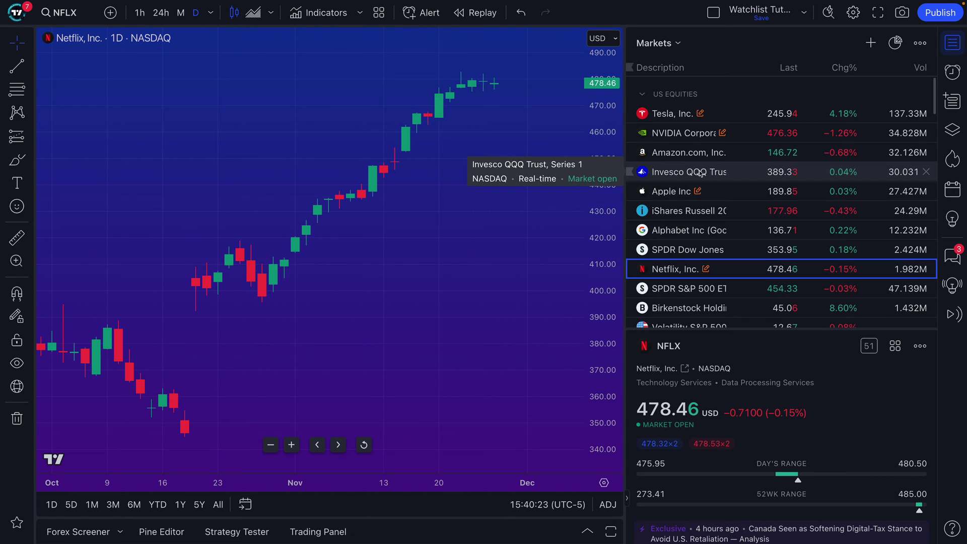
click(724, 133)
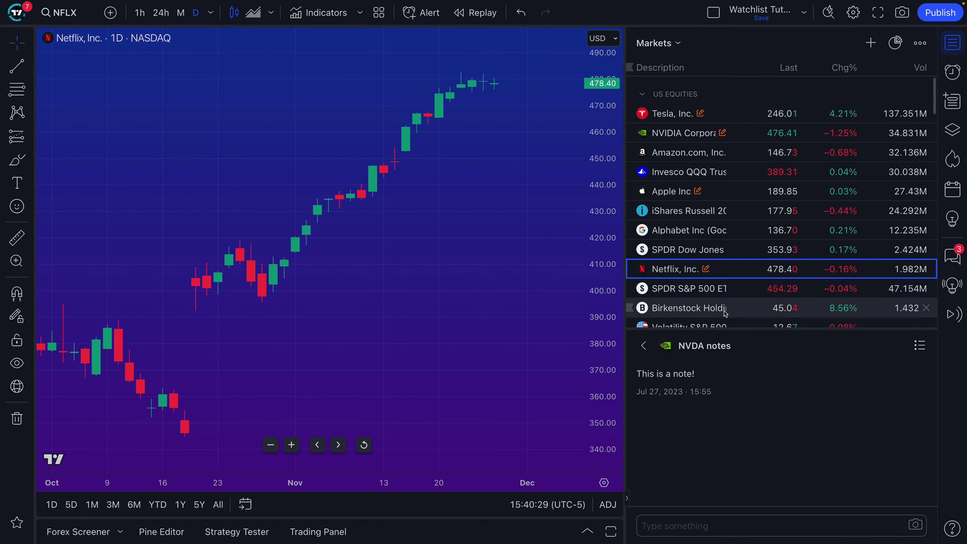
drag(741, 330, 741, 296)
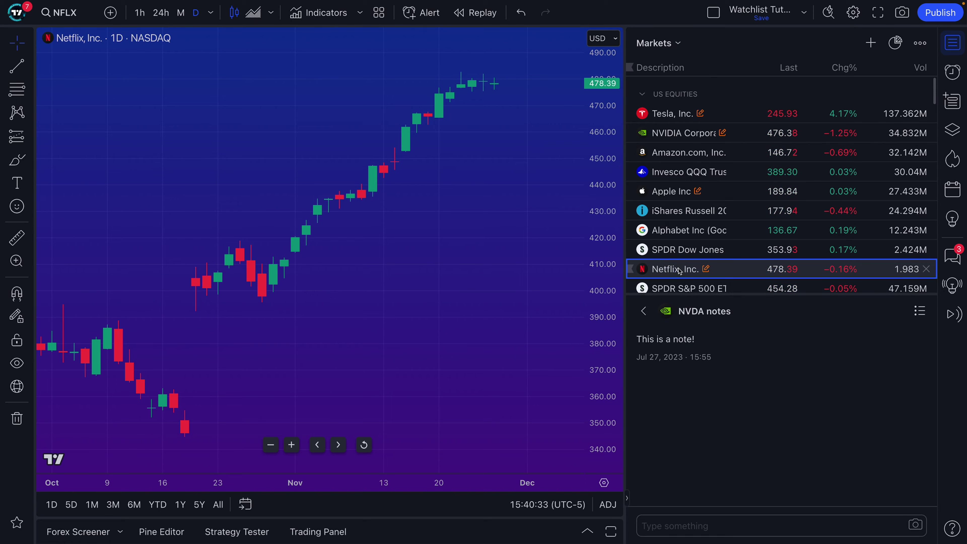
Read the notes attached to Netflix and to Apple, resizing the notes pane to keep the upper watchlist symbols in view.
click(707, 270)
drag(738, 296, 720, 165)
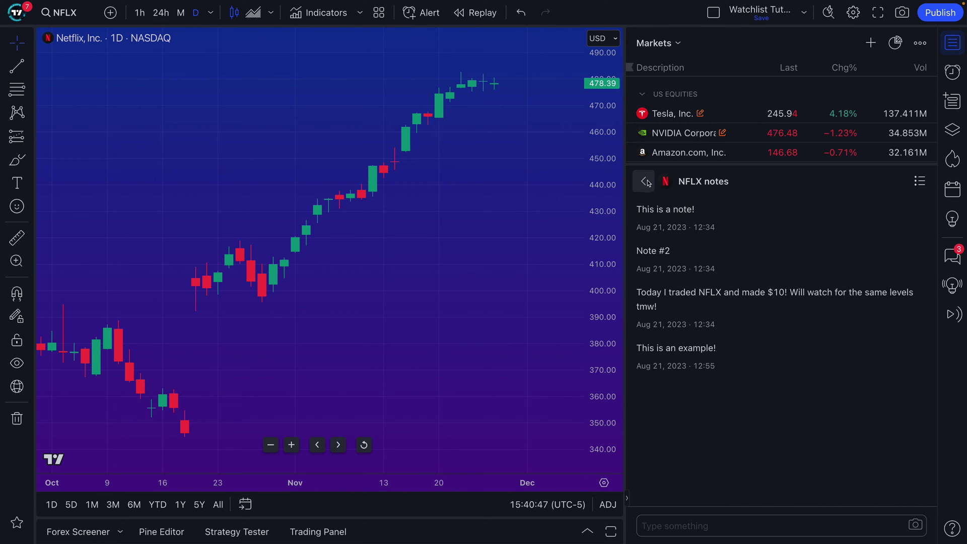
drag(714, 165, 719, 231)
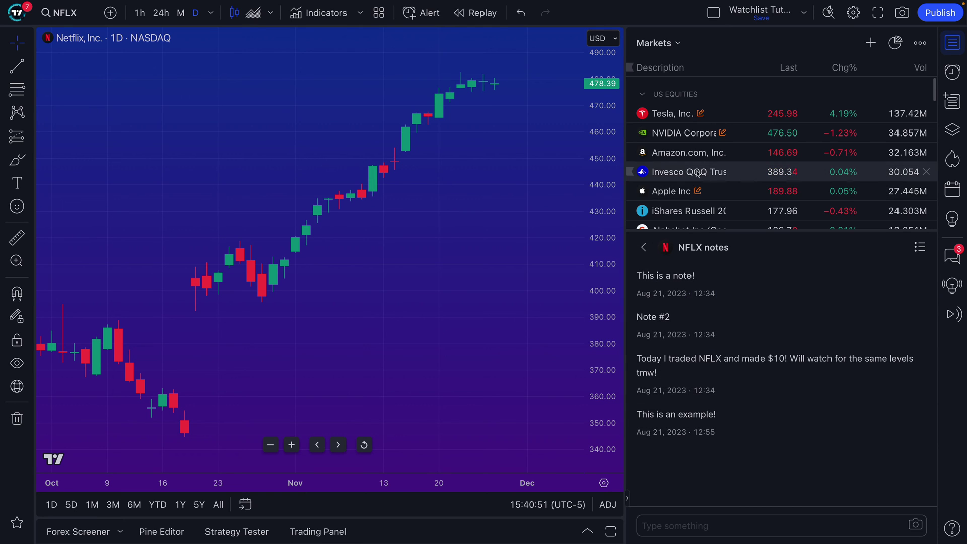
click(699, 192)
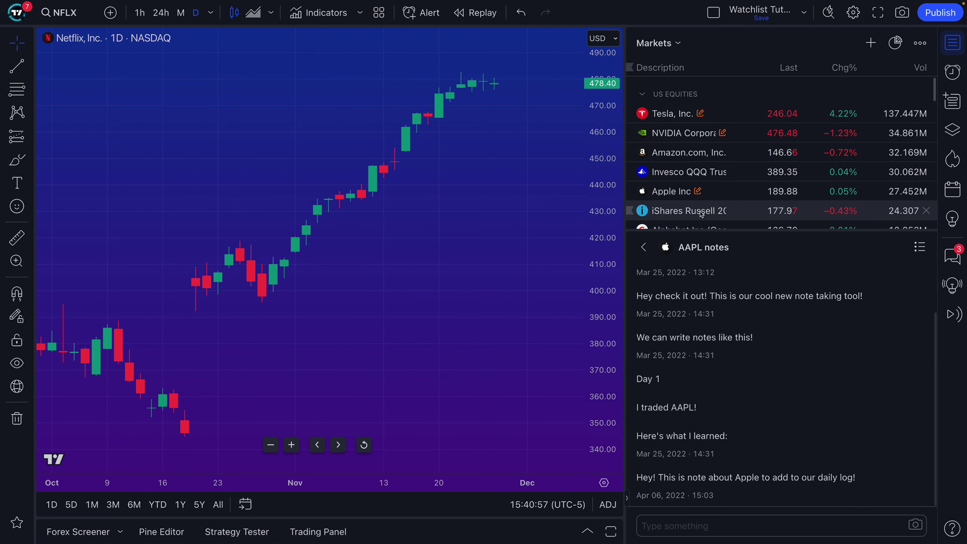
mouse_move(698, 193)
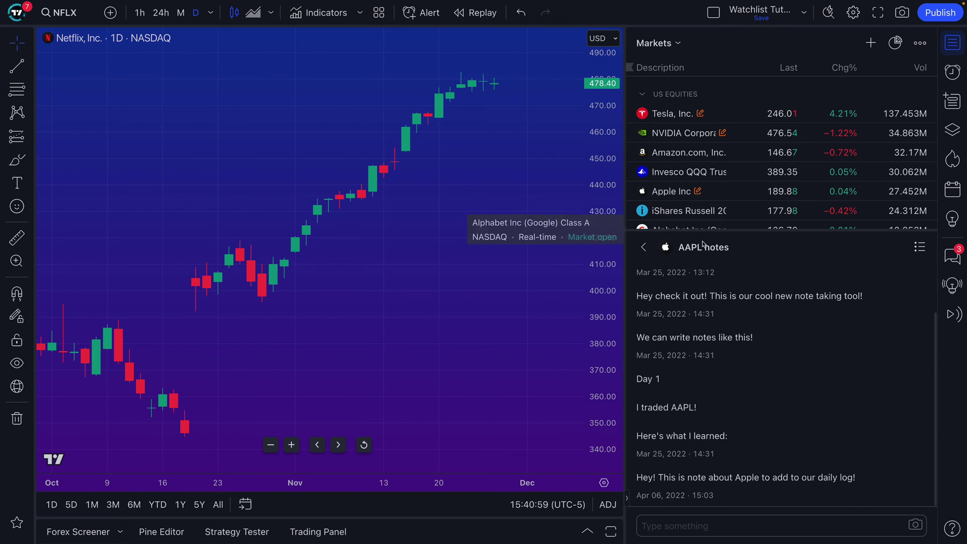
Read through all of the Apple notes from the first entry to the most recent.
scroll(718, 306, up, 3)
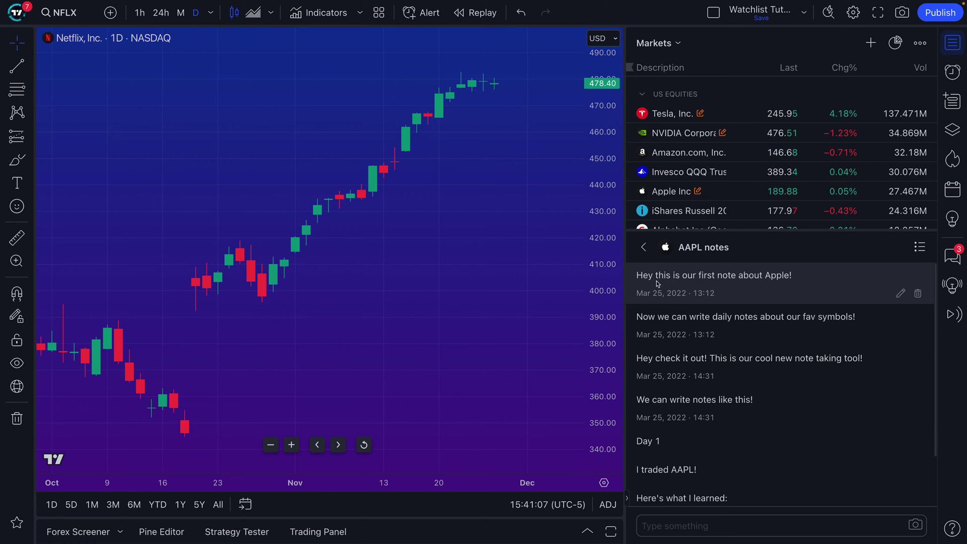
scroll(714, 349, down, 3)
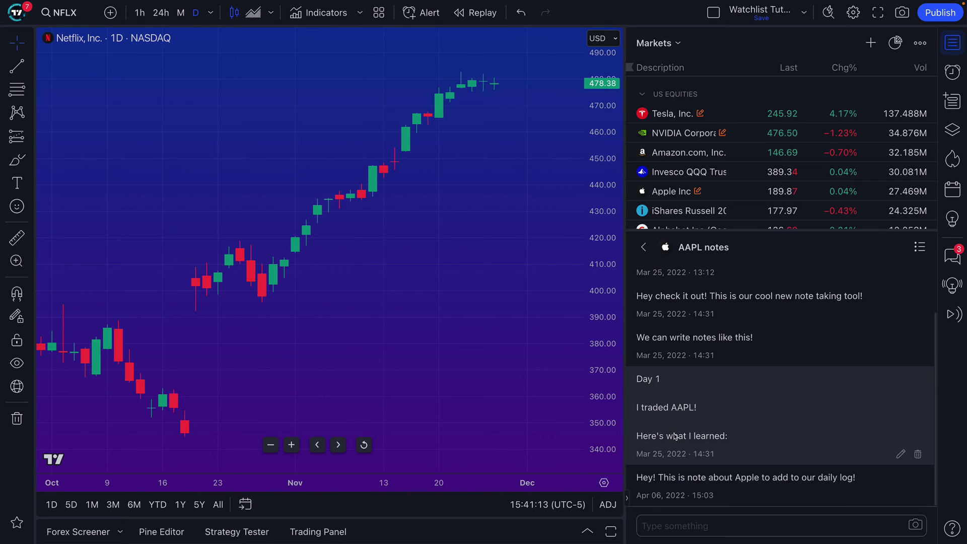
Shrink the notes pane and open the Light Crude Oil Futures chart from the Commodities section.
drag(678, 231, 687, 361)
scroll(695, 301, down, 9)
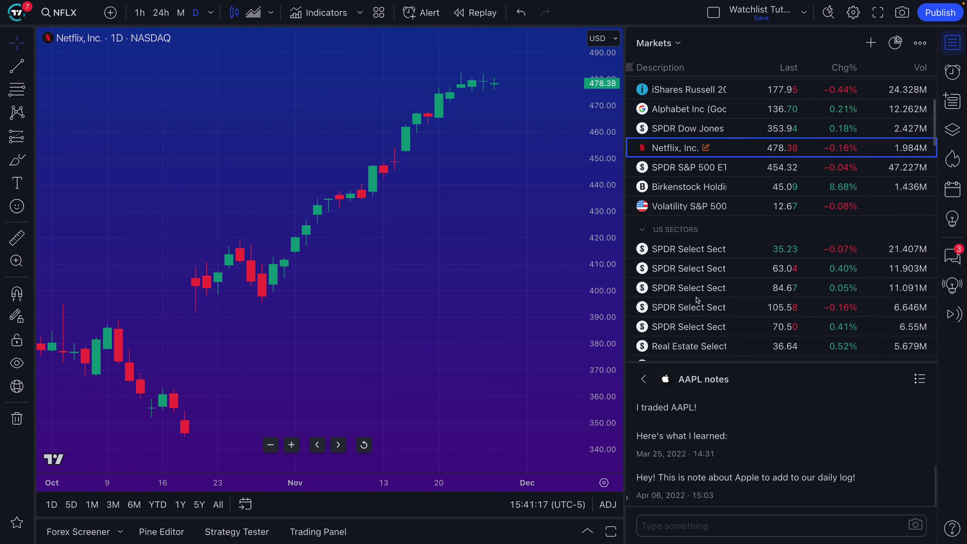
click(688, 223)
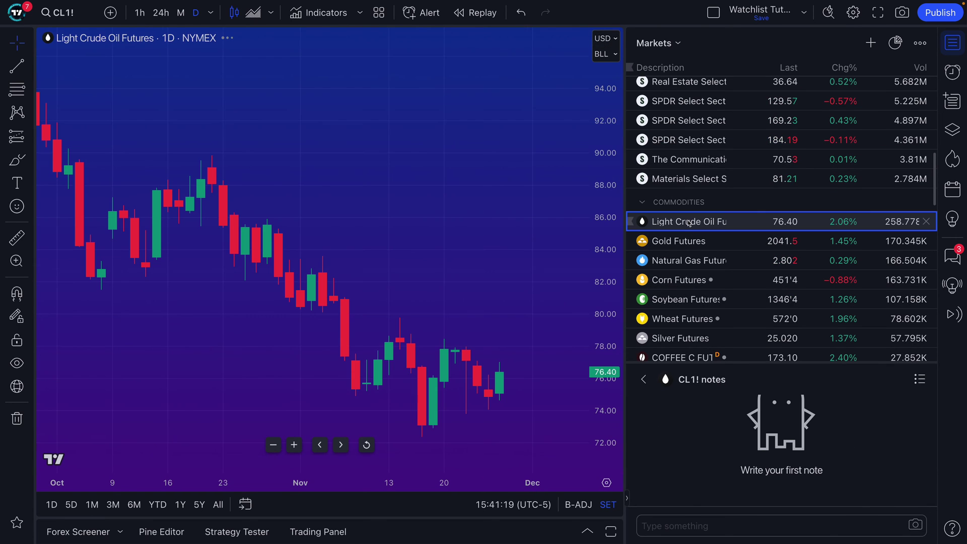
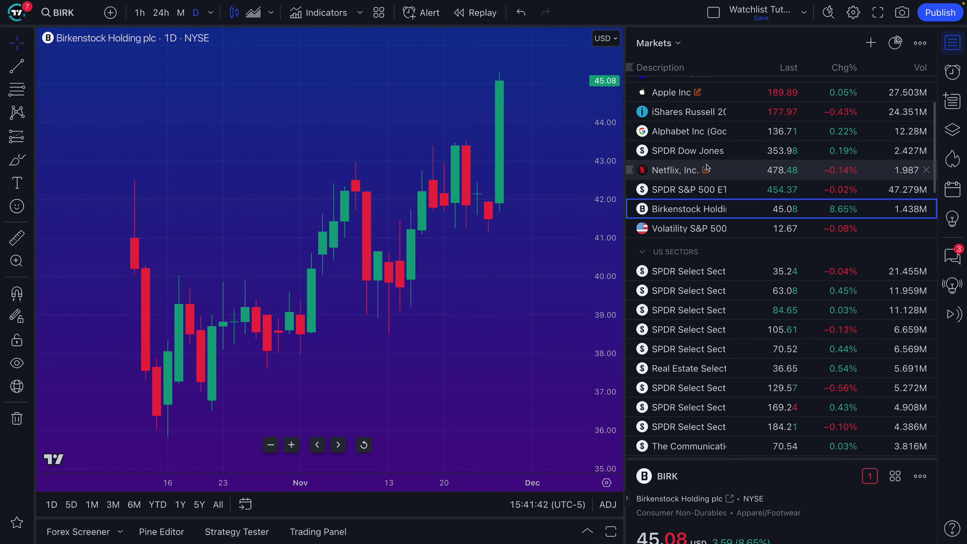
View the SPDR S&P 500 ETF chart from US Equities and return to the Birkenstock chart.
scroll(700, 206, up, 2)
scroll(708, 194, down, 2)
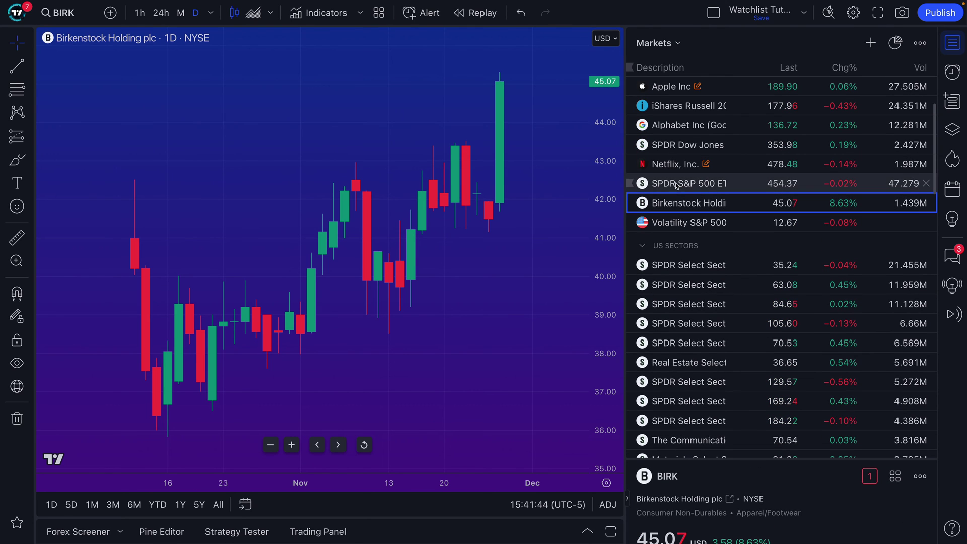
click(710, 188)
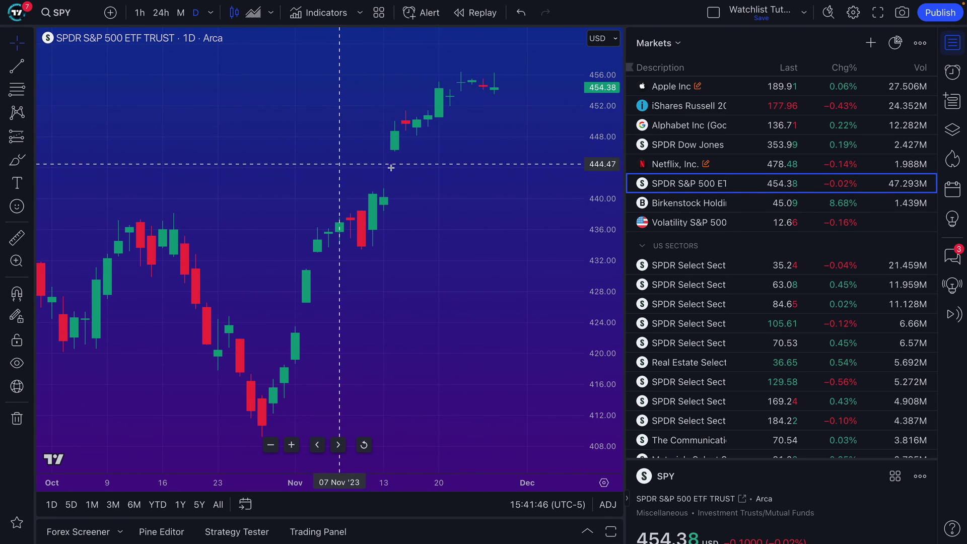
click(766, 203)
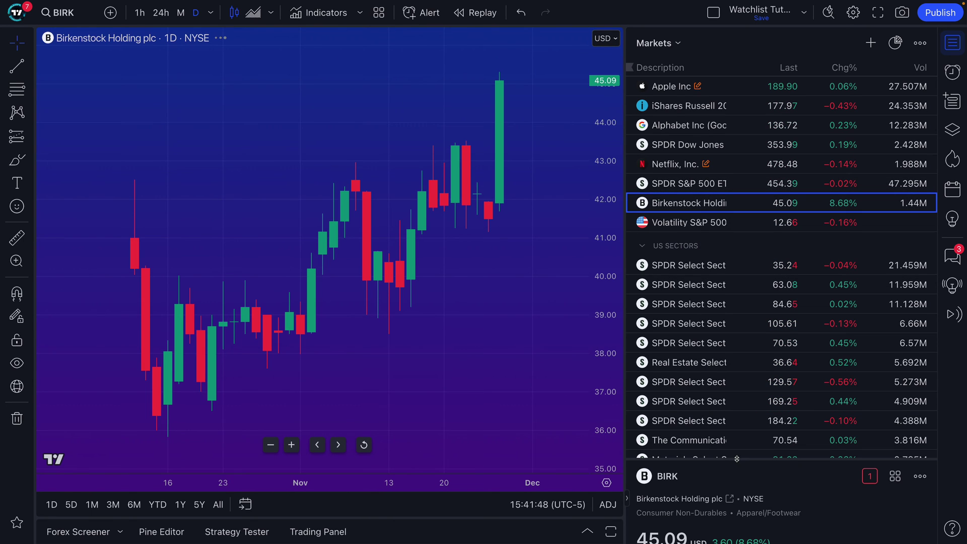
Enlarge the Birkenstock details pane to about half the watchlist height and check the symbol's published ideas.
drag(745, 461, 744, 514)
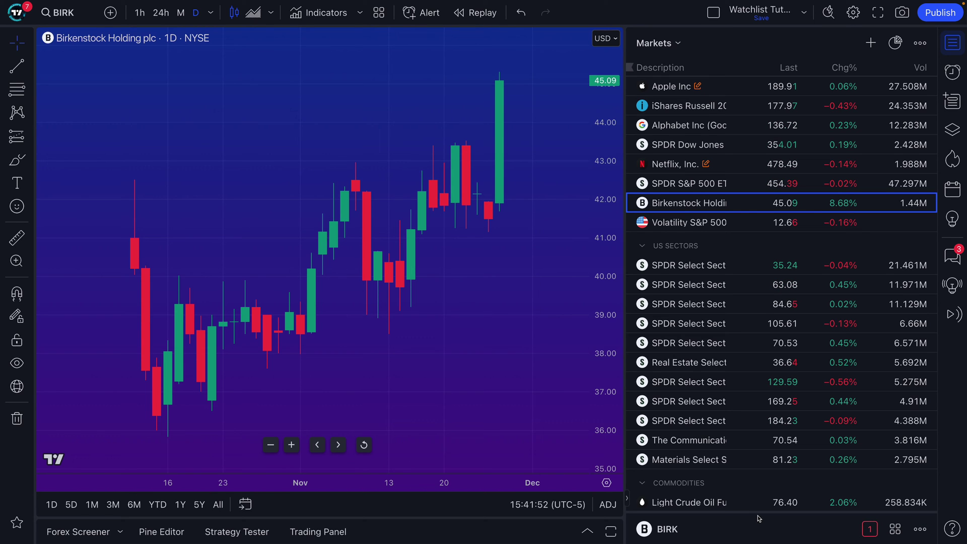
drag(757, 514, 735, 235)
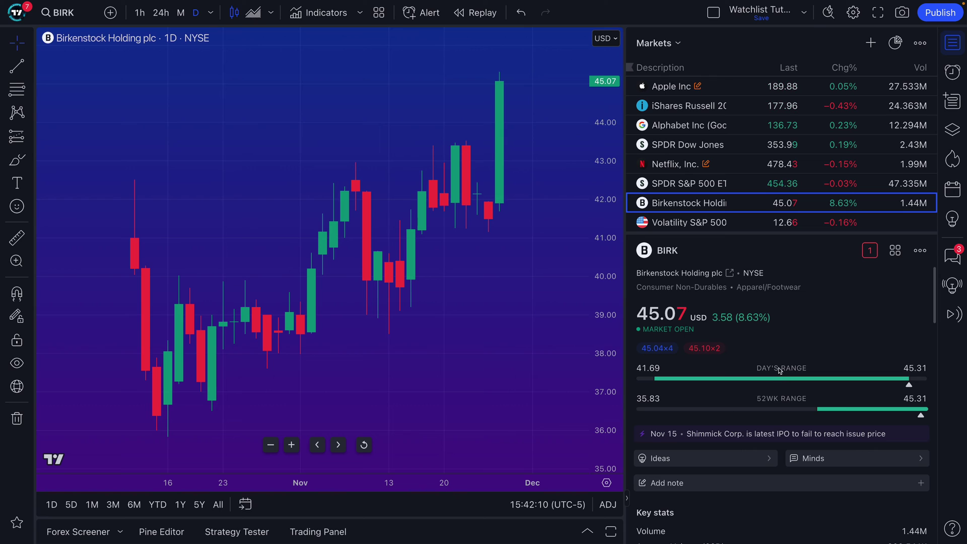
scroll(783, 401, down, 3)
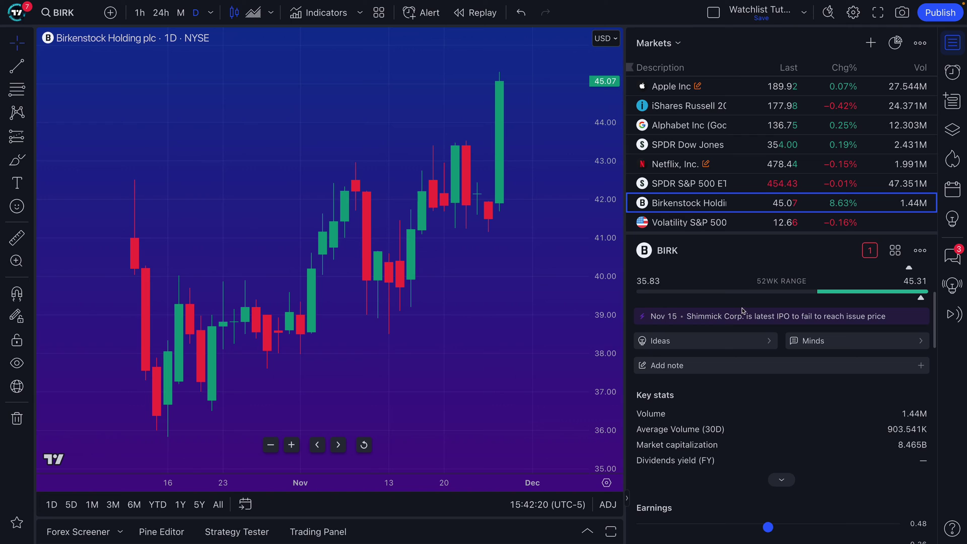
click(731, 346)
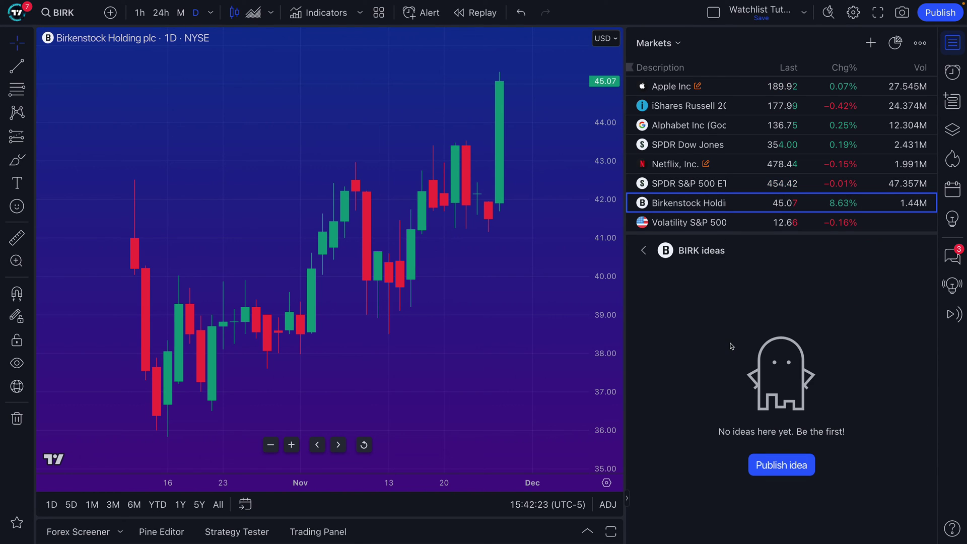
click(641, 251)
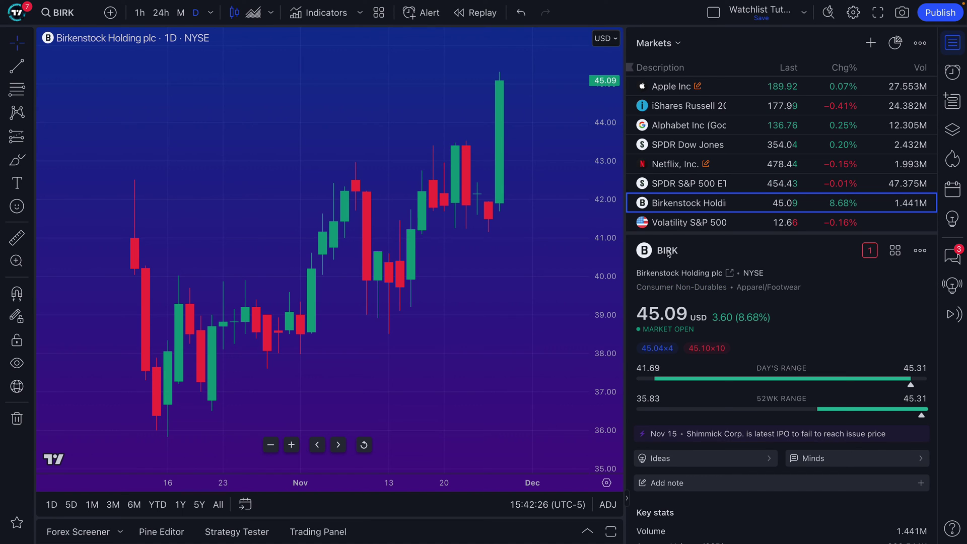
Open the SPDR S&P 500 ETF from the watchlist and view the ideas published for SPY.
click(691, 188)
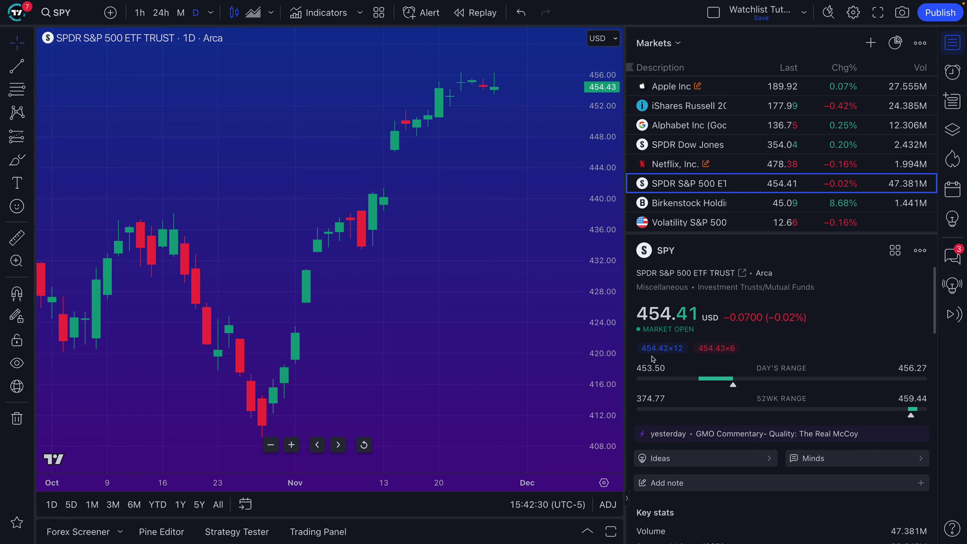
click(683, 459)
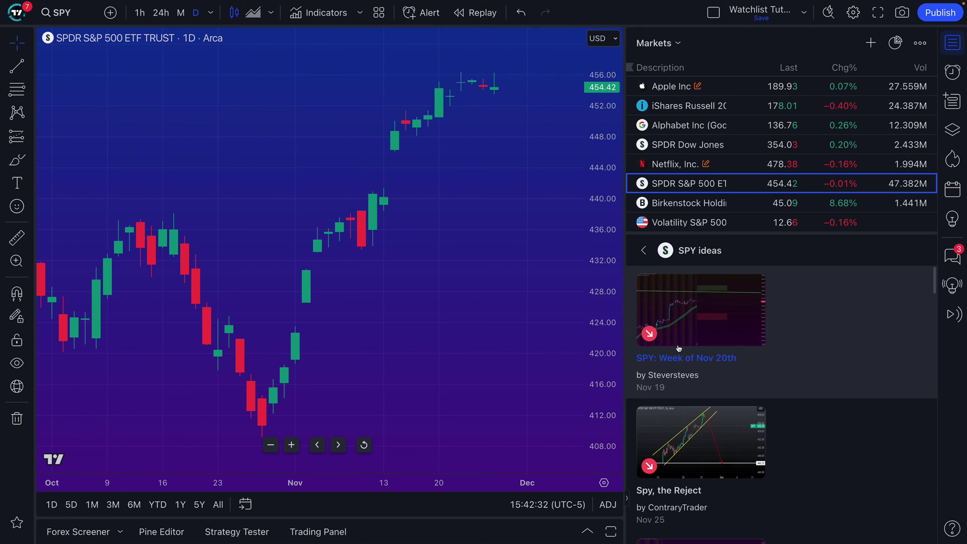
click(643, 250)
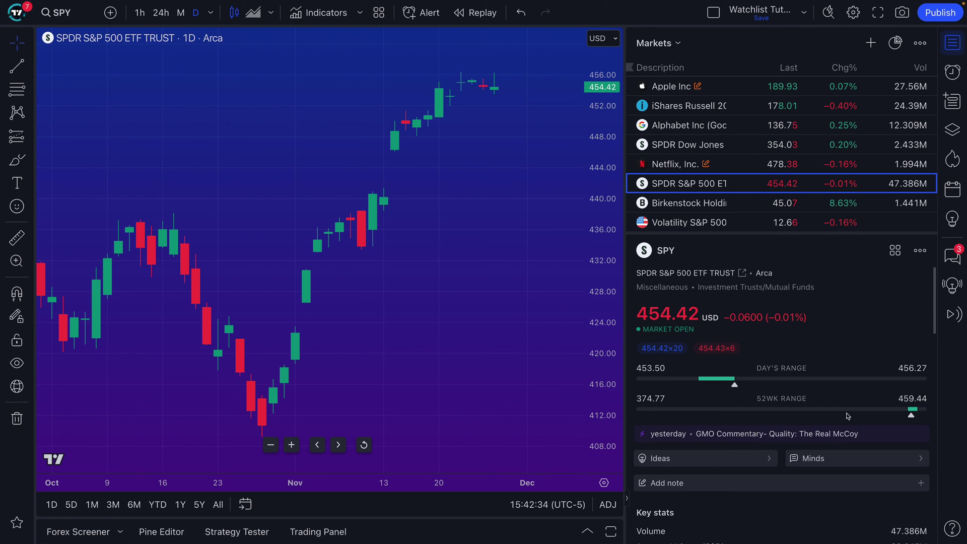
Browse the community Minds posts about SPY and return to its symbol details.
click(847, 459)
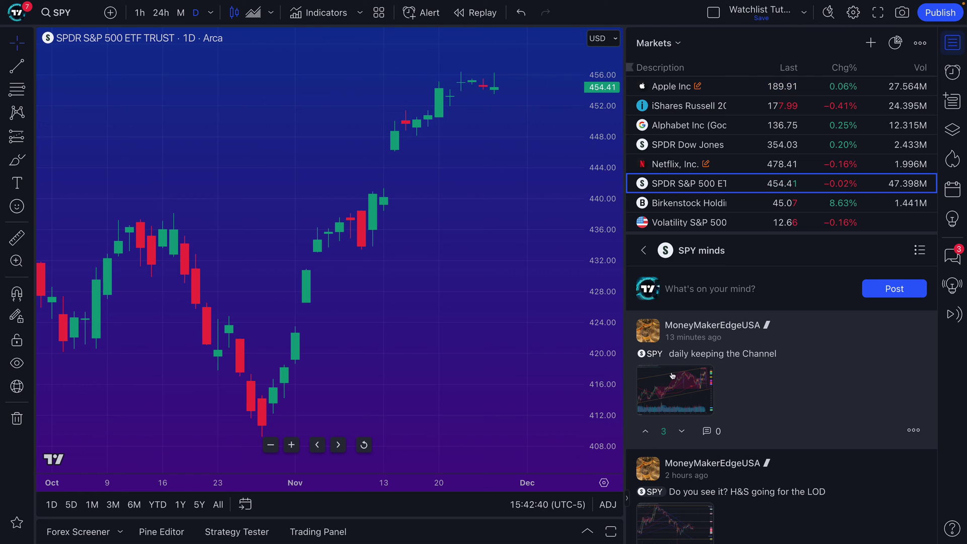
scroll(702, 362, down, 6)
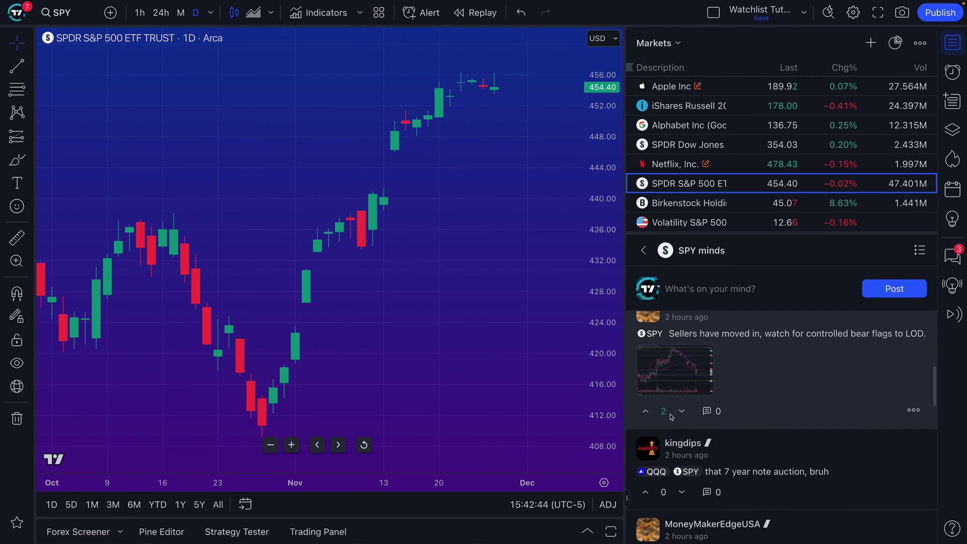
scroll(672, 417, down, 5)
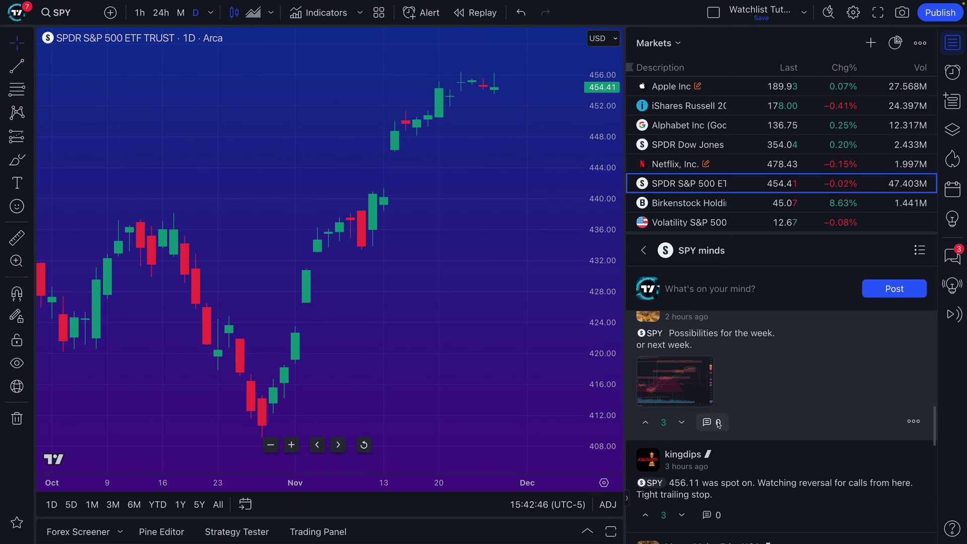
scroll(718, 425, down, 2)
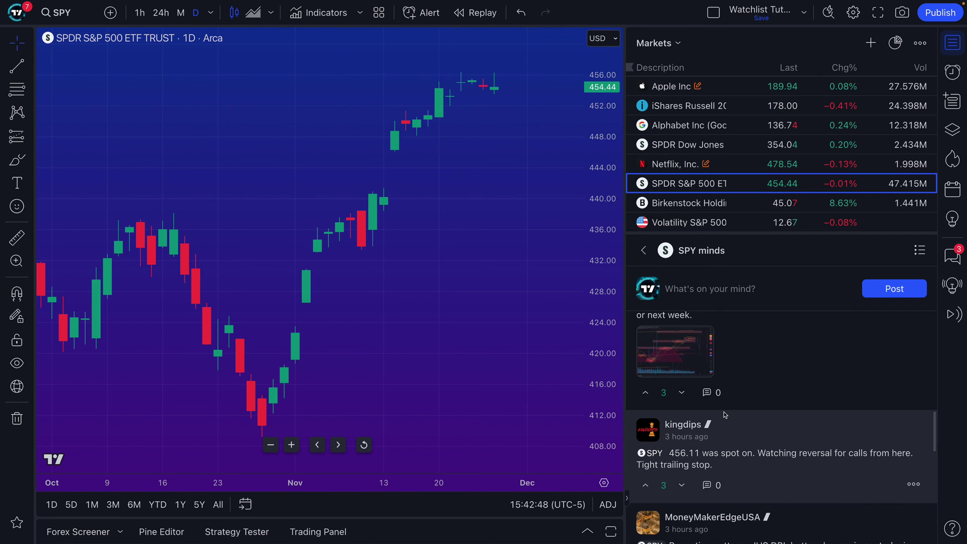
scroll(725, 414, down, 1)
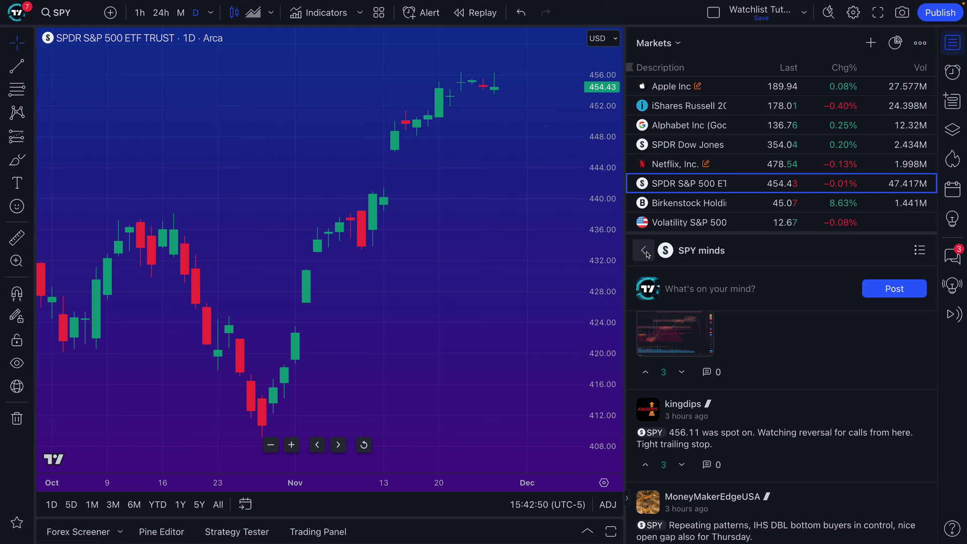
scroll(690, 387, down, 5)
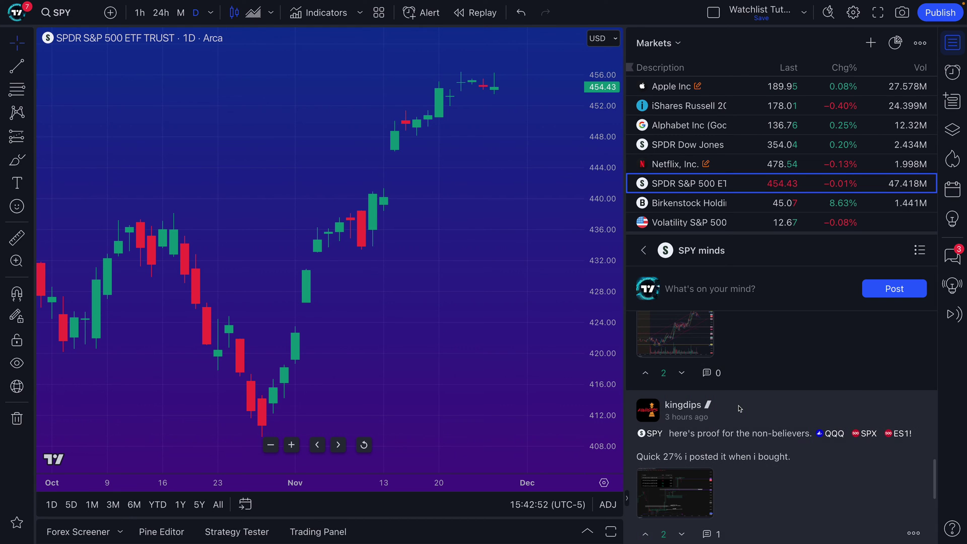
scroll(690, 387, down, 2)
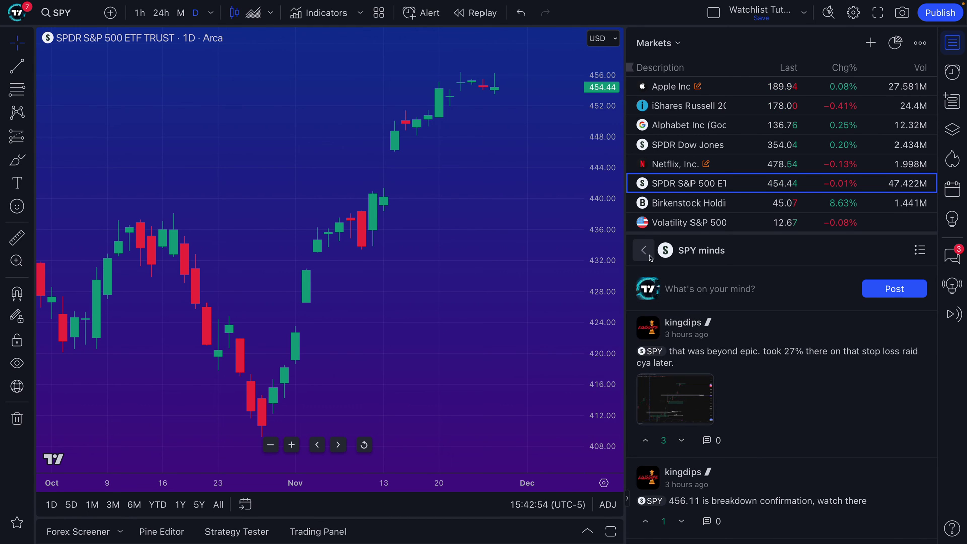
click(647, 253)
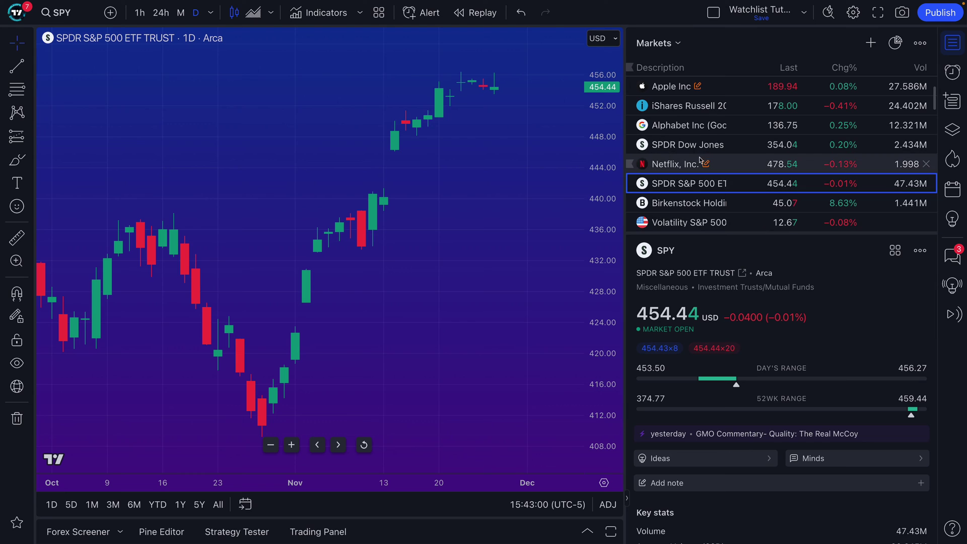
Add the note "This is our note for the SPY ETF! S&P 500" to SPY and return to its details.
click(728, 484)
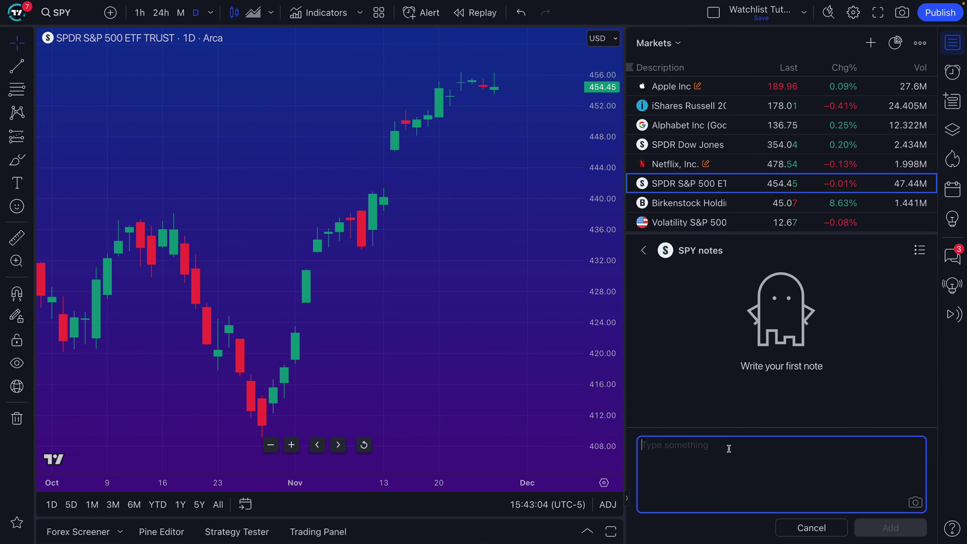
text(This is our no)
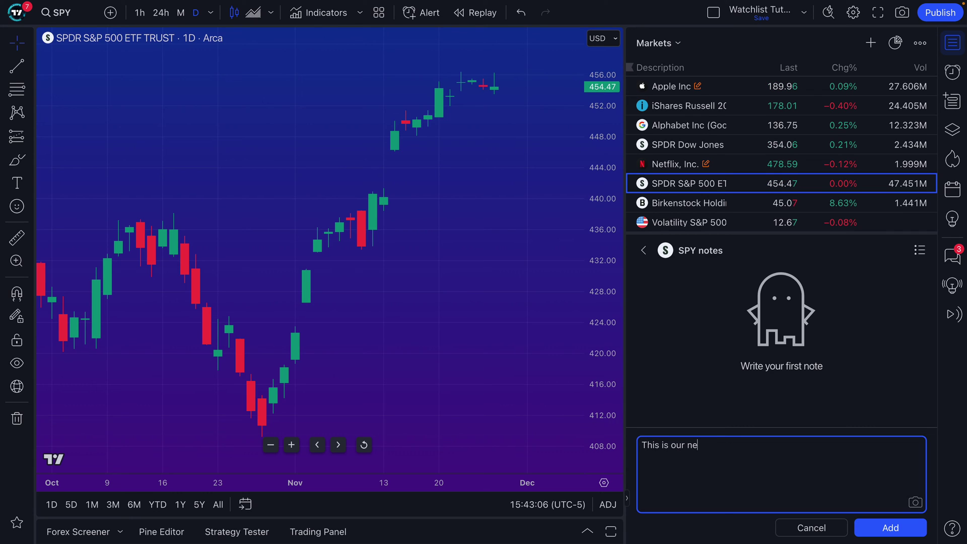
text(te for the SPY)
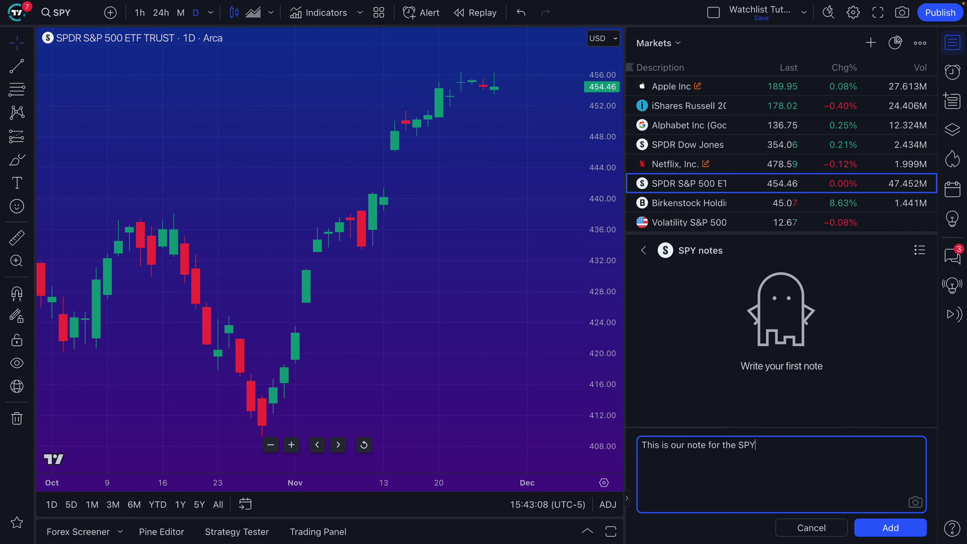
text( ETF! S&P 500)
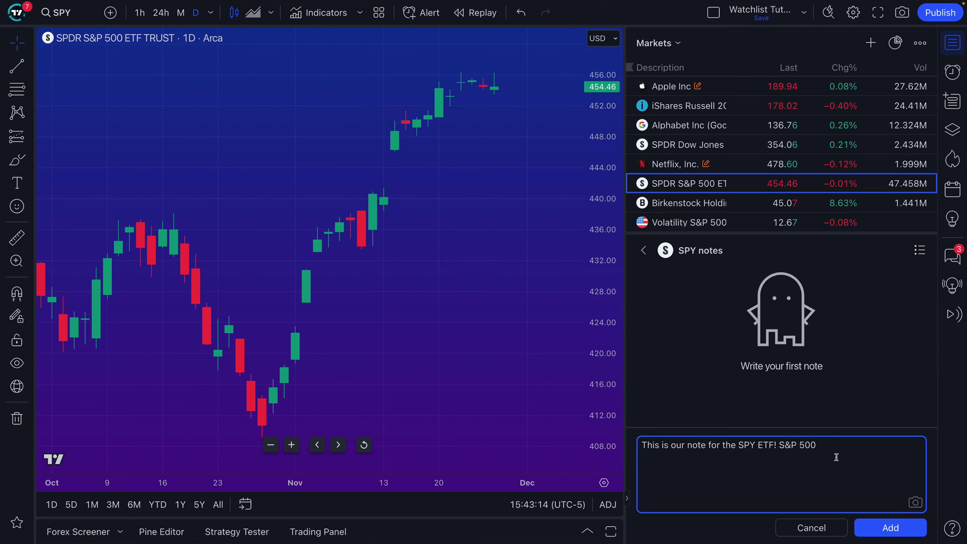
click(891, 528)
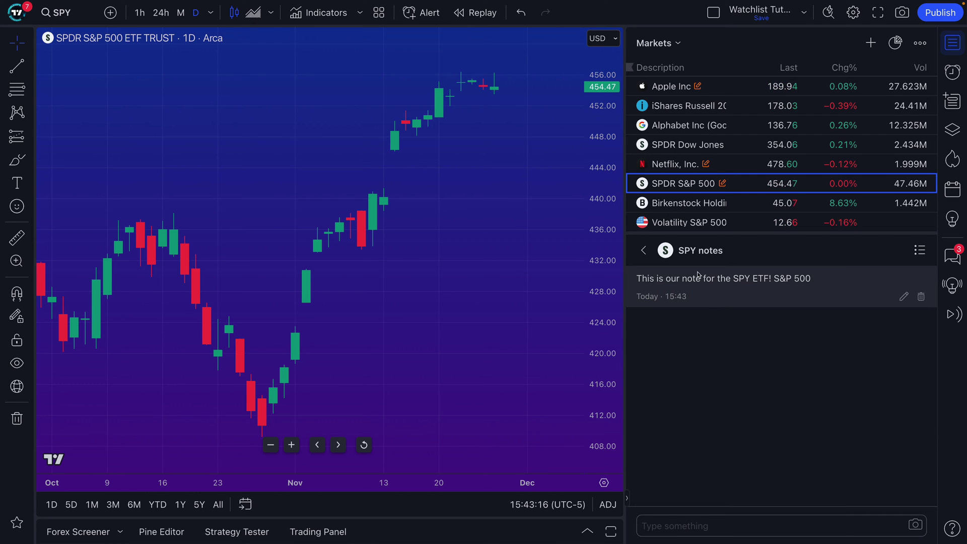
click(643, 251)
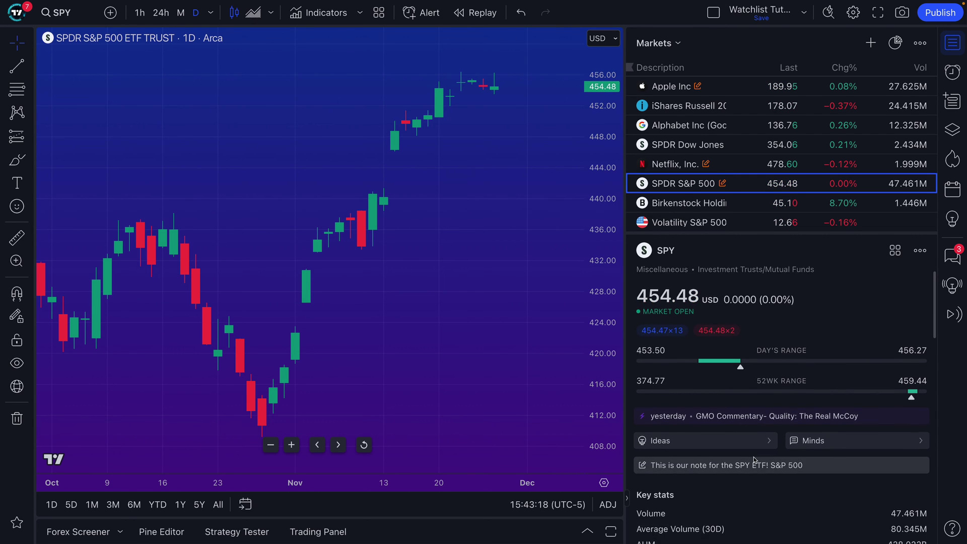
Review SPY's details below the note, expanding the key stats to show the full list.
scroll(761, 449, down, 4)
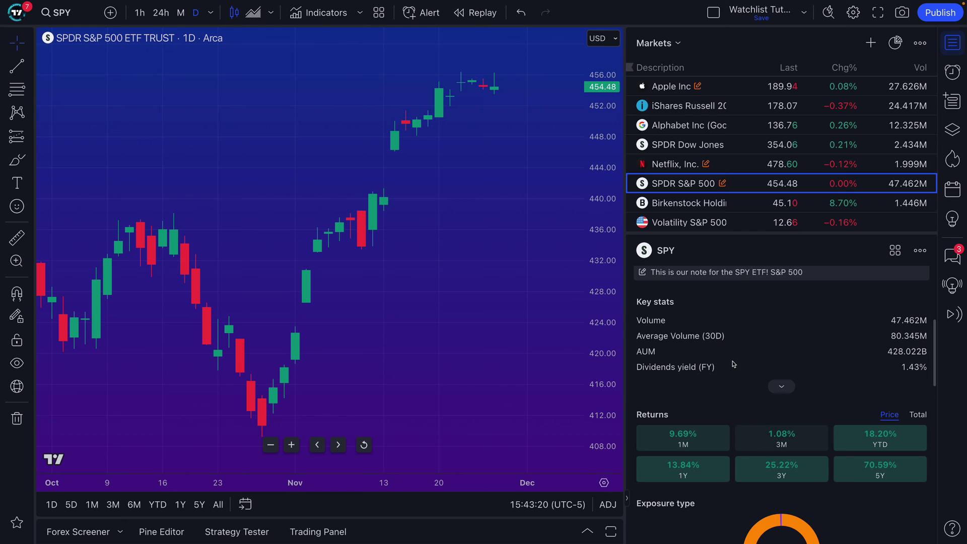
scroll(734, 363, down, 3)
scroll(734, 363, up, 3)
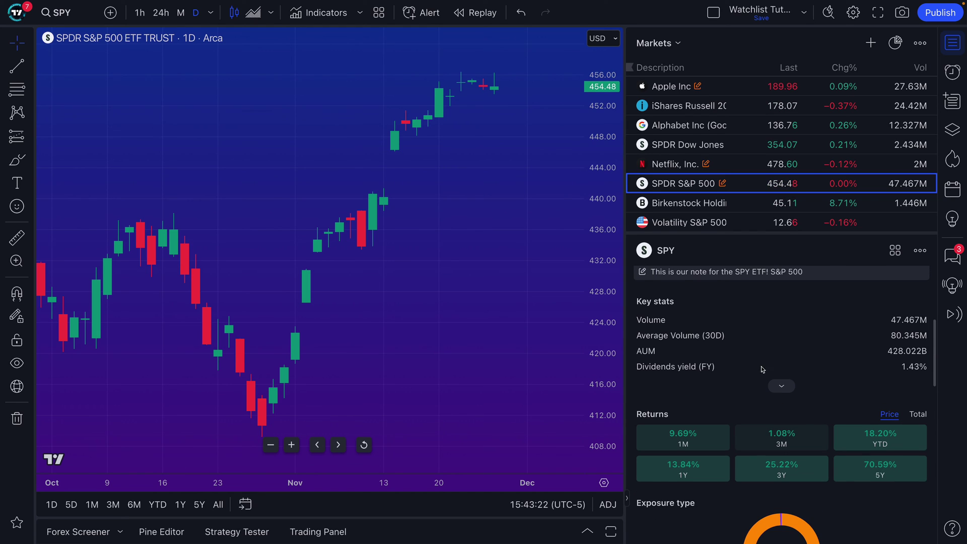
click(781, 387)
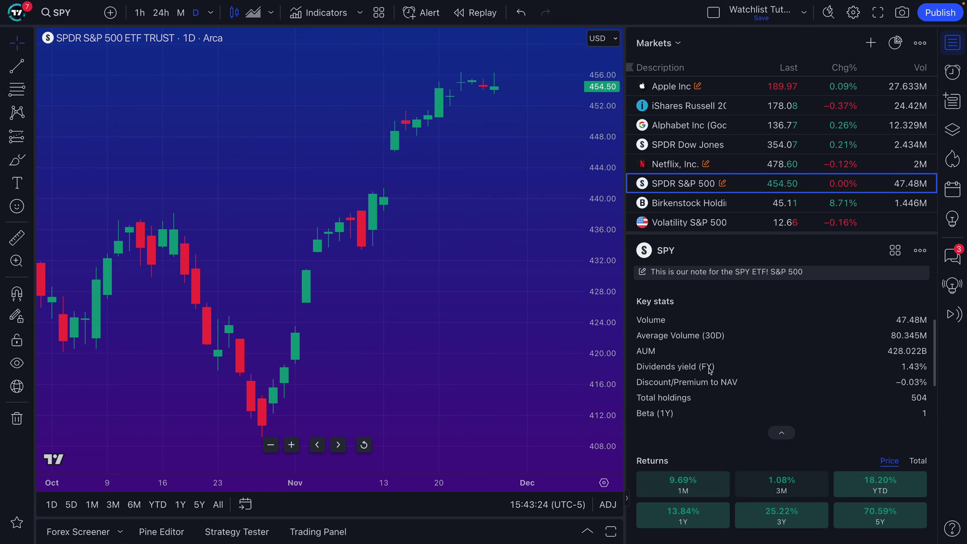
scroll(714, 369, up, 2)
scroll(702, 353, down, 2)
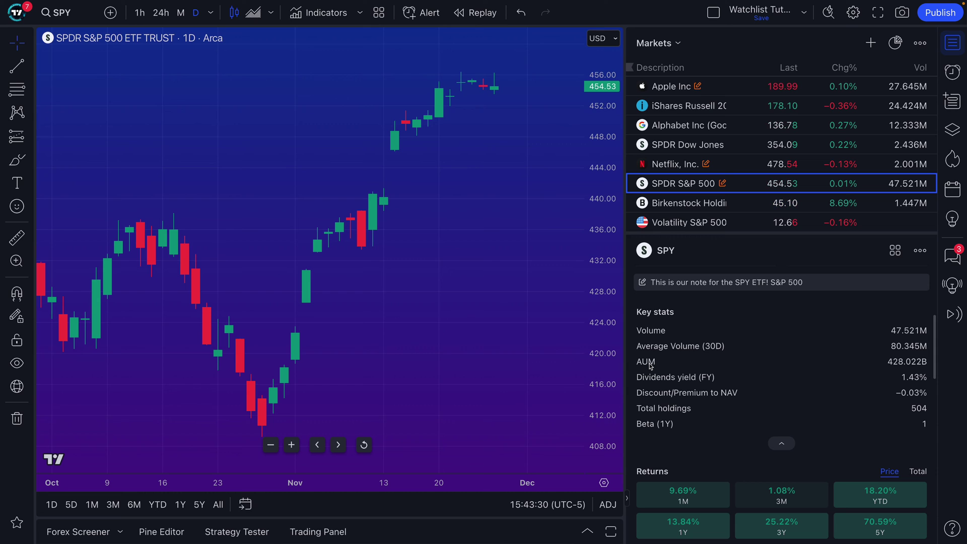
Open Netflix from the Markets watchlist and review its note, key stats, earnings, dividends and income statement.
key(Up)
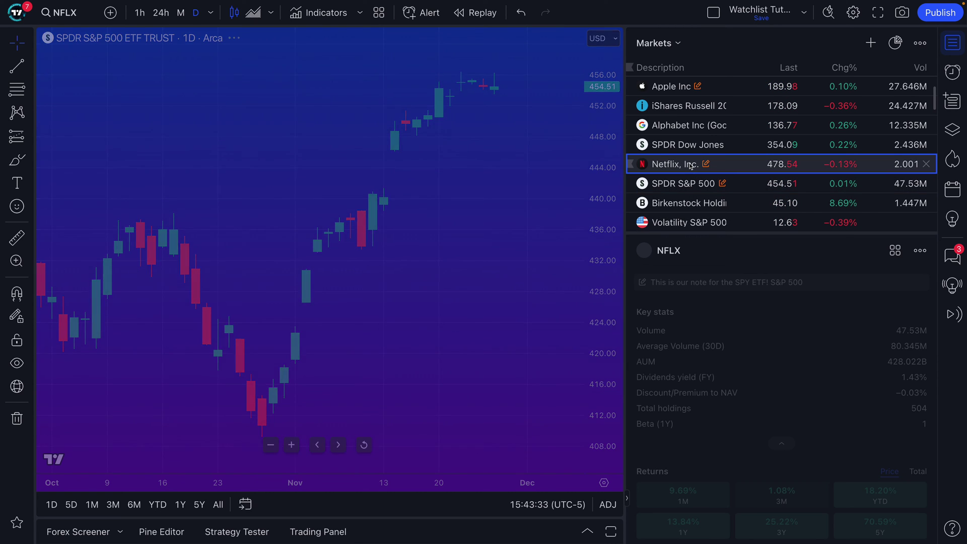
scroll(694, 335, down, 8)
scroll(643, 334, up, 4)
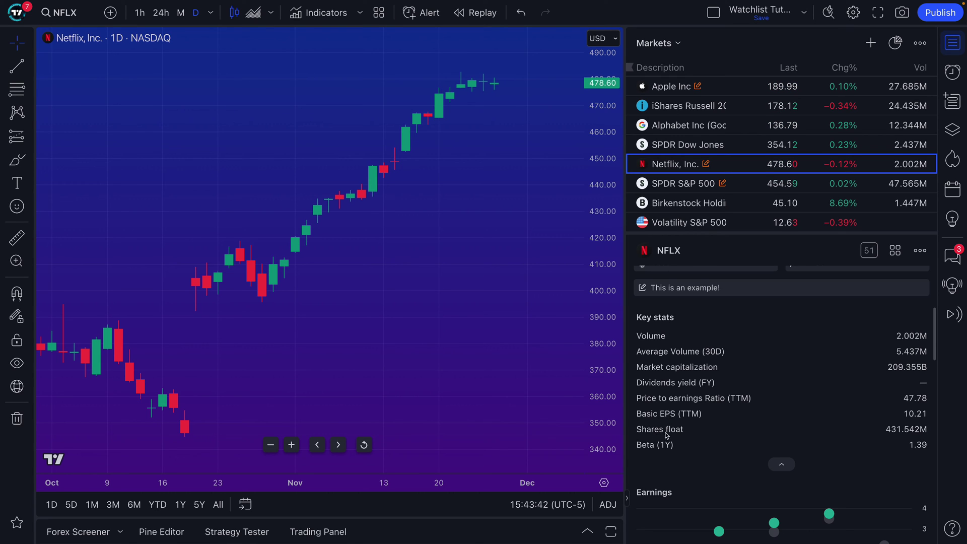
scroll(734, 362, down, 4)
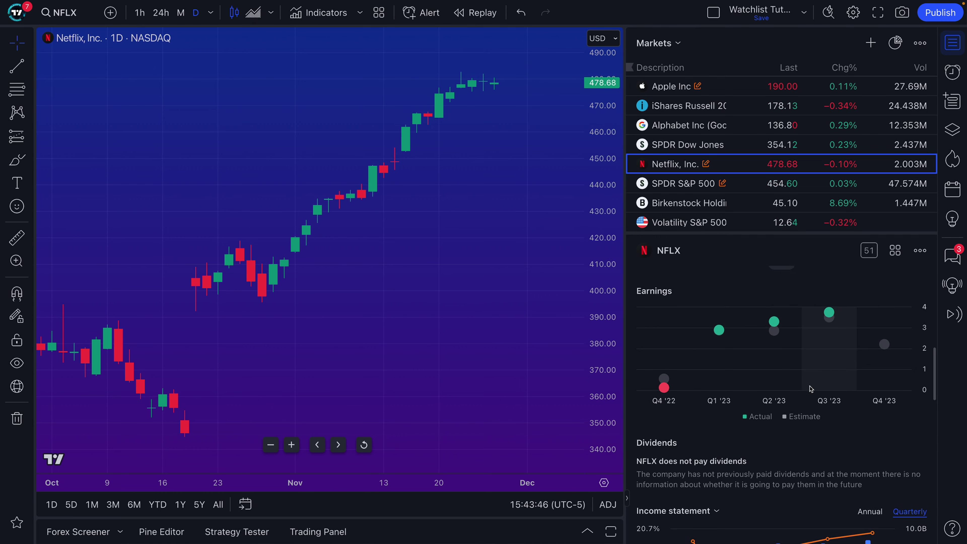
scroll(811, 390, down, 2)
scroll(811, 390, down, 1)
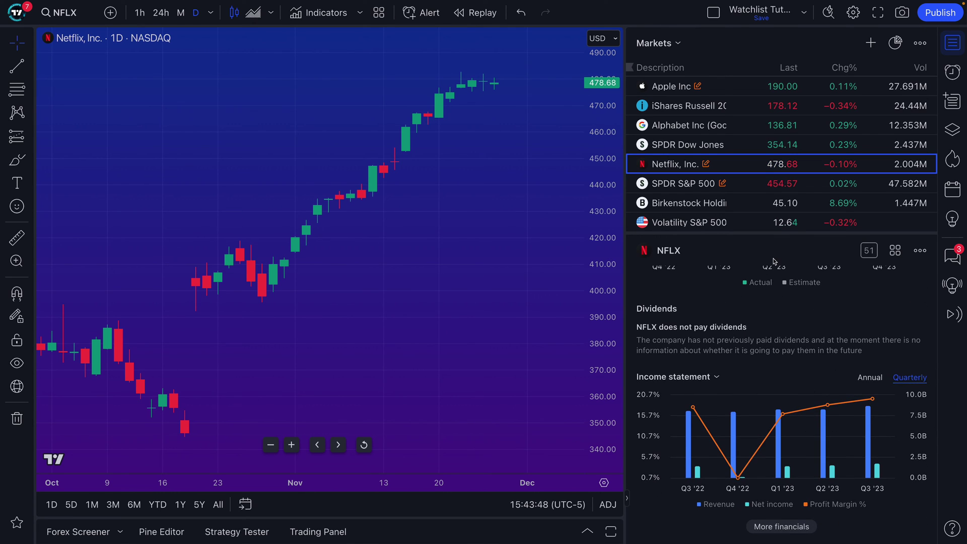
scroll(752, 343, down, 1)
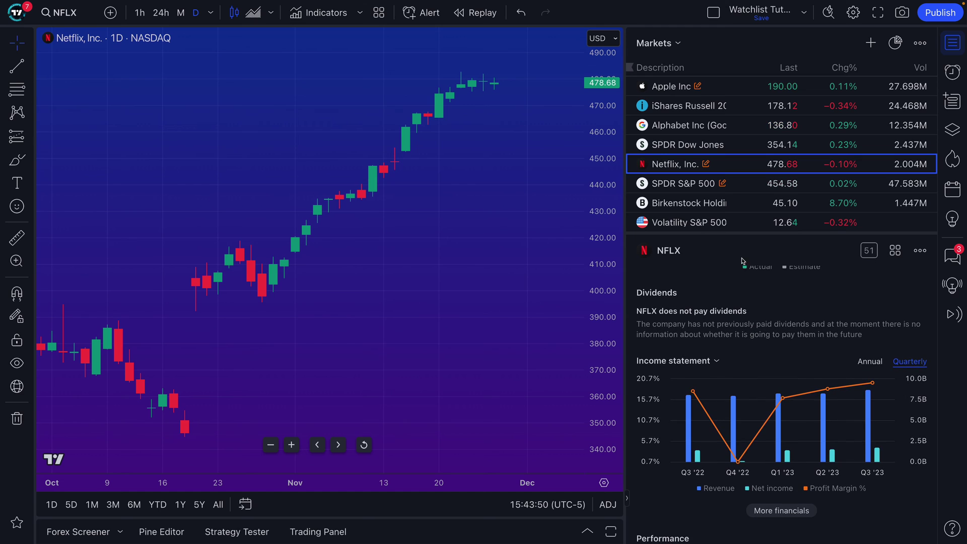
scroll(762, 312, down, 1)
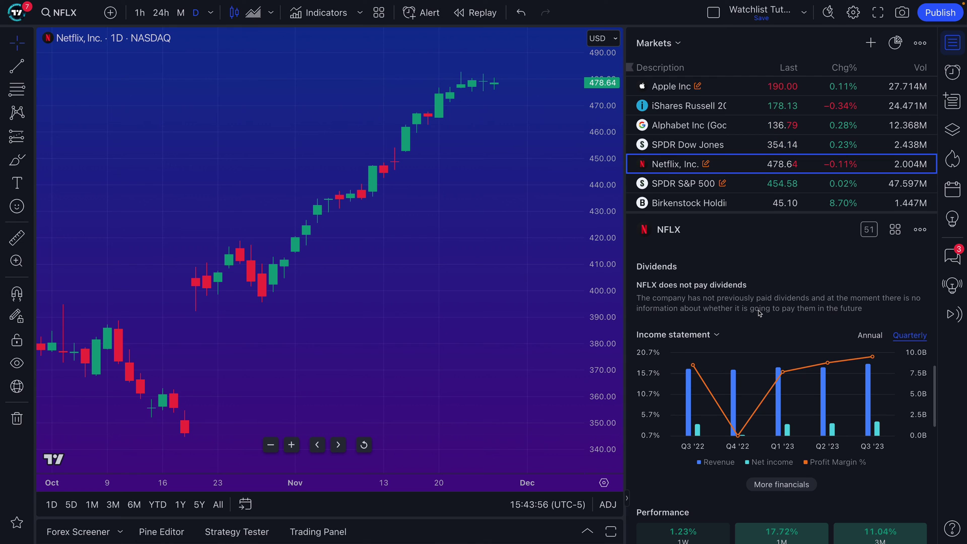
scroll(760, 312, down, 1)
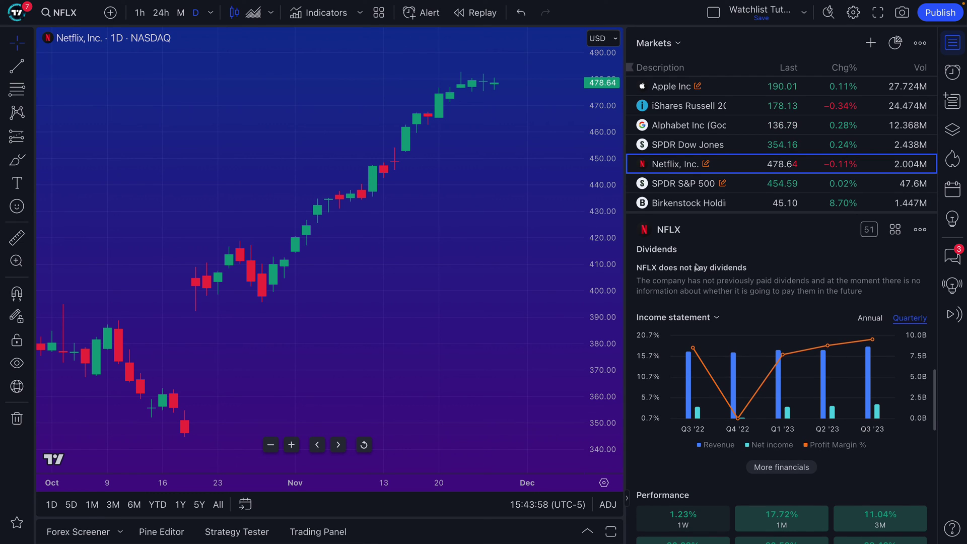
Switch Netflix's quarterly financials chart to the balance sheet, followed by cash flow.
click(684, 319)
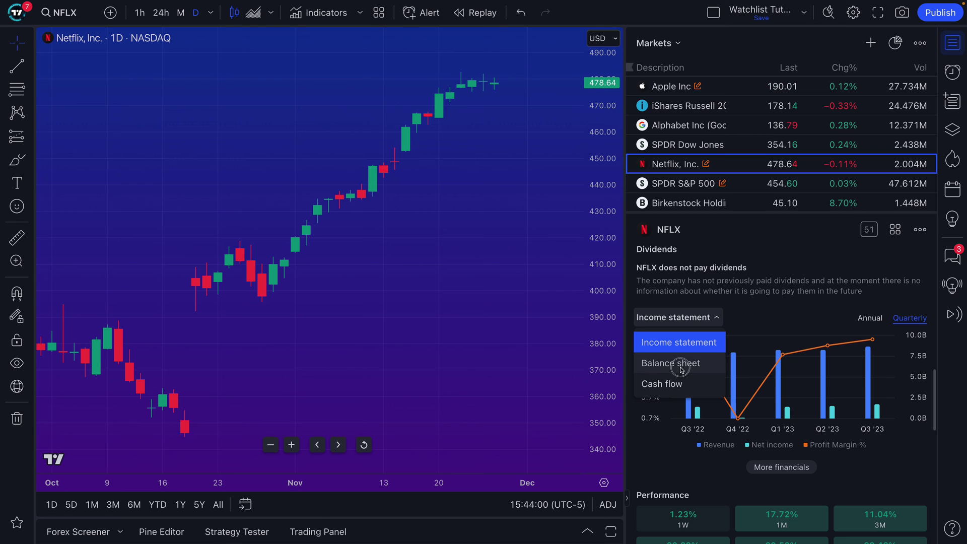
click(678, 364)
click(670, 319)
click(686, 386)
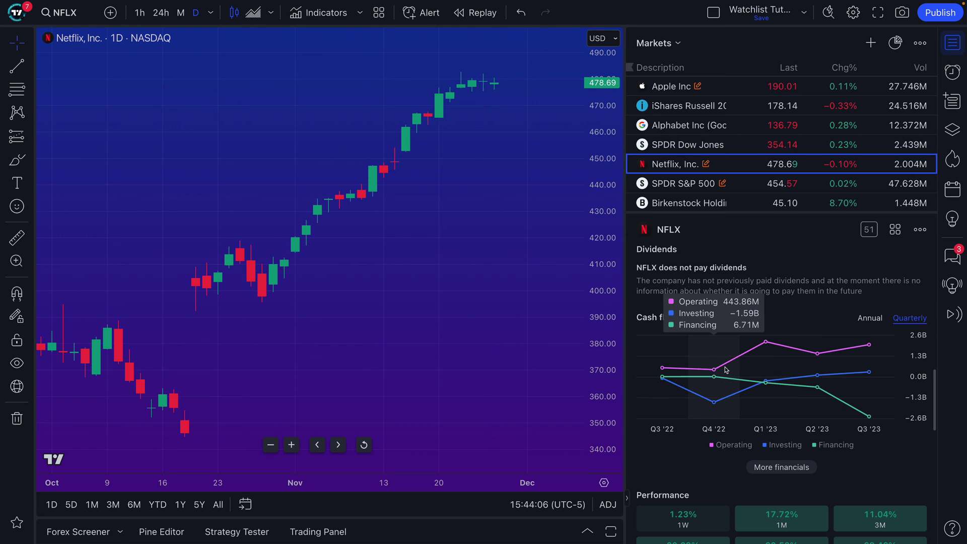
Review Netflix's performance, technicals and analyst rating summaries, and open its full technicals page.
scroll(725, 368, down, 3)
scroll(729, 367, down, 4)
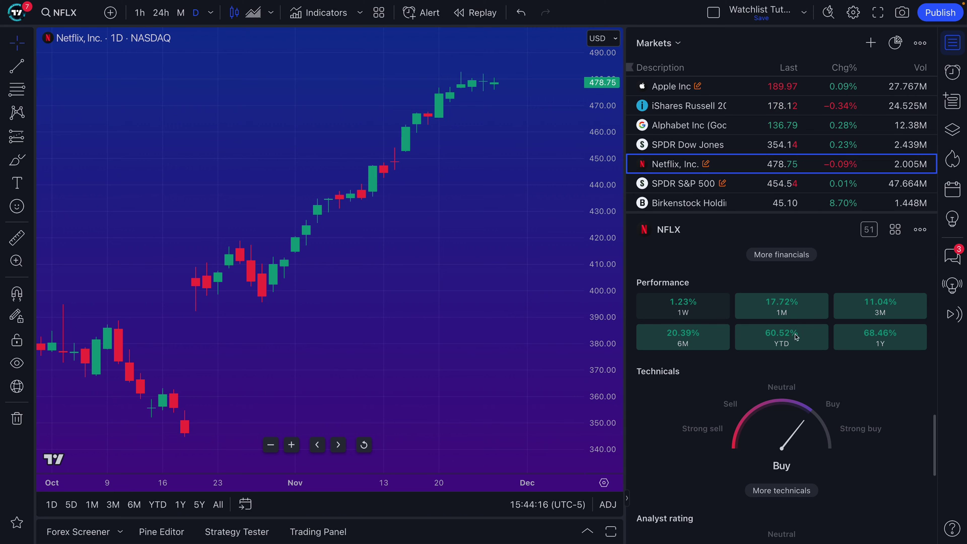
scroll(680, 310, down, 1)
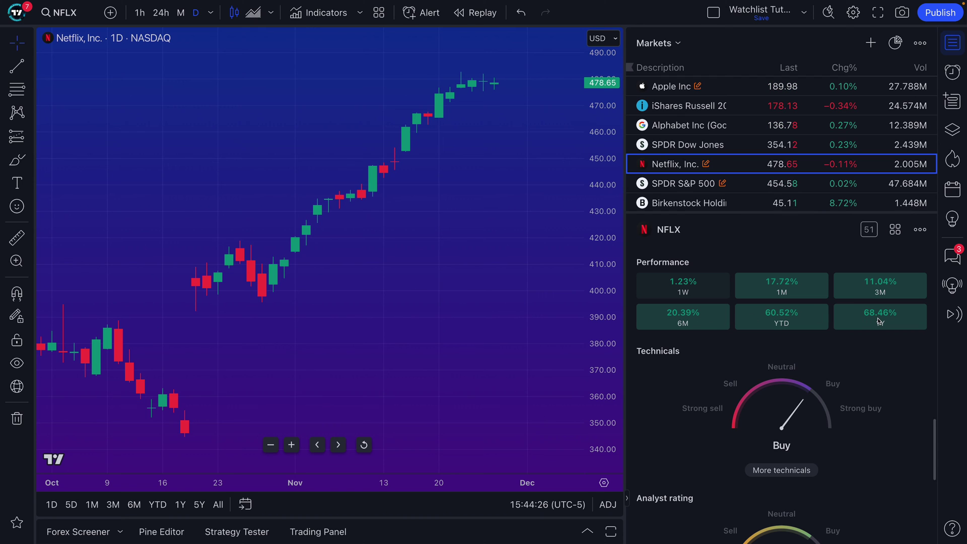
scroll(874, 327, down, 2)
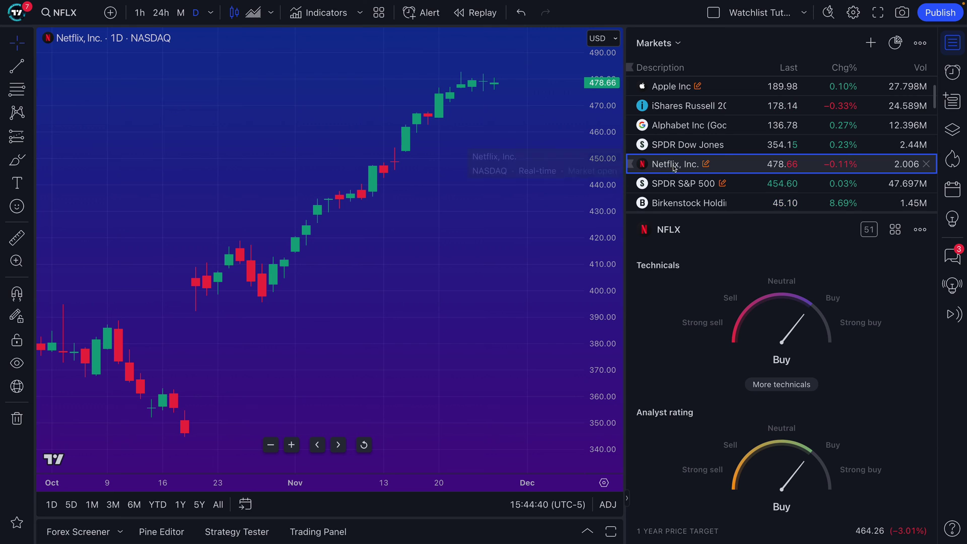
click(776, 388)
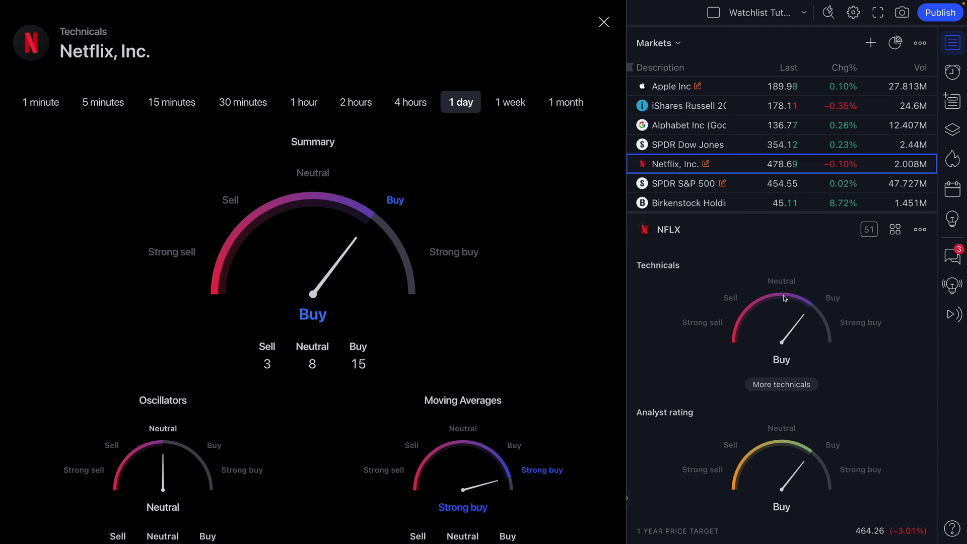
Look over Netflix's 1 day technical summary and compare it with the 1 week and 1 month ratings.
scroll(290, 319, down, 1)
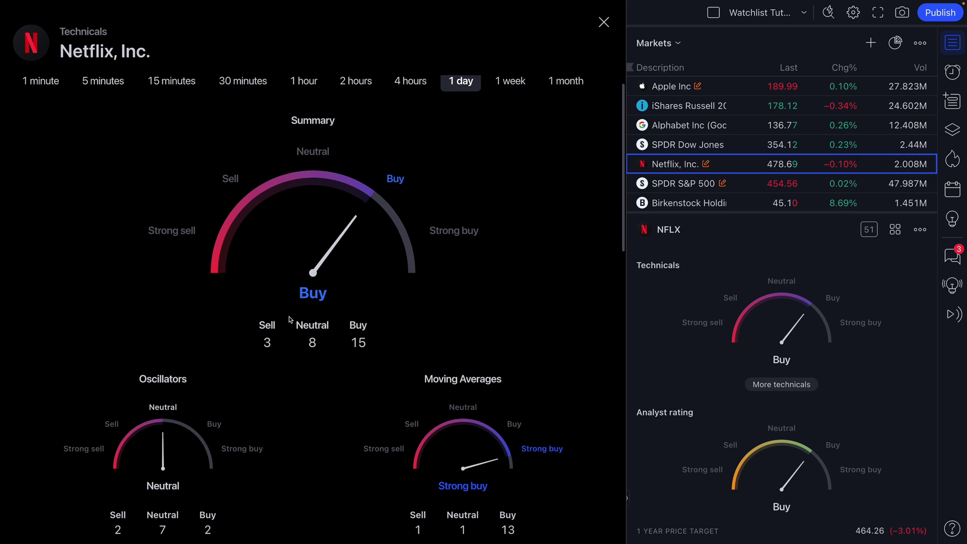
scroll(312, 148, up, 1)
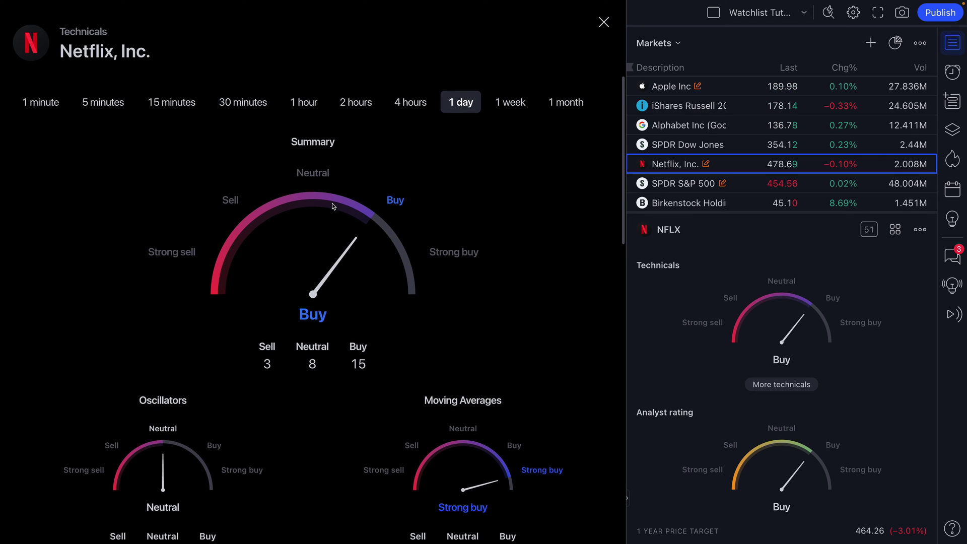
click(533, 103)
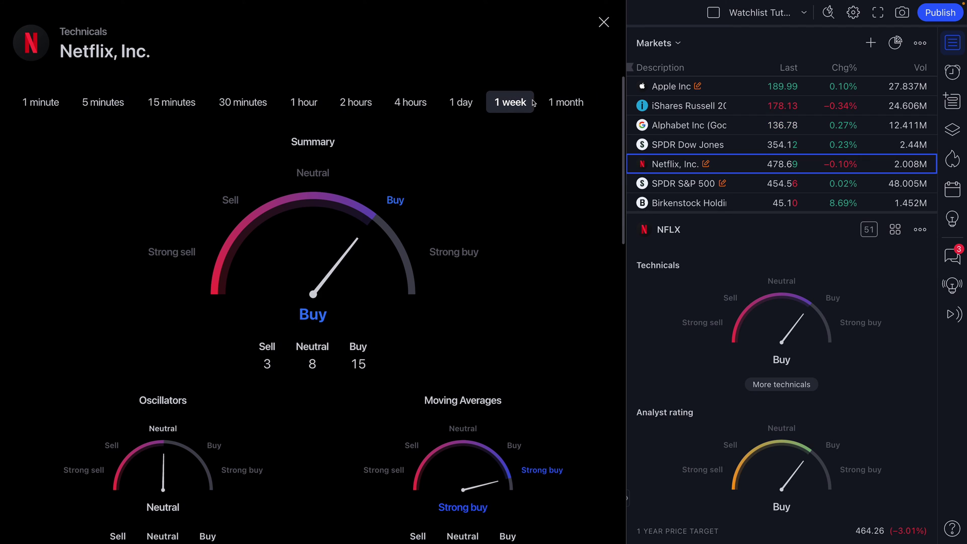
click(562, 104)
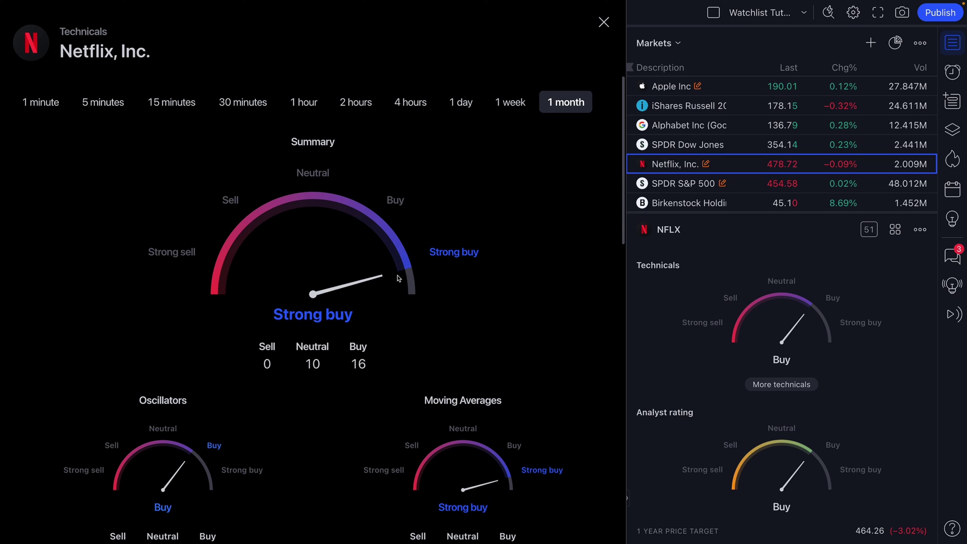
Examine the 1 month oscillators, moving averages and pivots tables, returning to the technical summary.
scroll(393, 278, down, 1)
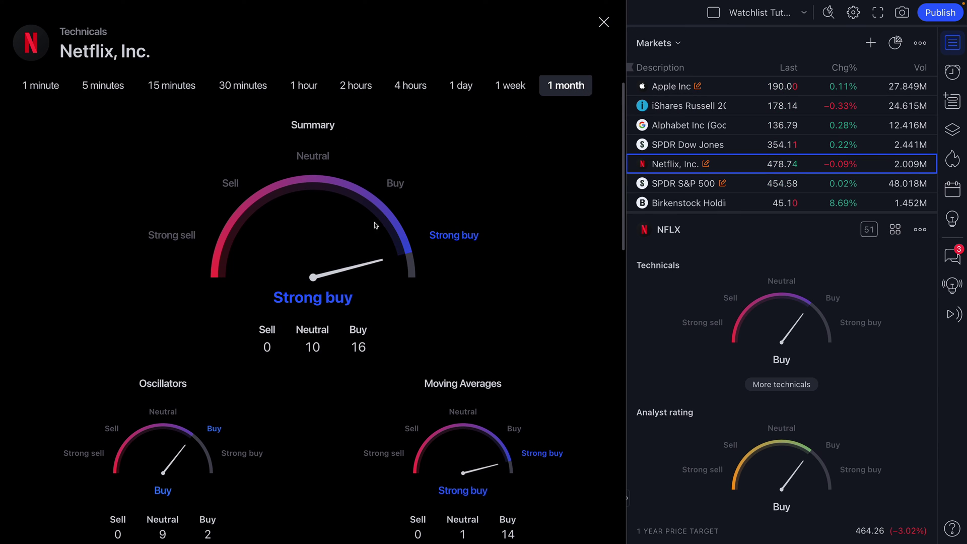
scroll(398, 260, down, 3)
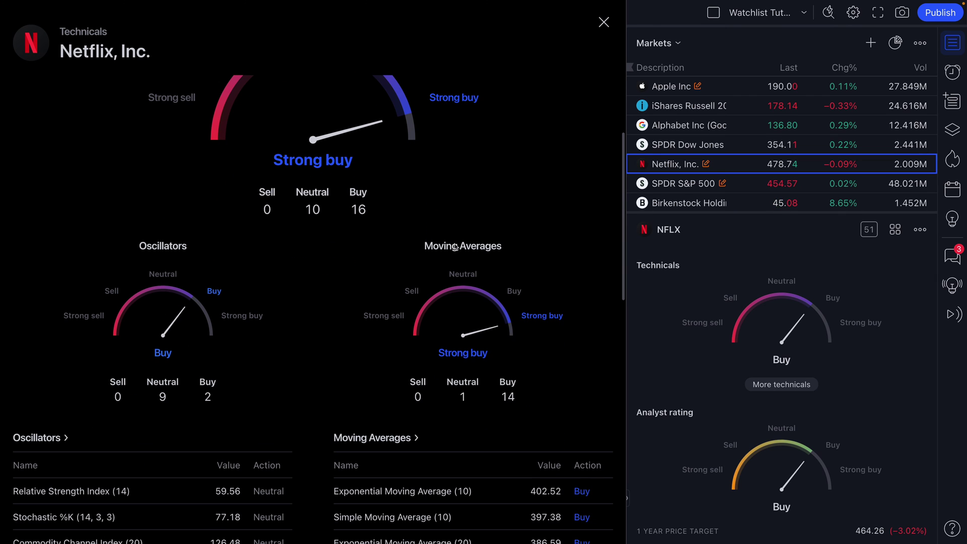
scroll(452, 264, down, 4)
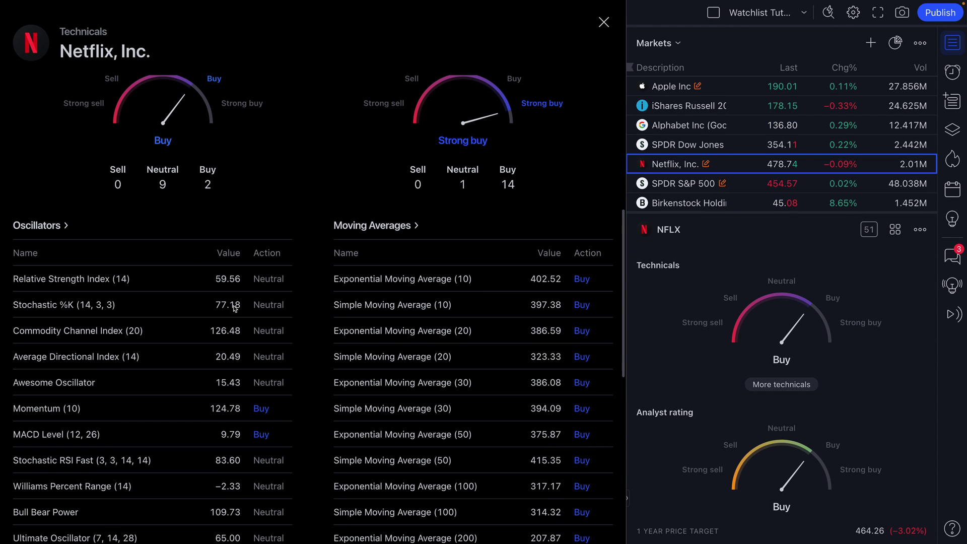
scroll(552, 241, down, 2)
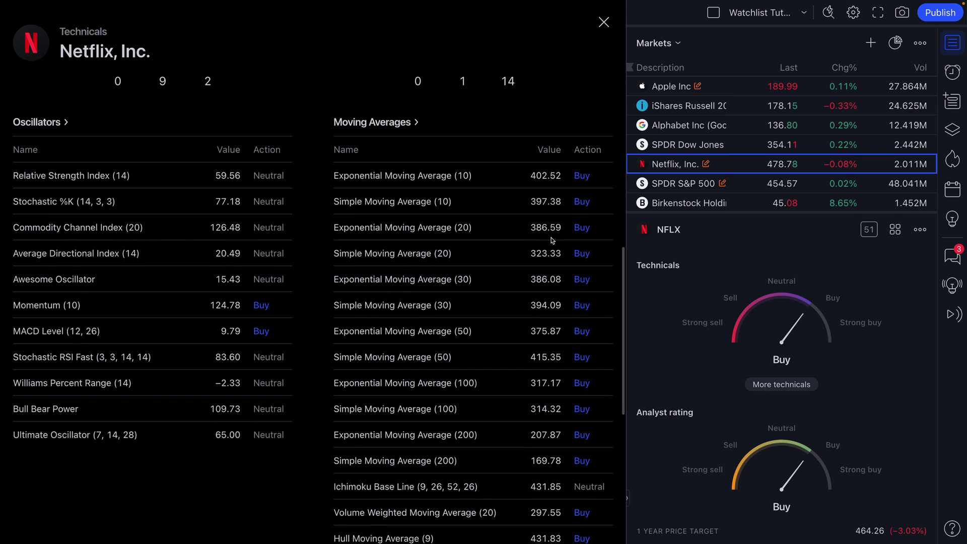
scroll(448, 281, down, 7)
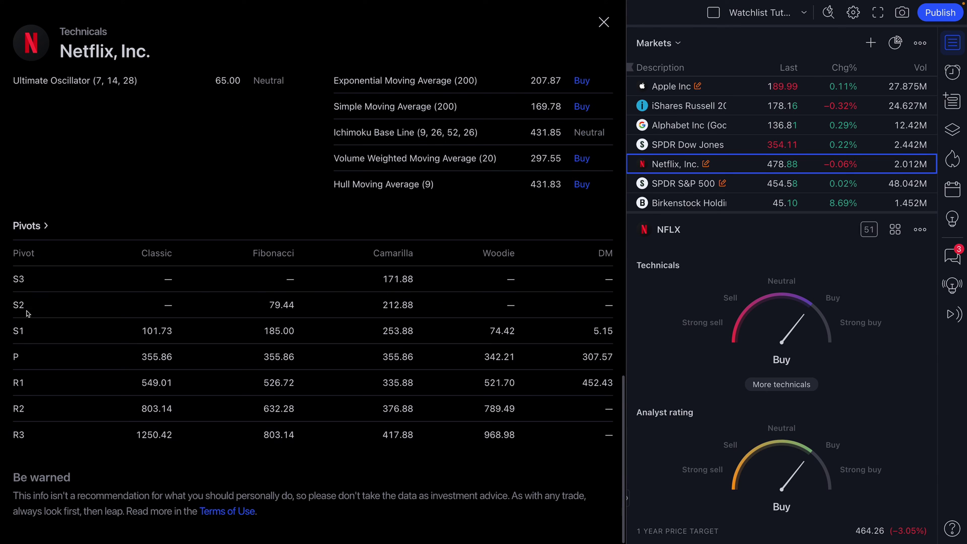
scroll(169, 365, up, 13)
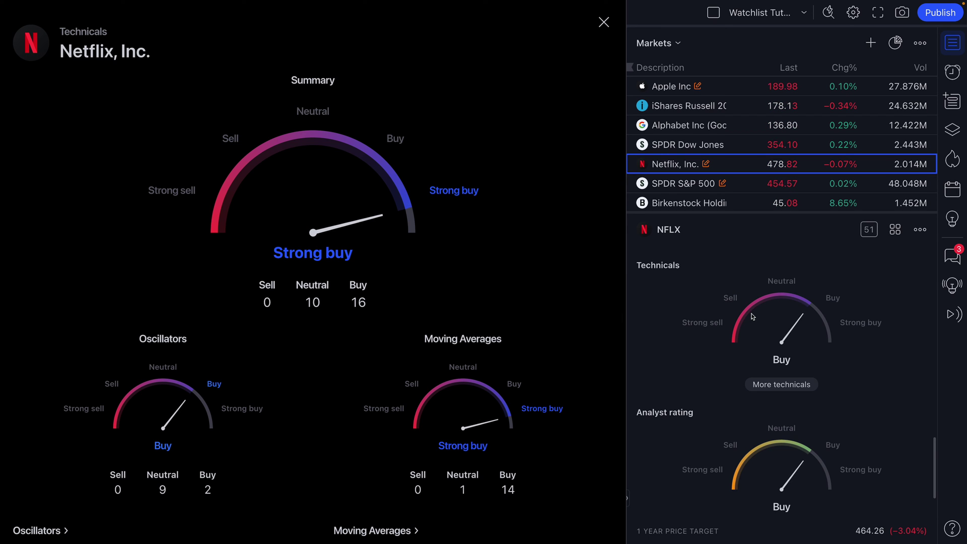
Find the analyst rating in Netflix's symbol details and open the full forecast with its 1 year price target.
scroll(754, 315, down, 2)
scroll(755, 315, down, 2)
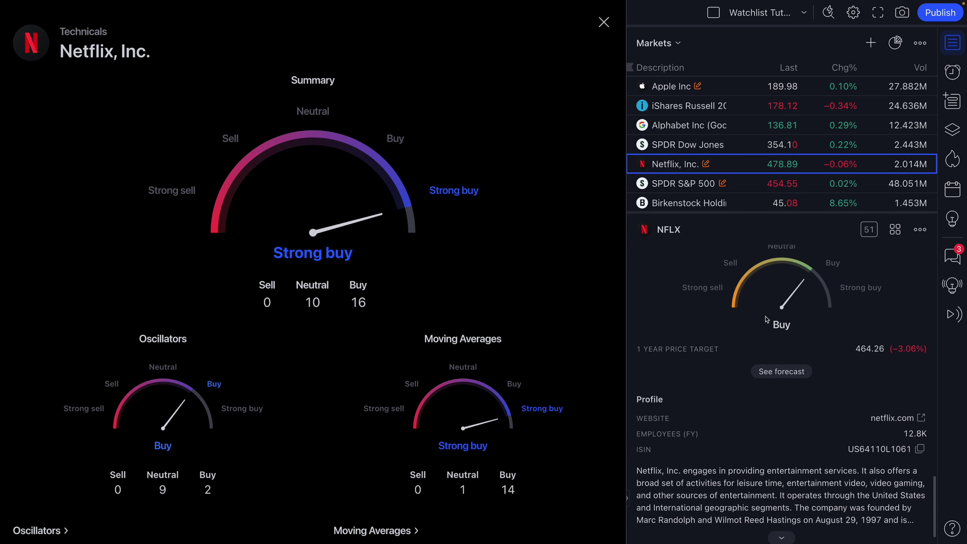
scroll(765, 320, up, 1)
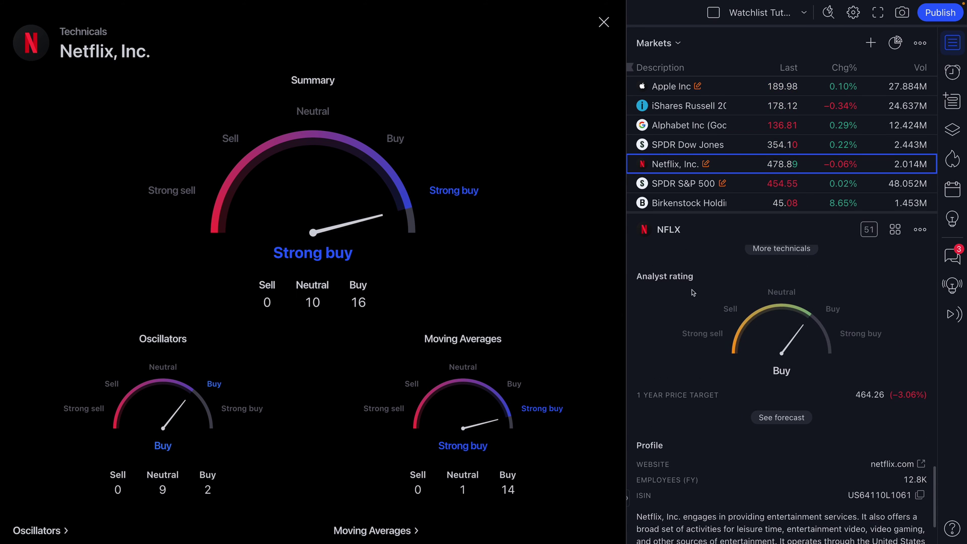
click(798, 422)
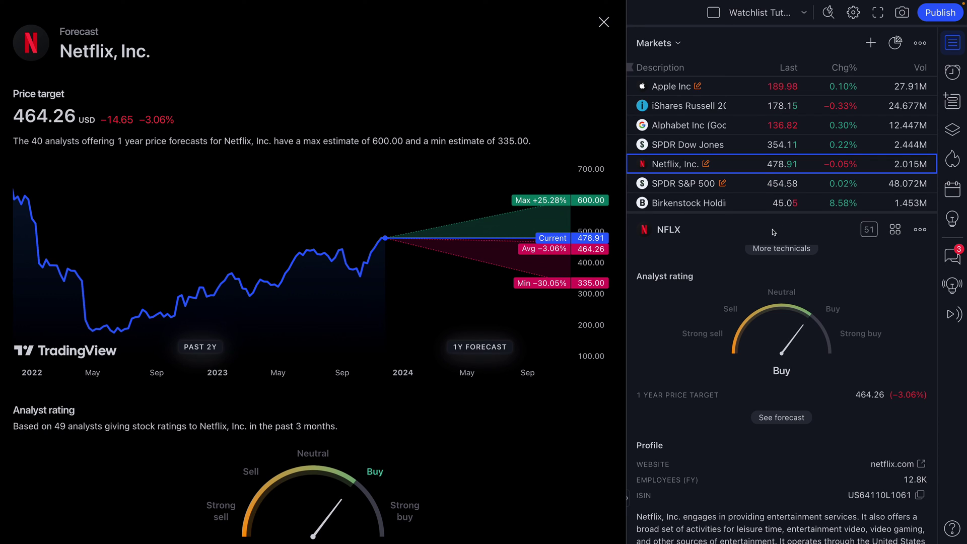
scroll(766, 359, down, 1)
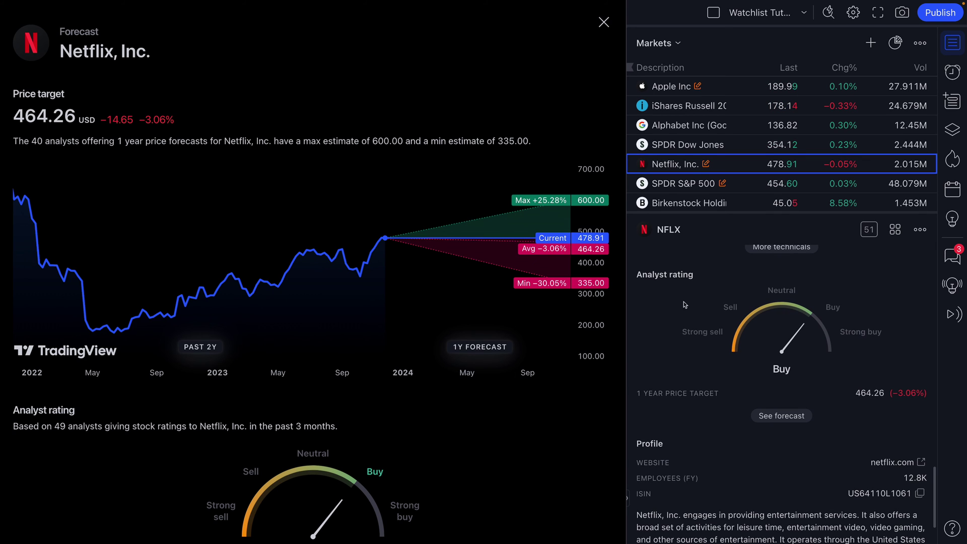
scroll(682, 303, up, 3)
scroll(770, 364, down, 3)
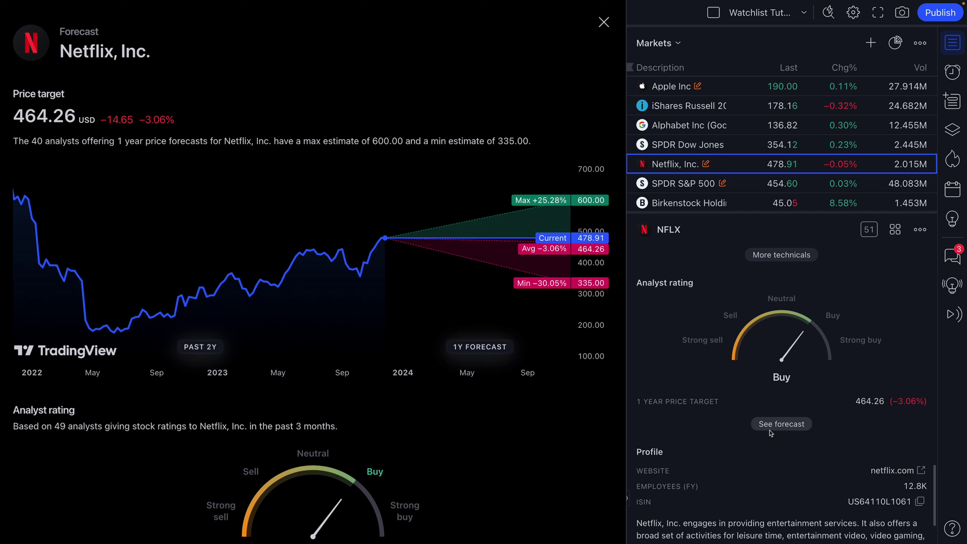
Examine the forecast's analyst rating breakdown and inspect the reported and estimated values in the quarterly EPS chart.
scroll(346, 364, down, 4)
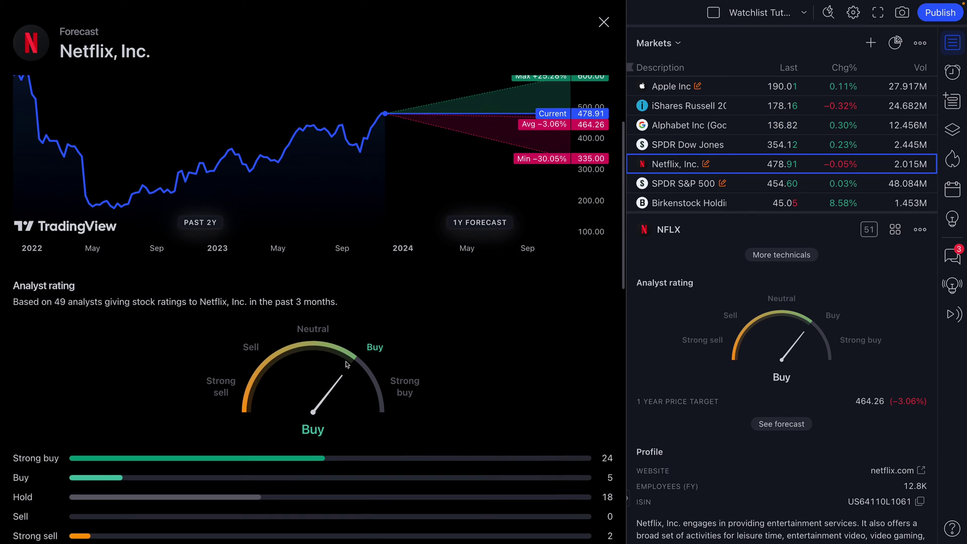
scroll(346, 364, down, 2)
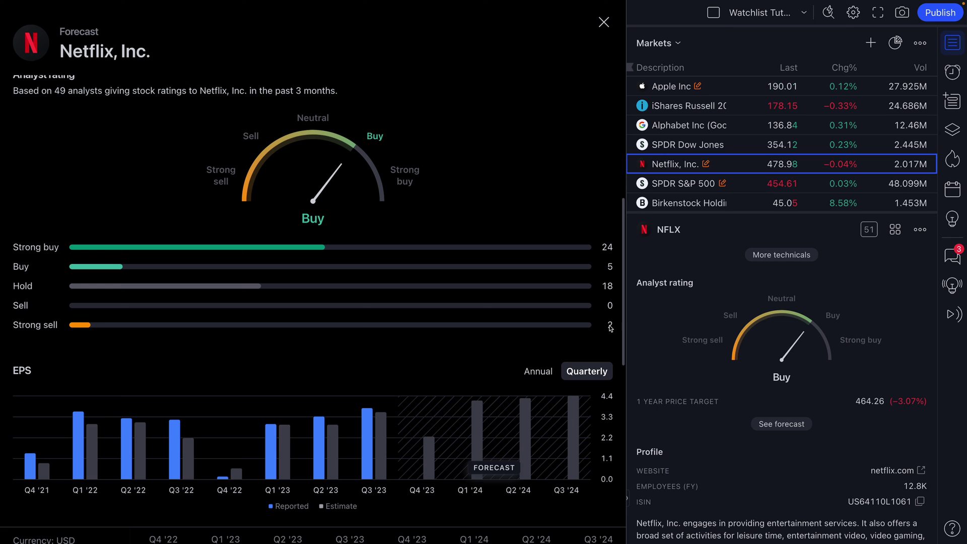
scroll(866, 342, up, 5)
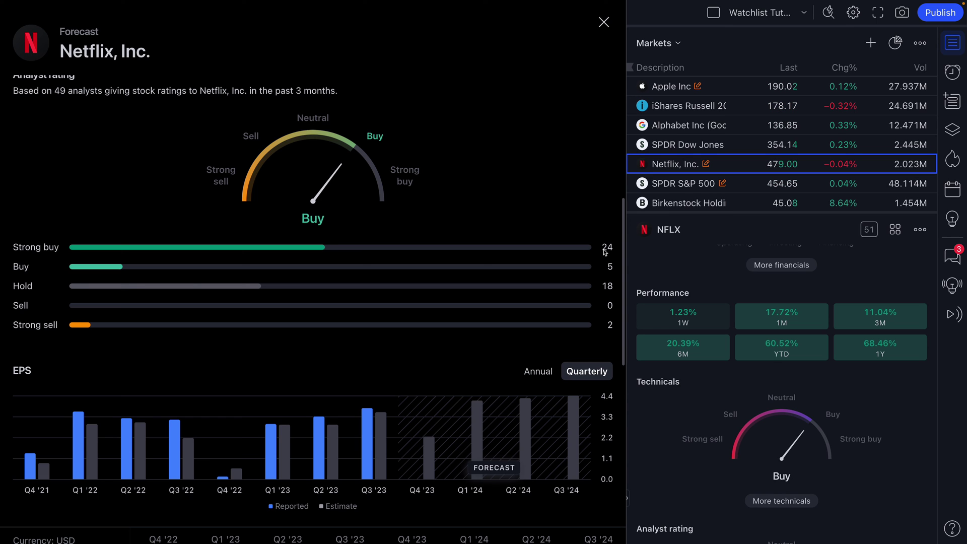
scroll(414, 295, down, 3)
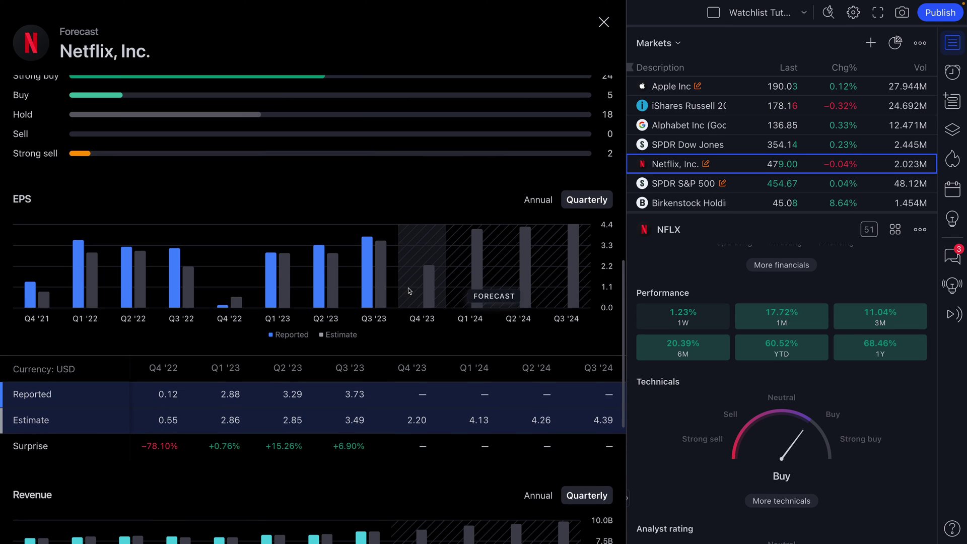
mouse_move(489, 276)
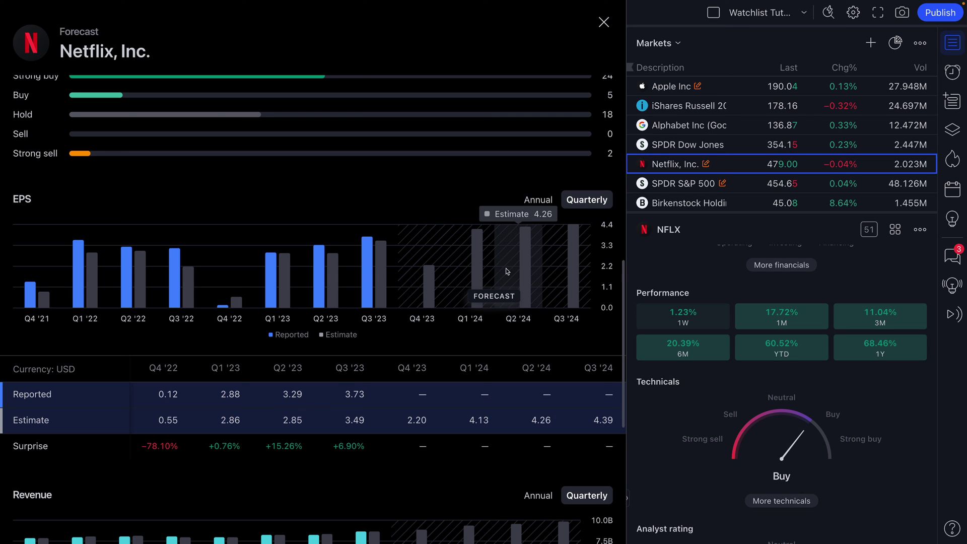
mouse_move(443, 285)
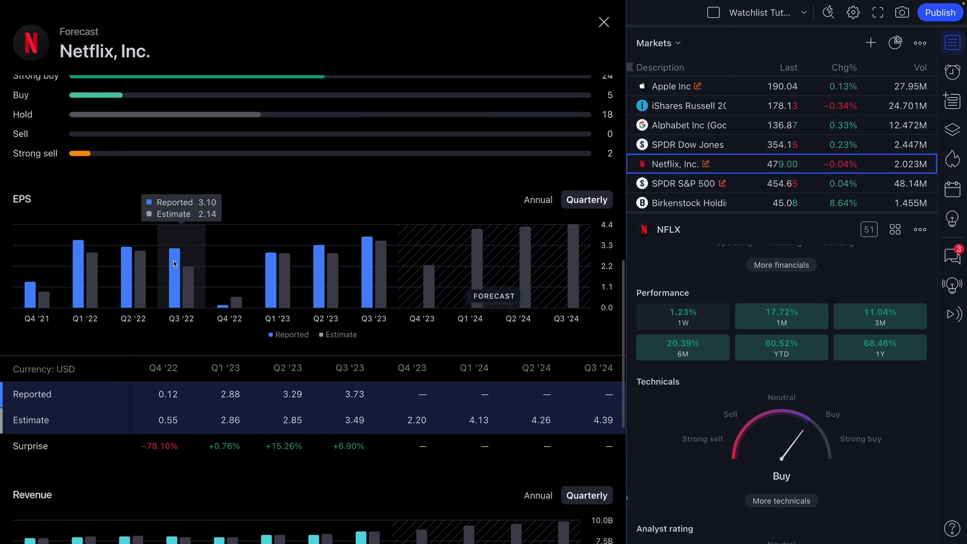
mouse_move(386, 253)
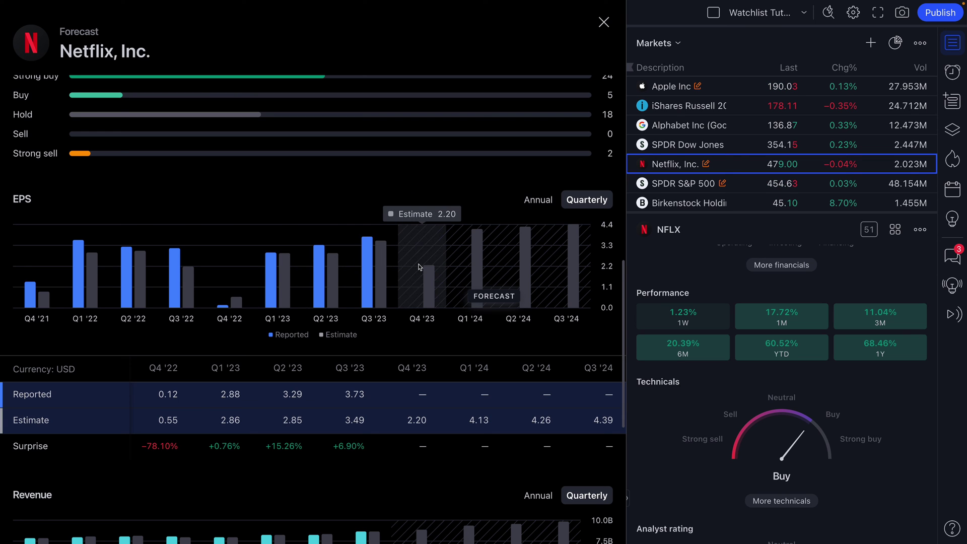
Examine the forecast estimates in Netflix's quarterly EPS chart, followed by the quarterly revenue chart and its table.
scroll(421, 268, down, 1)
mouse_move(488, 252)
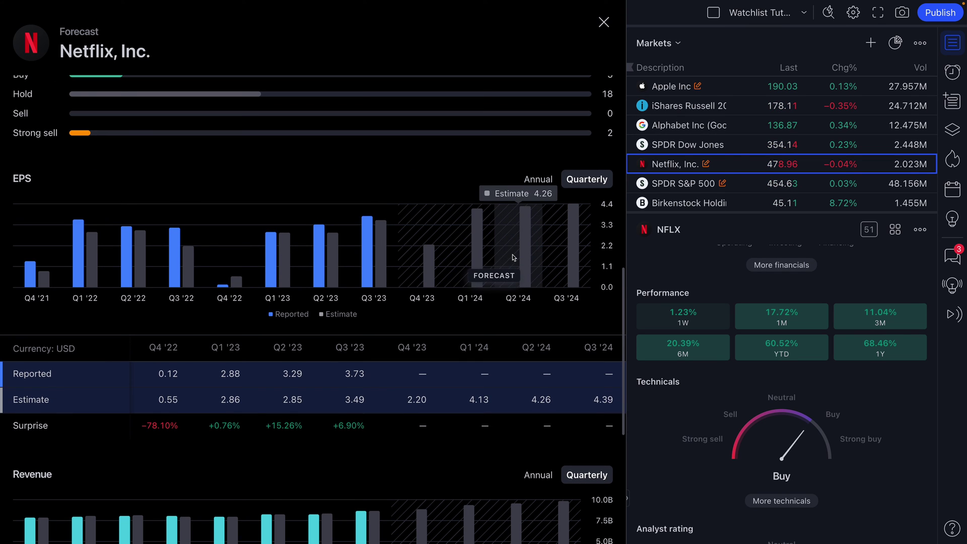
scroll(478, 267, down, 5)
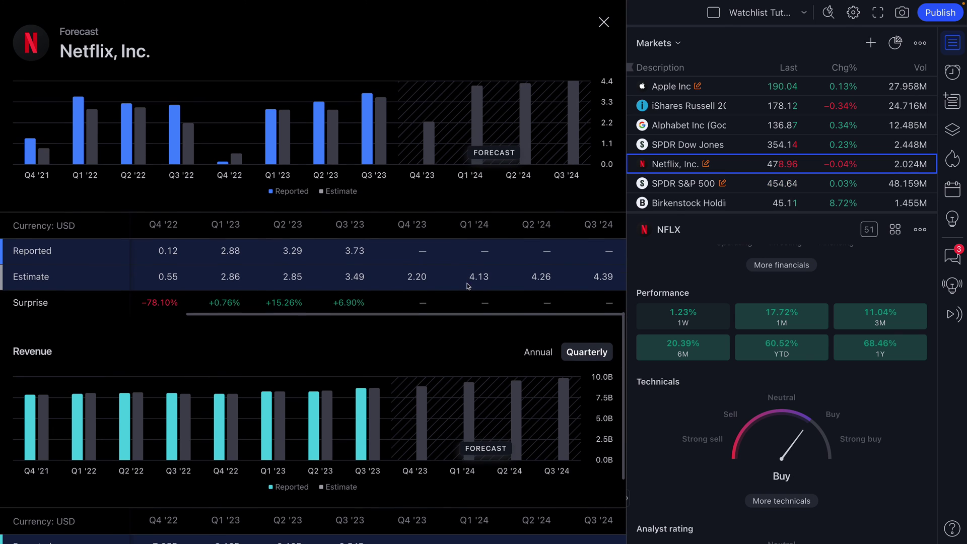
scroll(446, 406, down, 2)
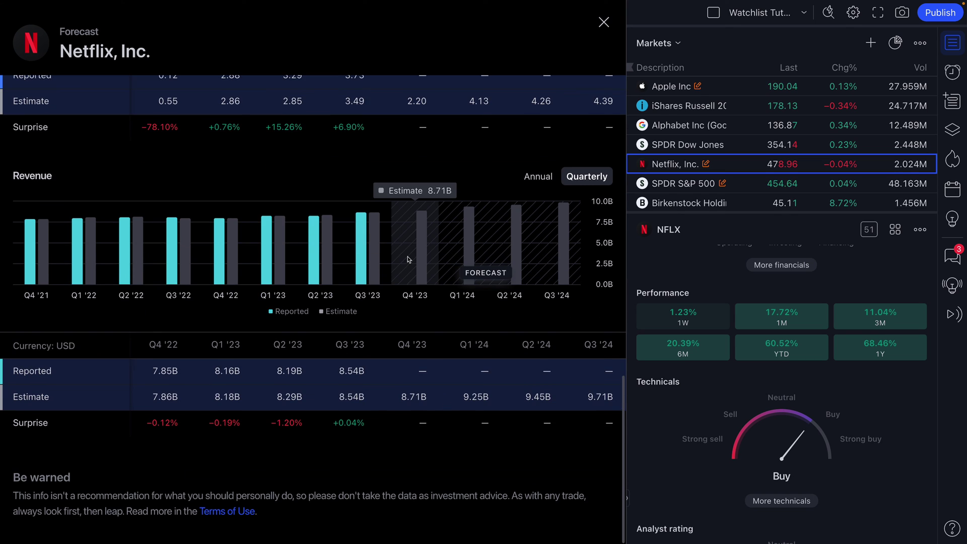
Plot Surprise in the EPS chart, isolate it by hiding Reported and Estimate, and show both series again.
scroll(394, 282, up, 5)
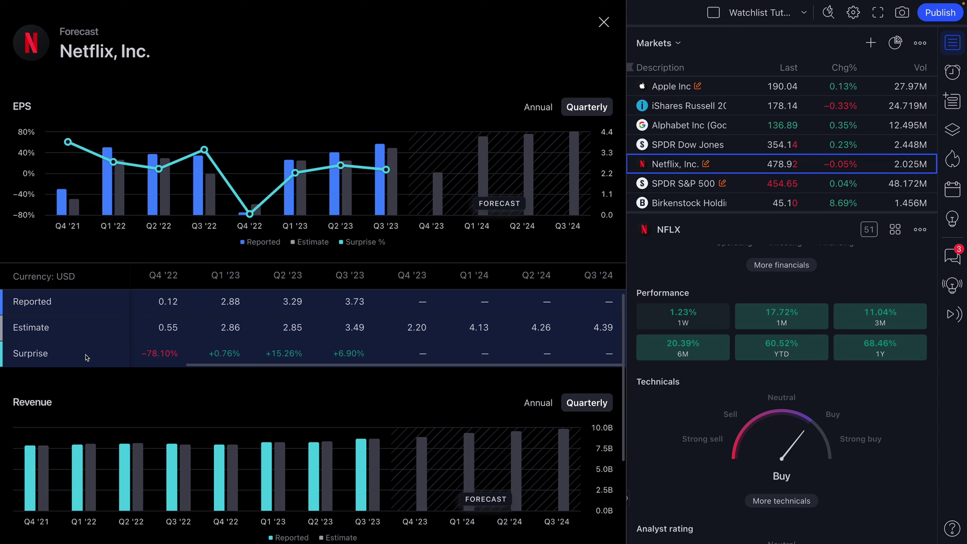
click(71, 325)
click(74, 310)
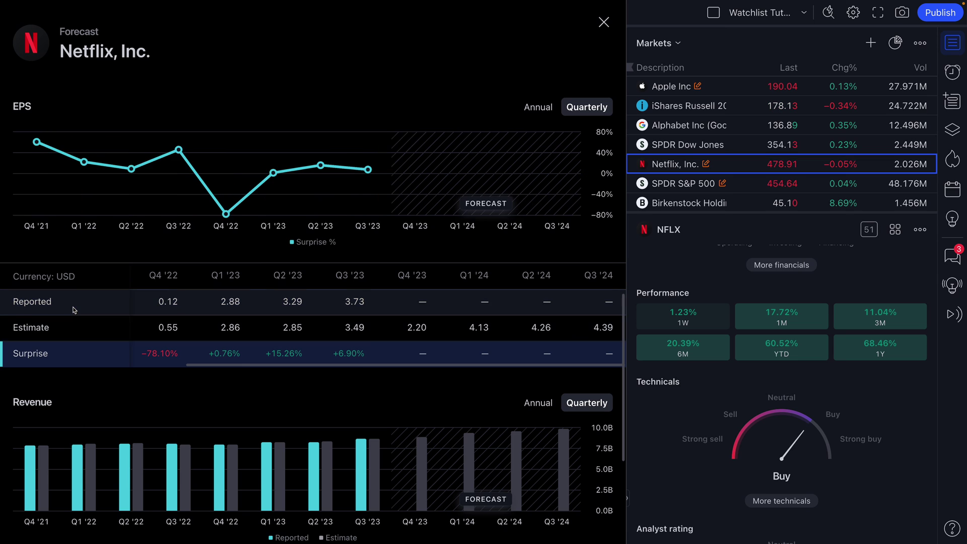
click(103, 304)
click(96, 331)
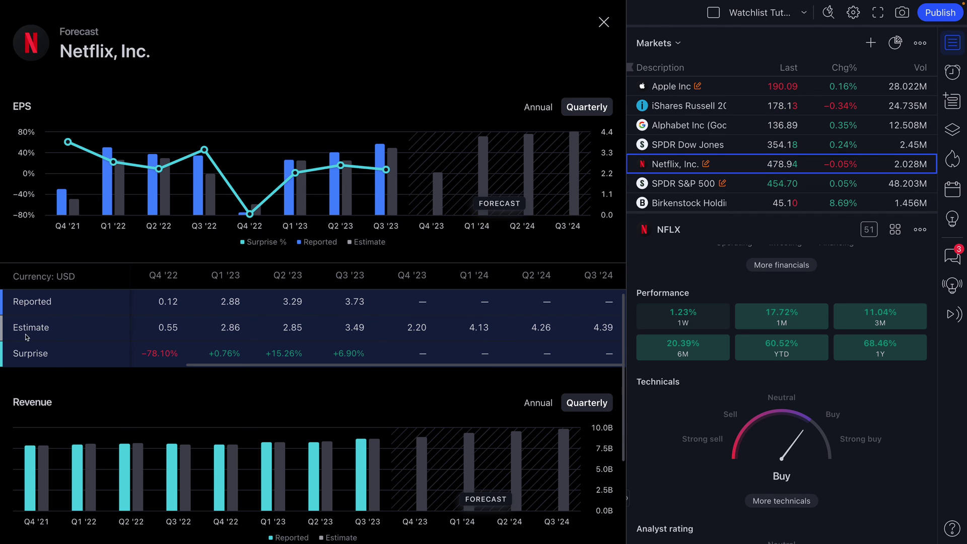
Close the Netflix forecast and read the company profile at the end of the symbol details.
scroll(83, 334, up, 5)
scroll(184, 328, up, 5)
scroll(486, 190, up, 2)
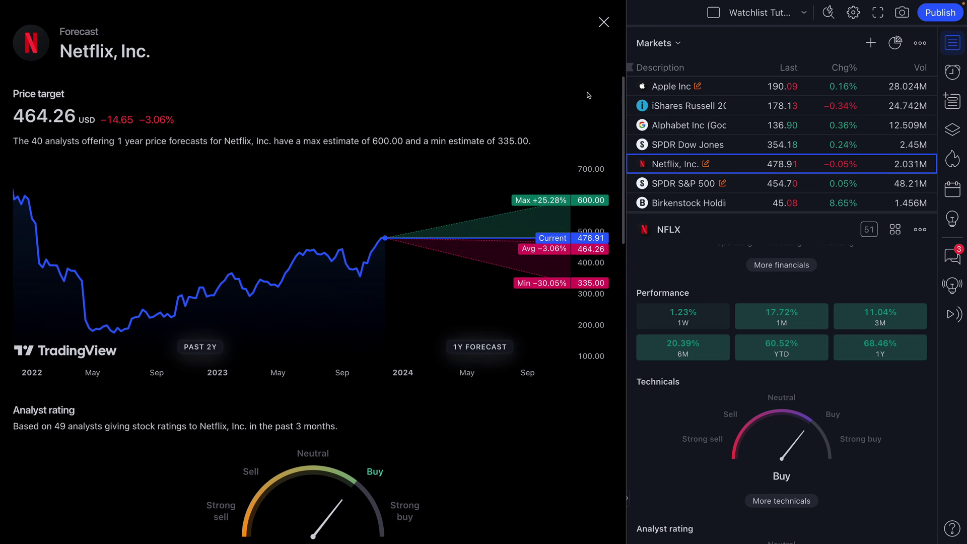
click(610, 24)
scroll(796, 400, down, 4)
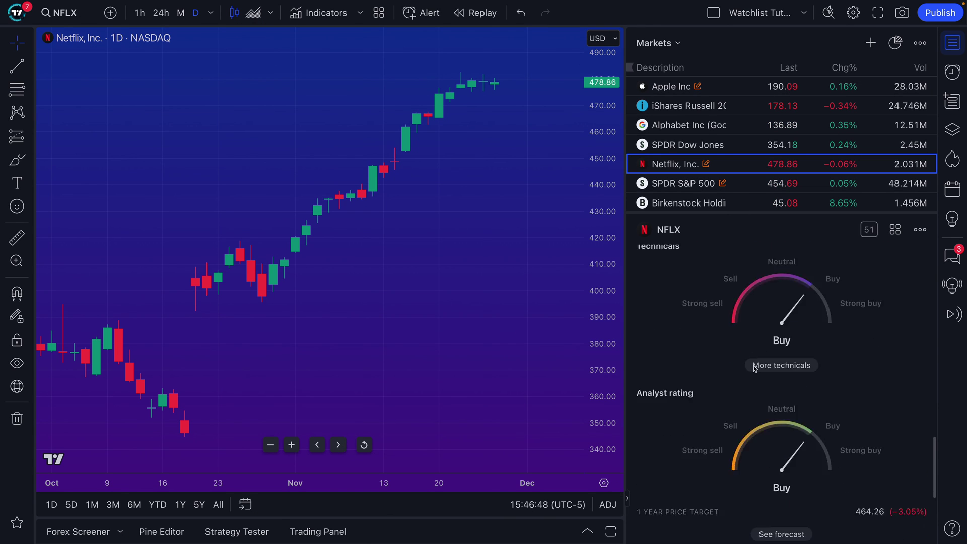
scroll(796, 401, down, 3)
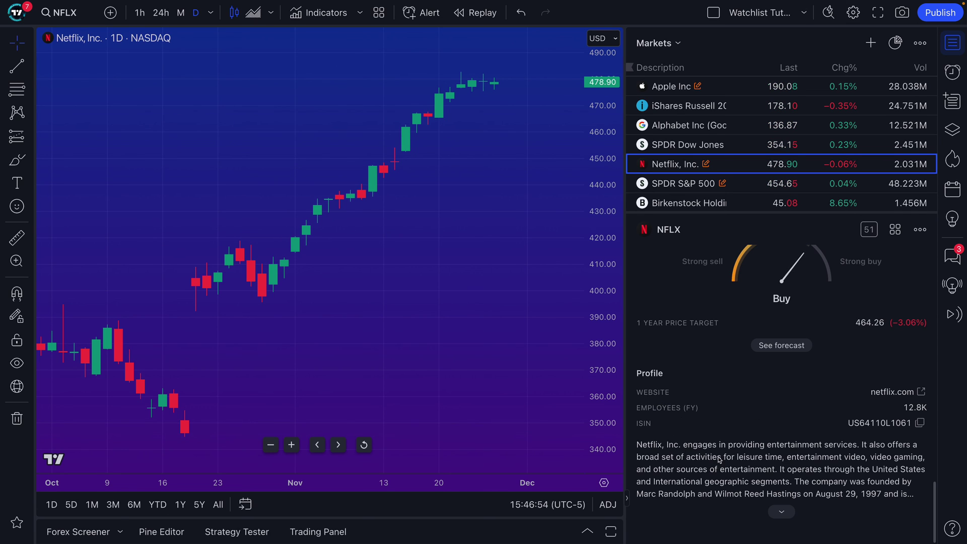
Enlarge the Markets watchlist by shrinking the symbol details area, and copy the watchlist's share link.
scroll(719, 460, up, 10)
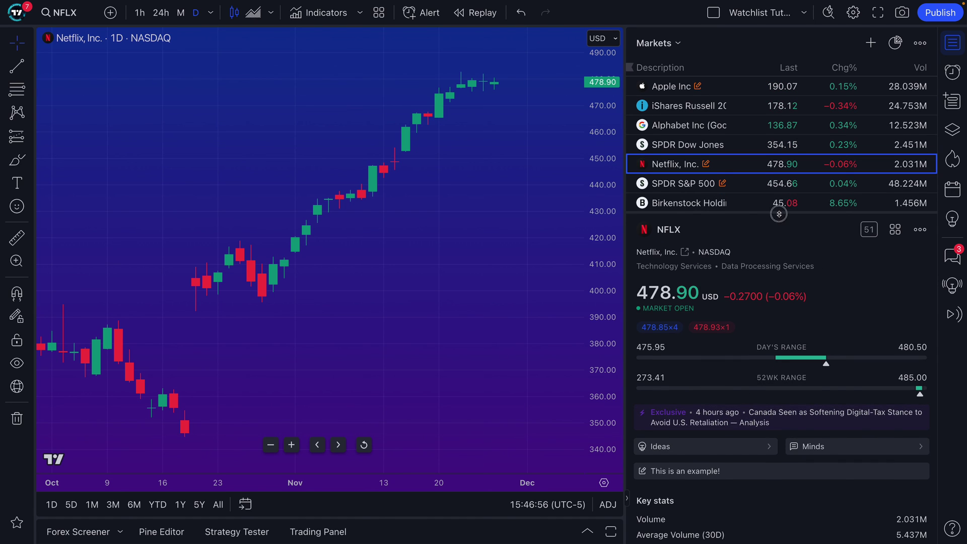
drag(779, 215, 779, 446)
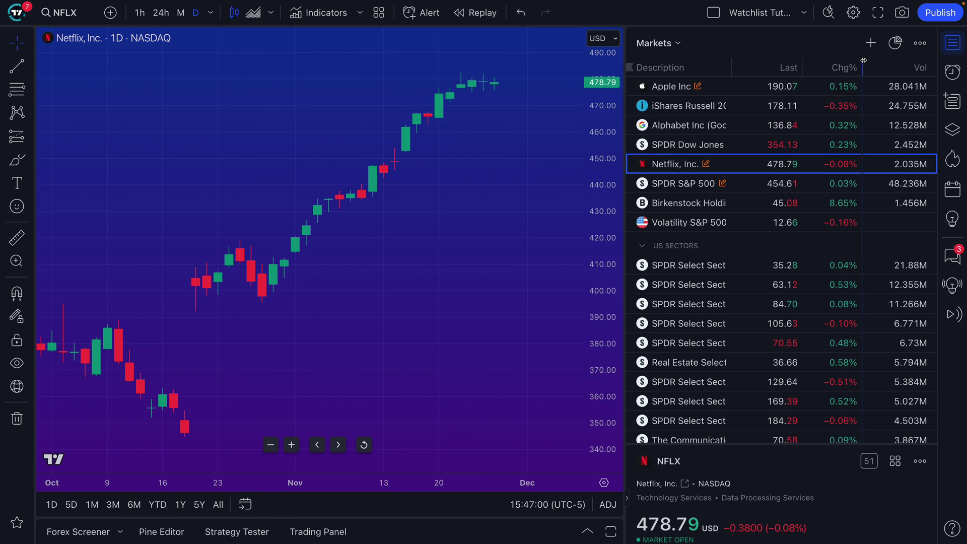
click(918, 45)
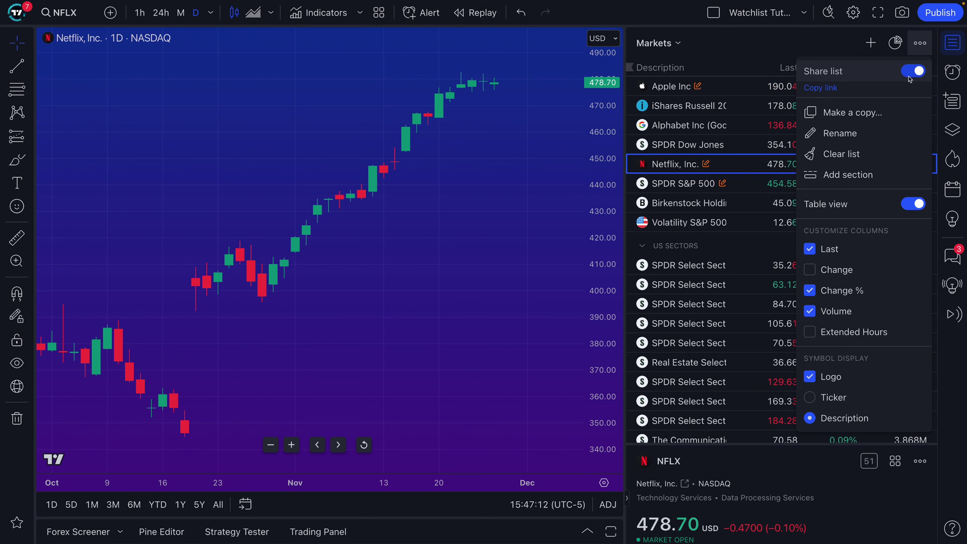
click(819, 89)
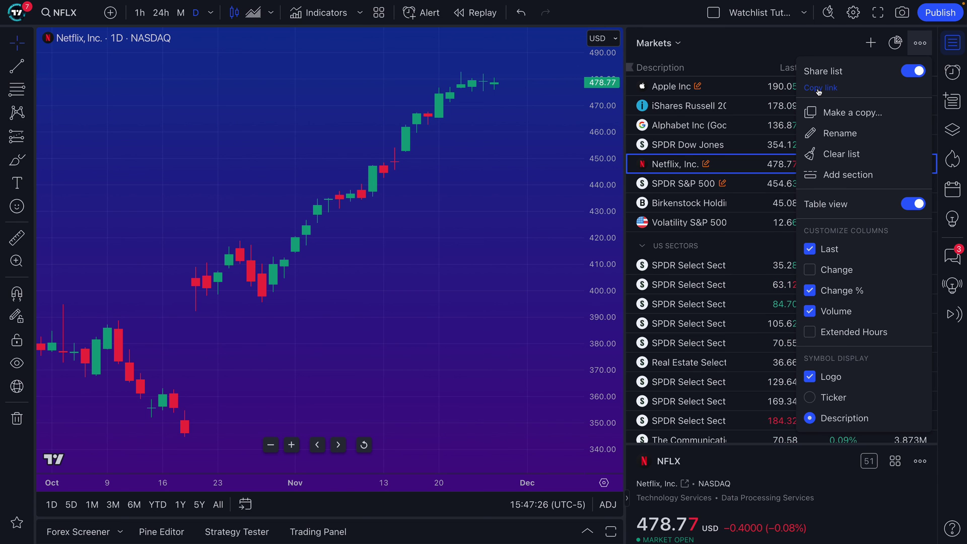
click(728, 50)
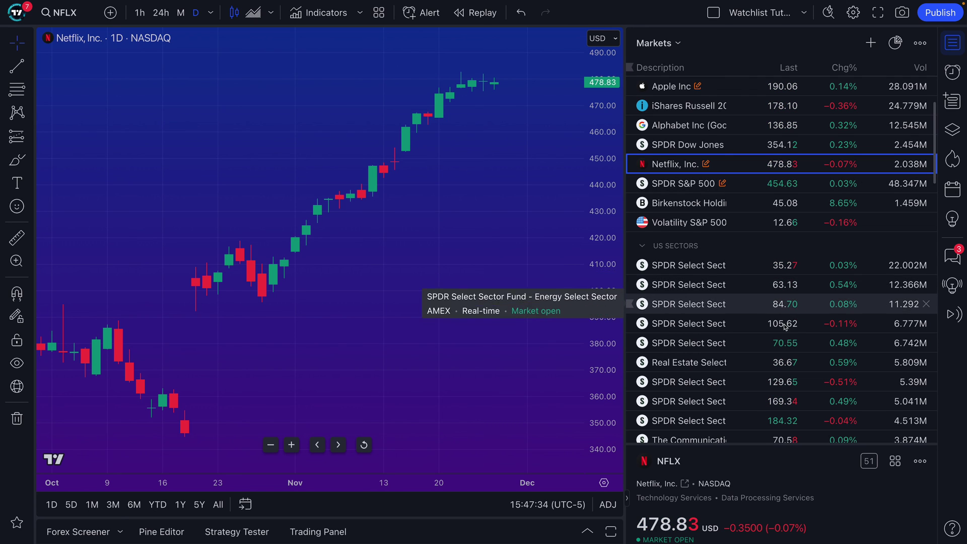
Look through the US Sectors and Commodities sections of the Markets list and copy its share link again.
scroll(769, 212, down, 2)
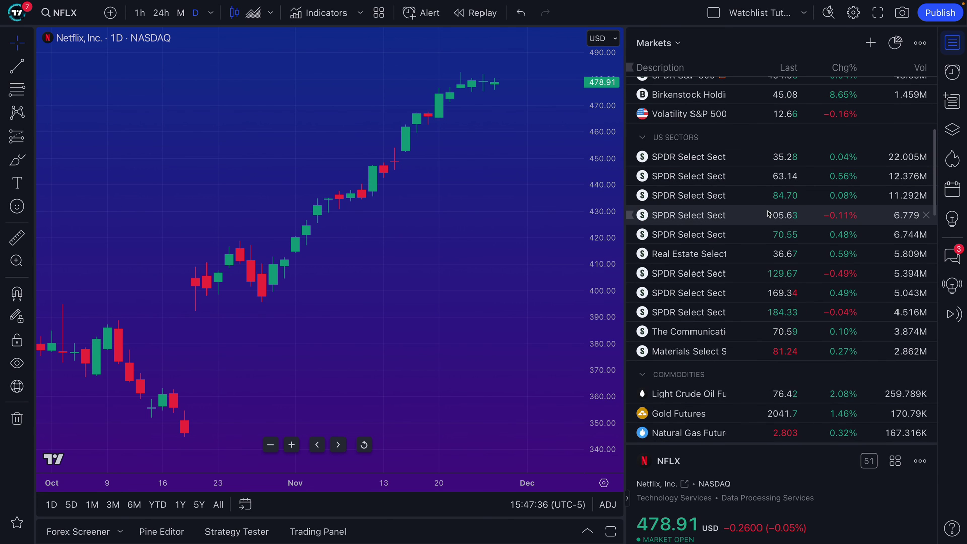
scroll(768, 213, down, 3)
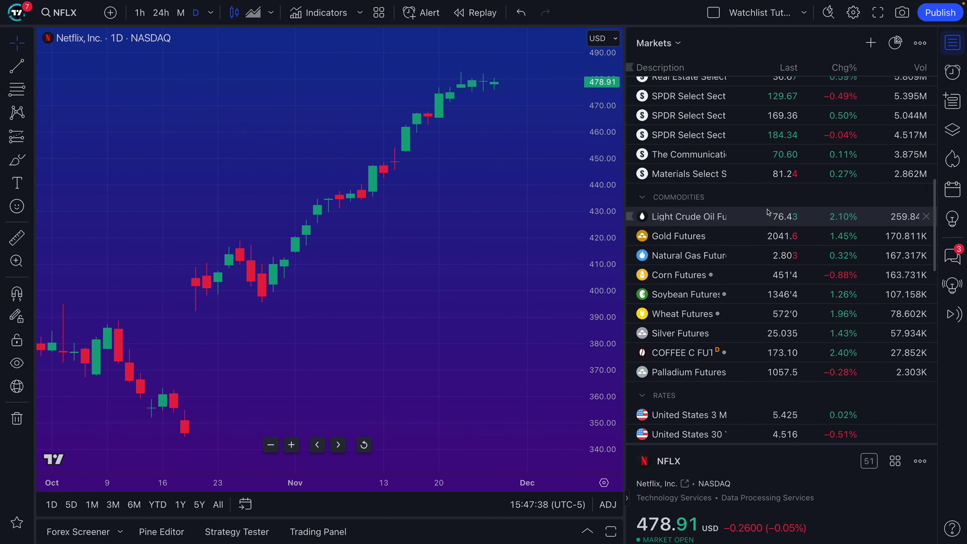
click(916, 48)
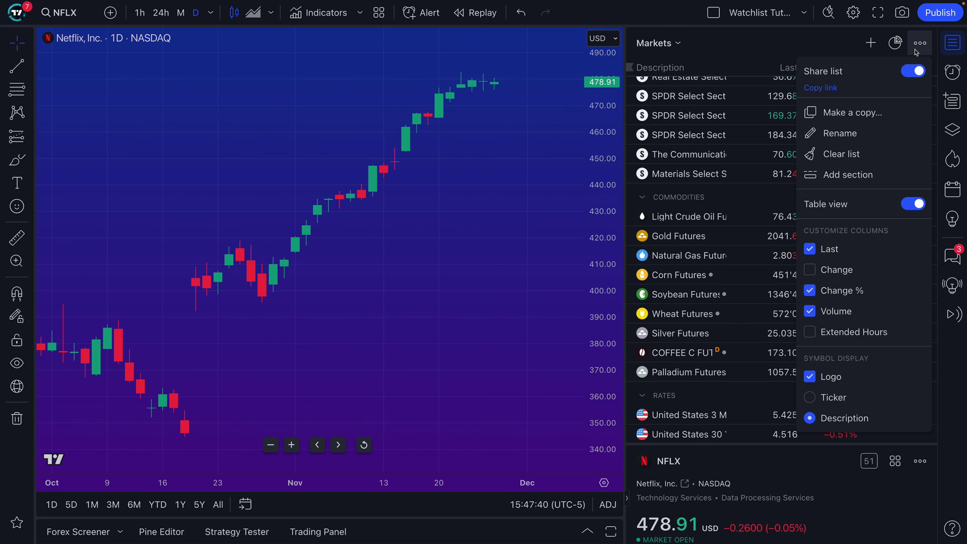
click(815, 89)
key(Escape)
Open the Add symbol dialog for the Markets list, look over its symbols, and close it without adding any.
scroll(743, 219, down, 3)
scroll(743, 218, up, 10)
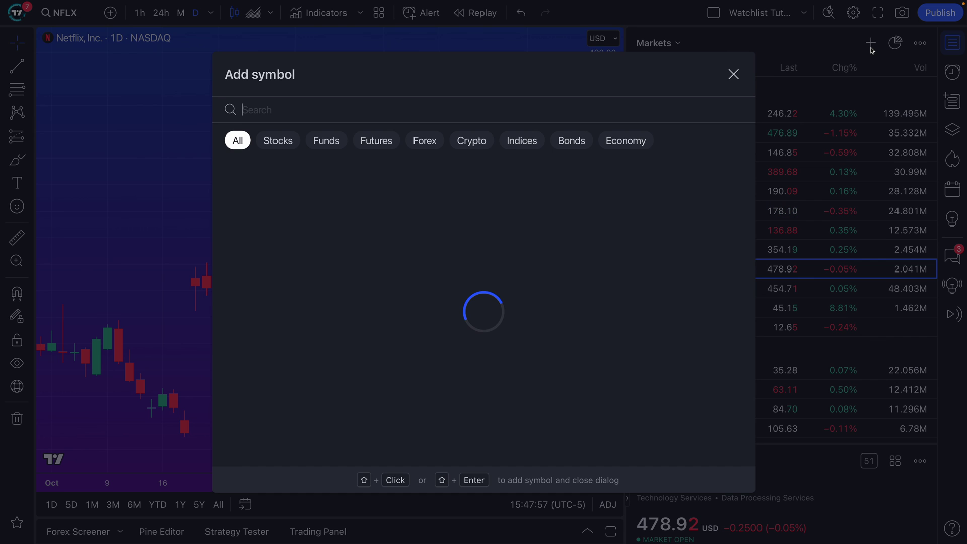
click(874, 48)
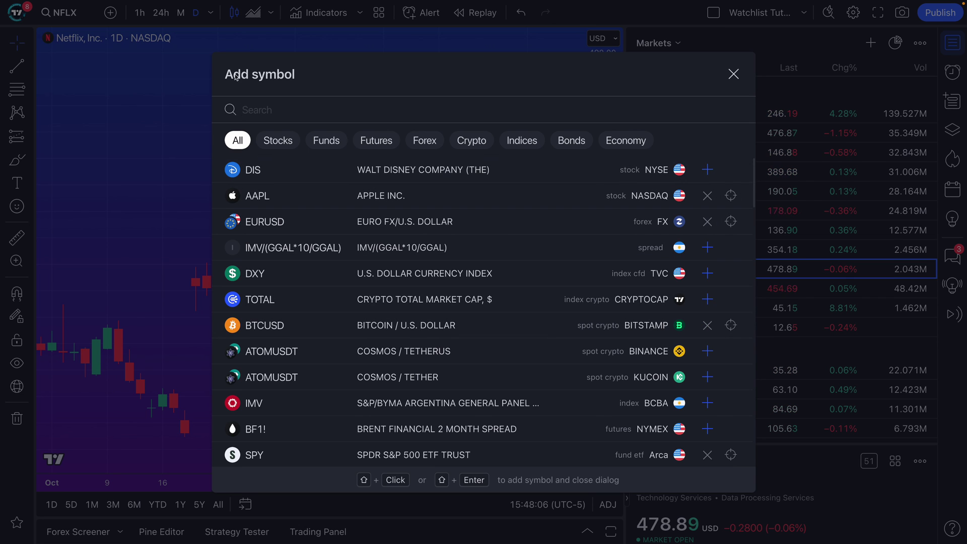
click(733, 73)
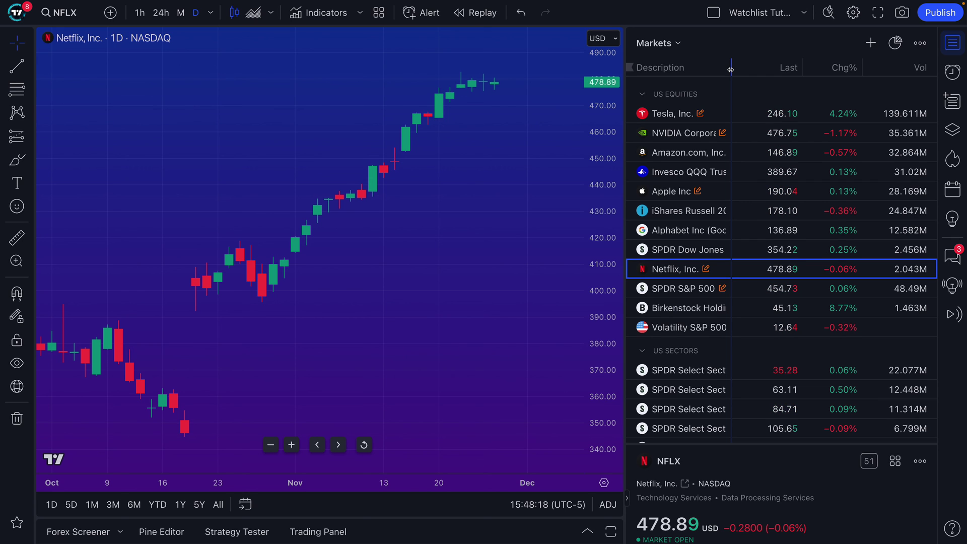
Look through the Markets list down to its Rates and Currencies sections.
scroll(779, 193, down, 10)
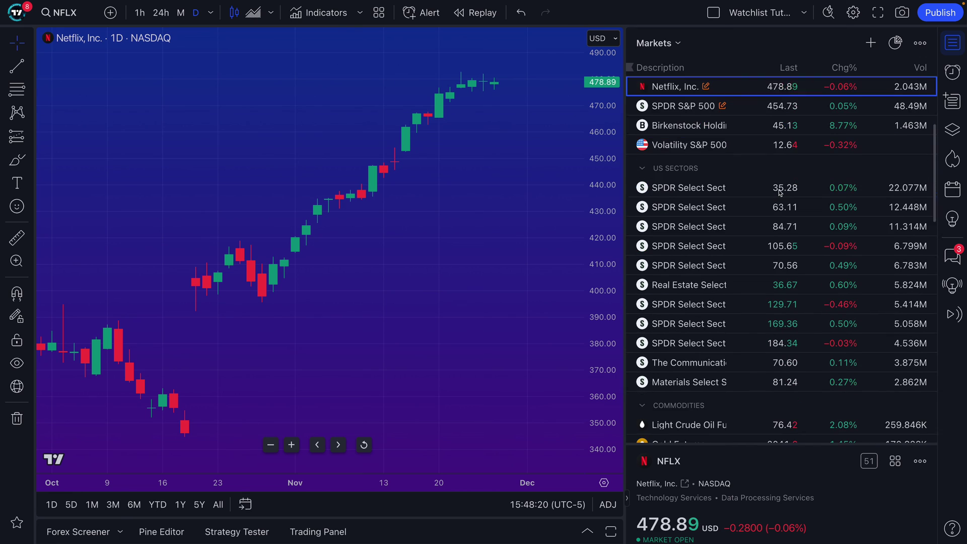
scroll(779, 191, down, 5)
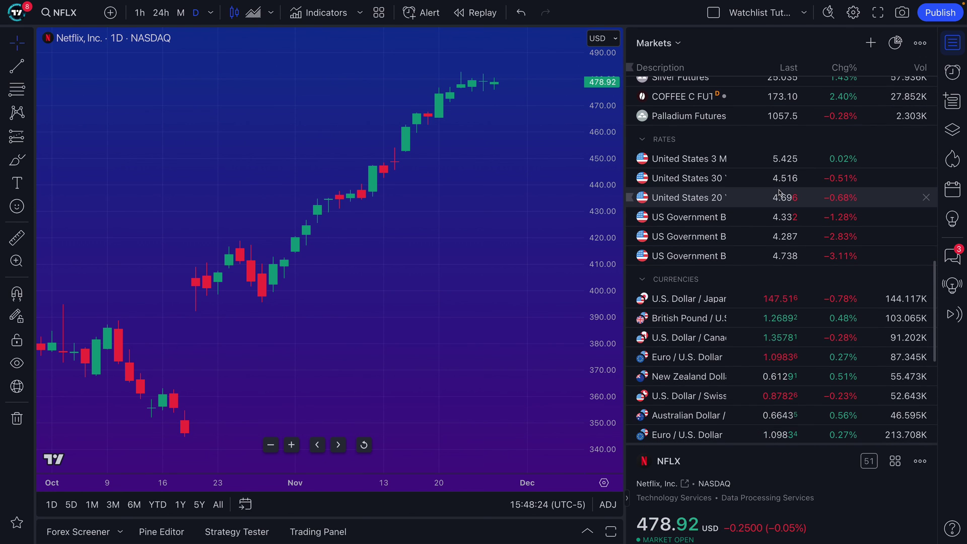
key(super+shift+5)
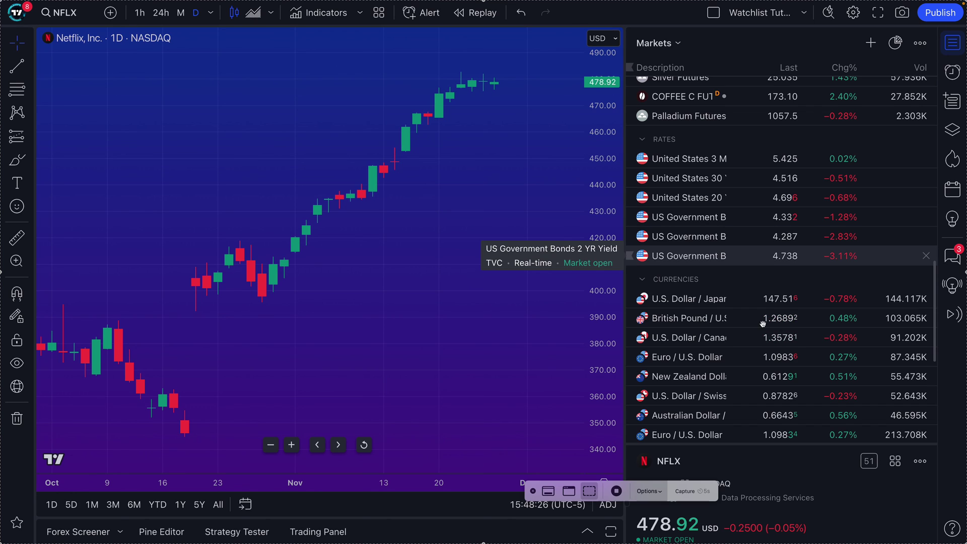